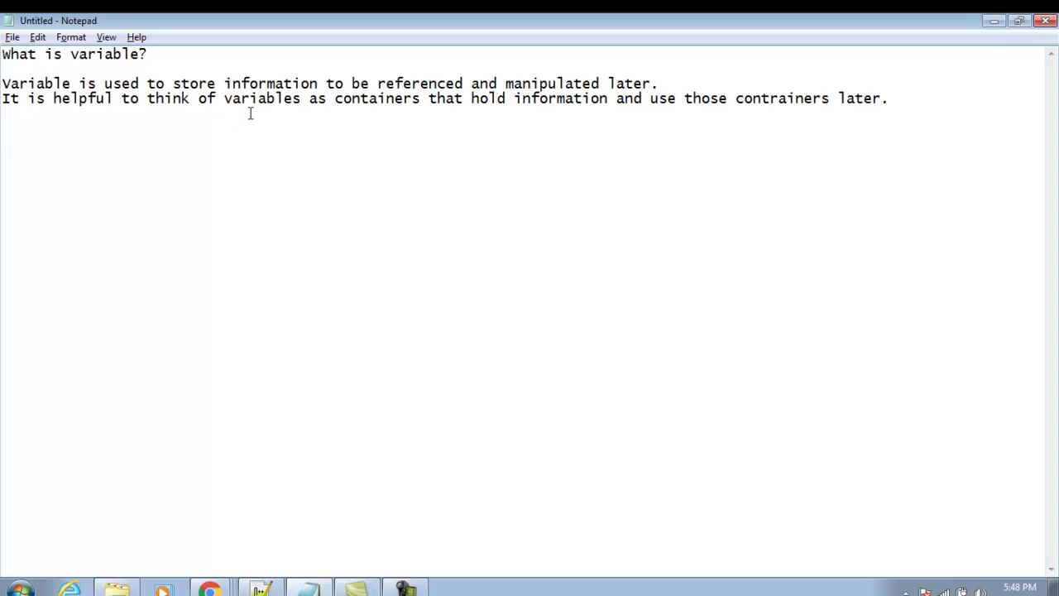
# Undo the deletion to restore the For Example block with lines like MyAge = 10;.
pyautogui.moveTo(335, 99); pyautogui.dragTo(420, 98)
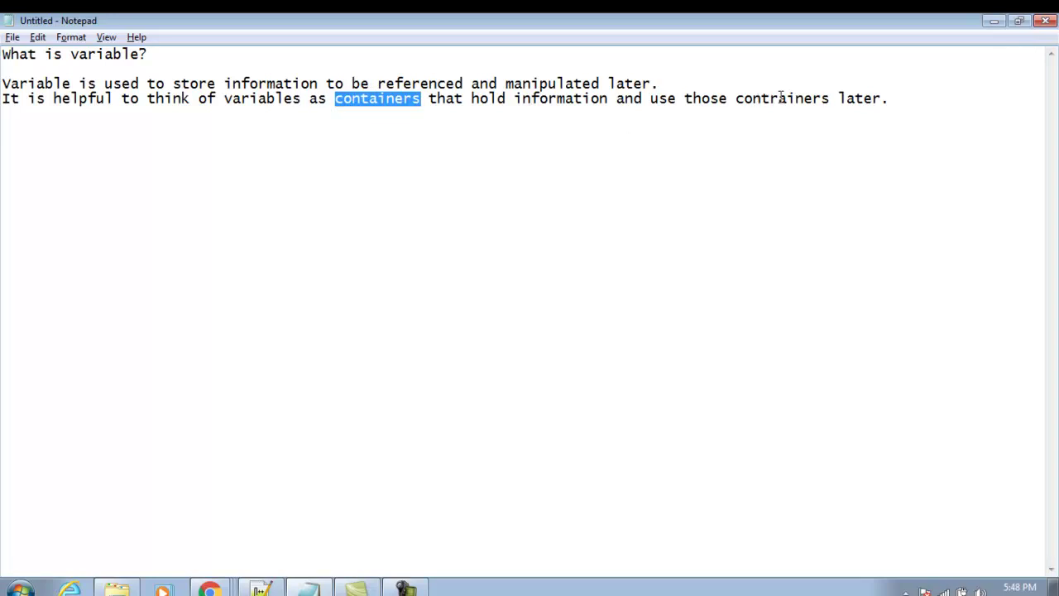
pyautogui.click(515, 244)
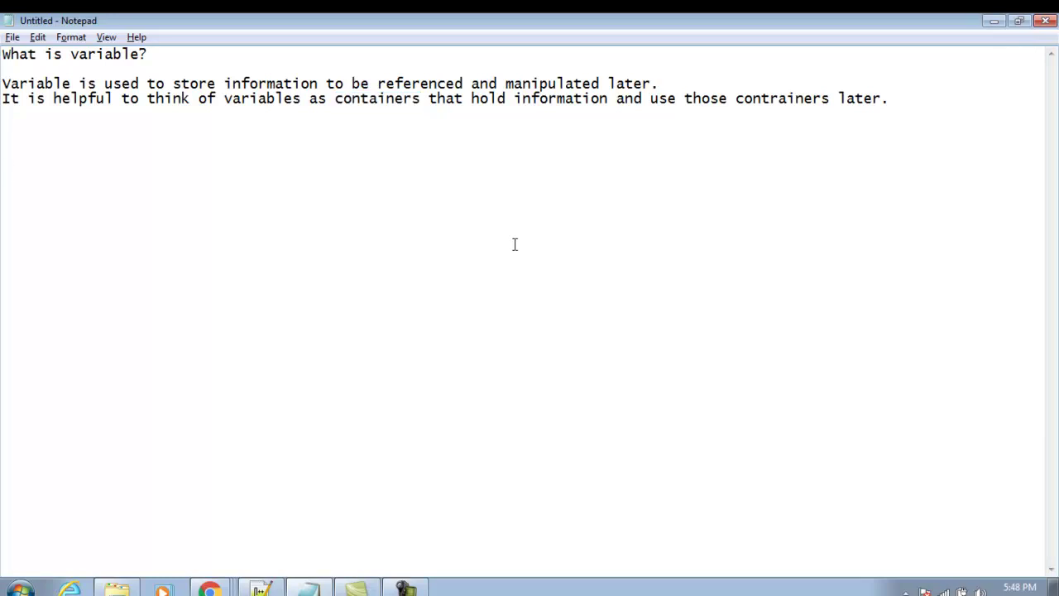
pyautogui.hotkey('ctrl', 'z')
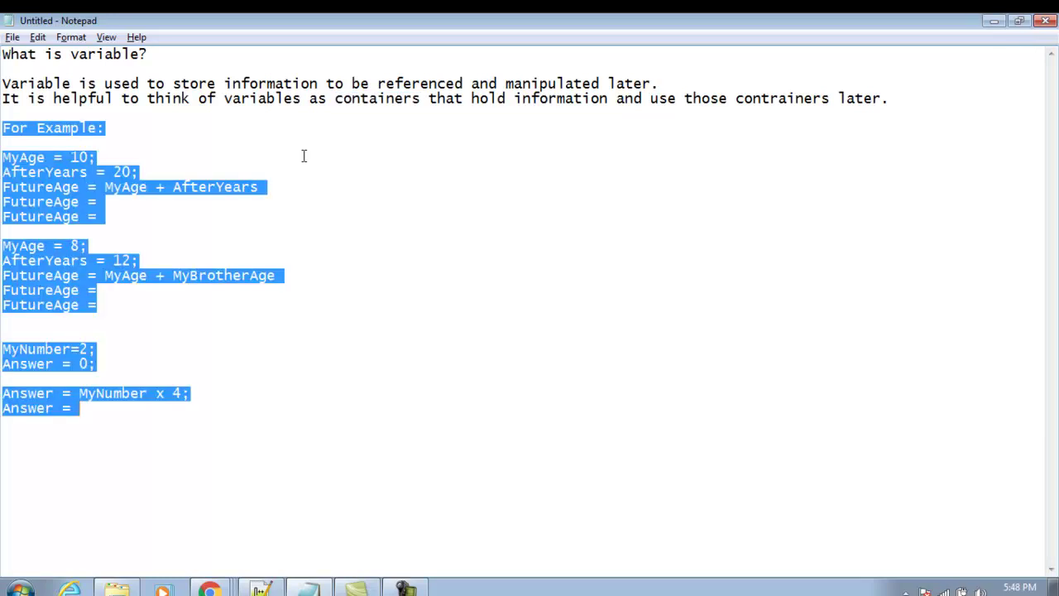
# Walk through the first example's MyAge = 10; and AfterYears = 20; lines by highlighting them.
pyautogui.click(169, 133)
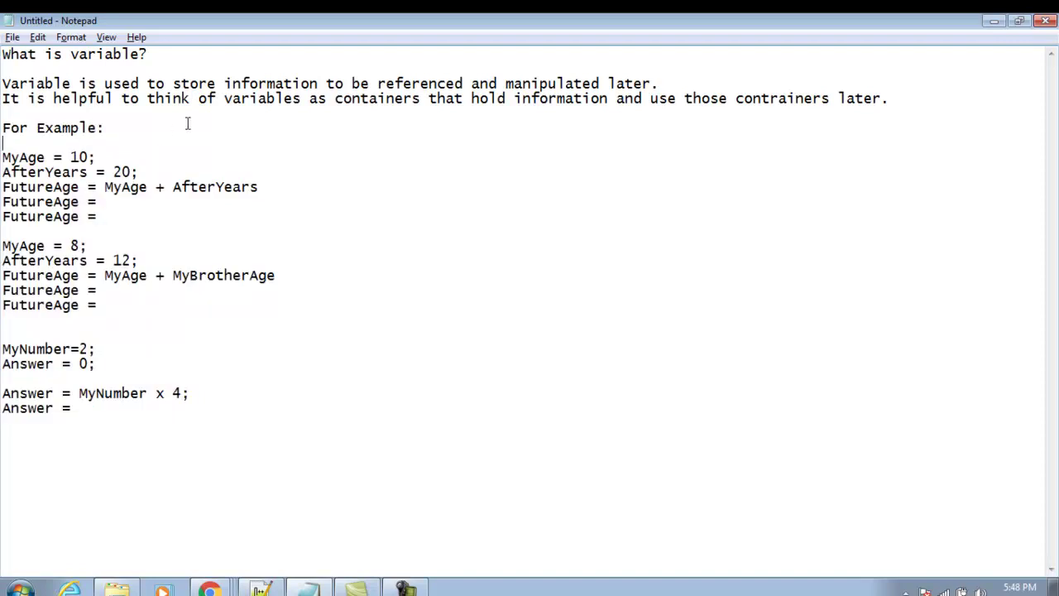
pyautogui.click(4, 158)
pyautogui.moveTo(4, 157); pyautogui.dragTo(88, 158)
pyautogui.moveTo(3, 172); pyautogui.dragTo(87, 172)
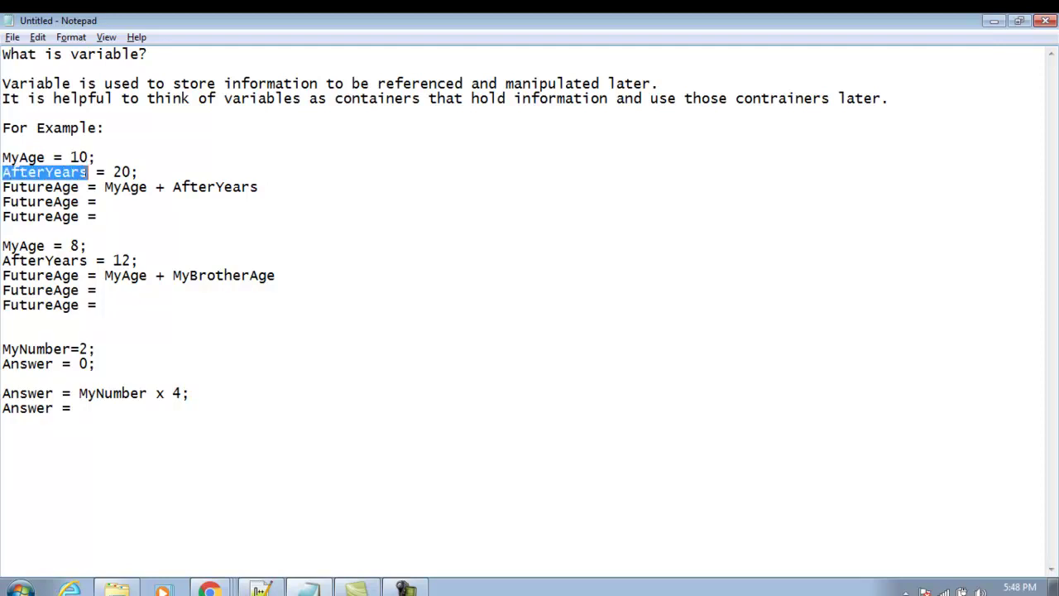
pyautogui.click(131, 171)
pyautogui.moveTo(140, 171); pyautogui.dragTo(3, 166)
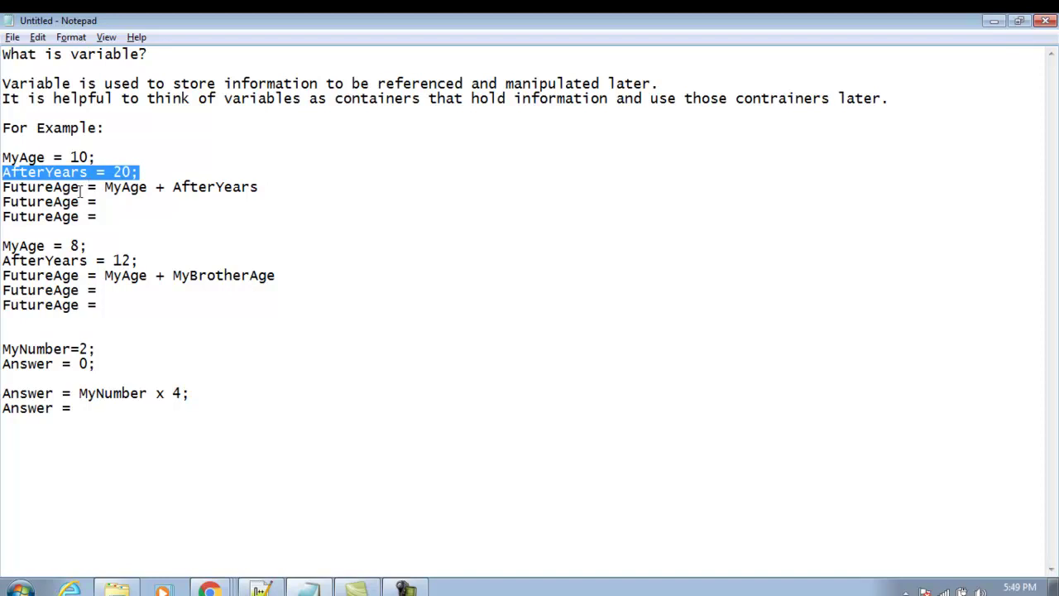
# Delete 'MyAge + AfterYears' from the first formula line, leaving just 'FutureAge ='.
pyautogui.moveTo(80, 188); pyautogui.dragTo(4, 189)
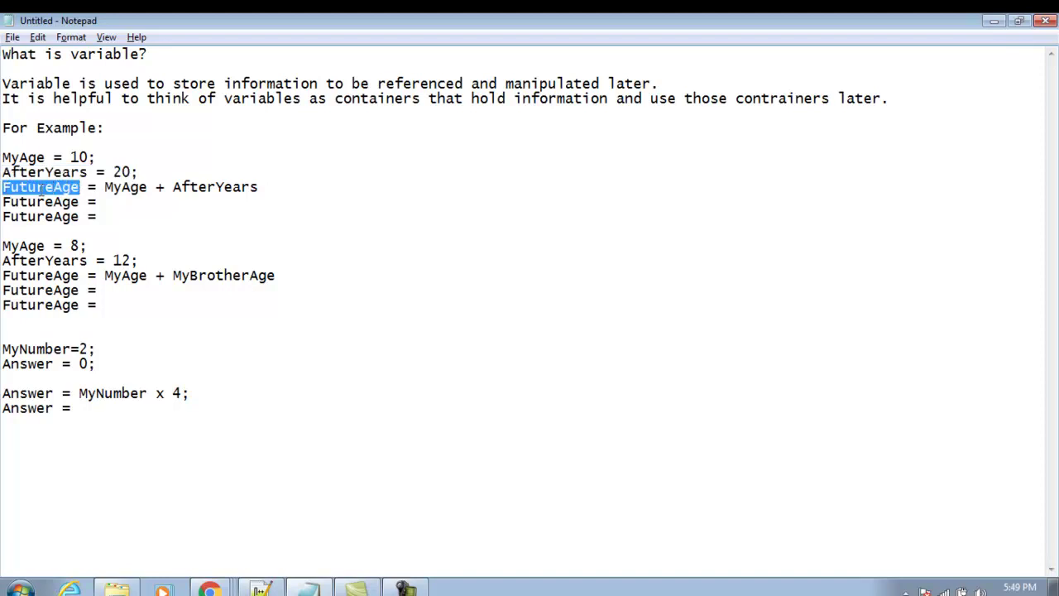
pyautogui.click(4, 187)
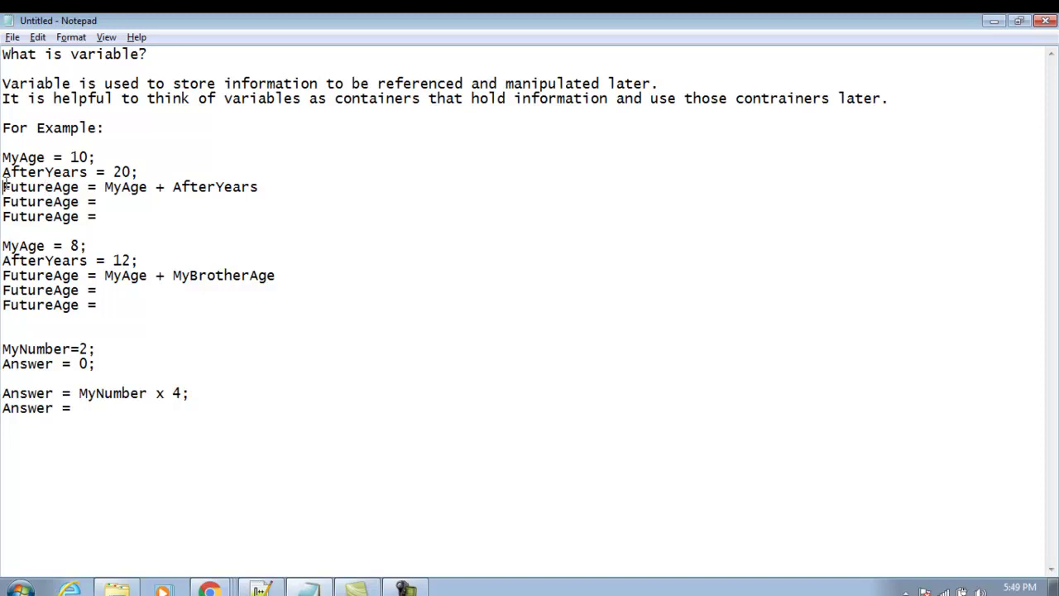
pyautogui.moveTo(106, 187); pyautogui.dragTo(260, 188)
pyautogui.hotkey('ctrl', 'c')
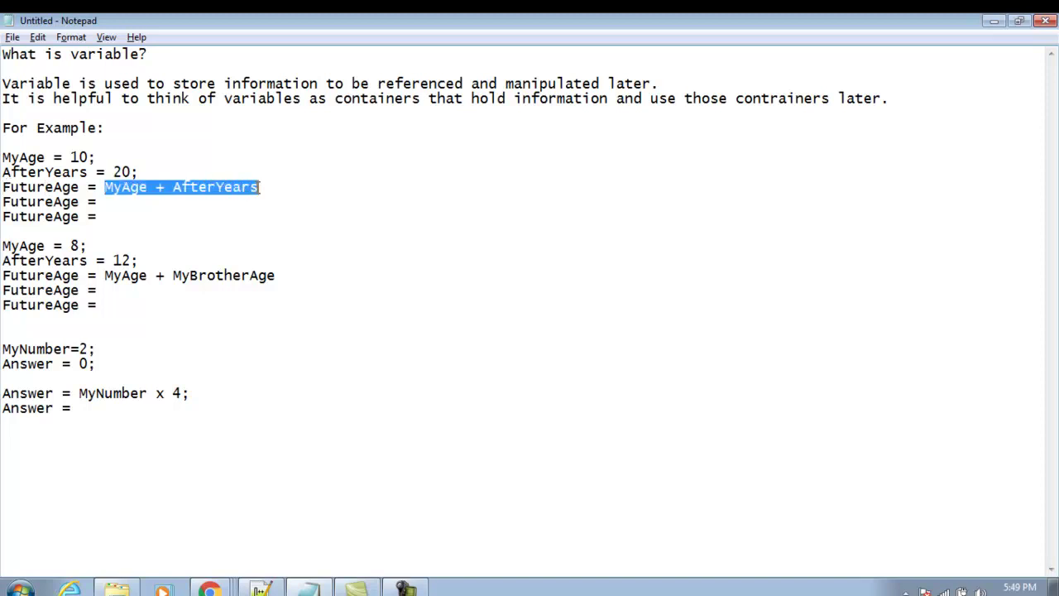
pyautogui.press('BackSpace')
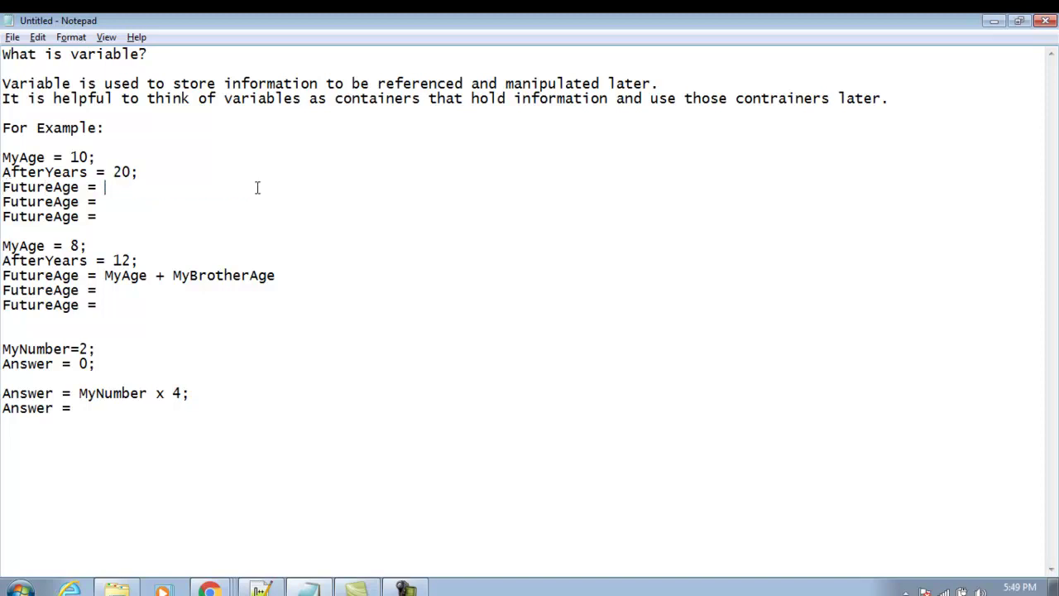
# Write '10 + 20' after 'FutureAge =' and relate it to the MyAge and AfterYears lines.
pyautogui.write('10 + 20')
pyautogui.moveTo(104, 187); pyautogui.dragTo(168, 189)
pyautogui.moveTo(19, 187); pyautogui.dragTo(63, 188)
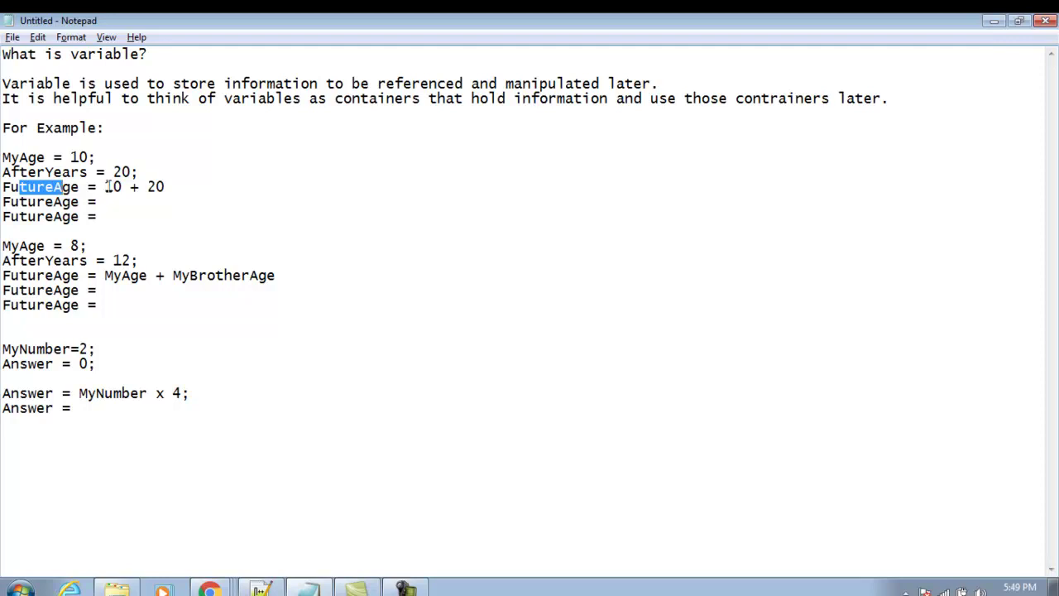
pyautogui.moveTo(19, 157); pyautogui.dragTo(72, 173)
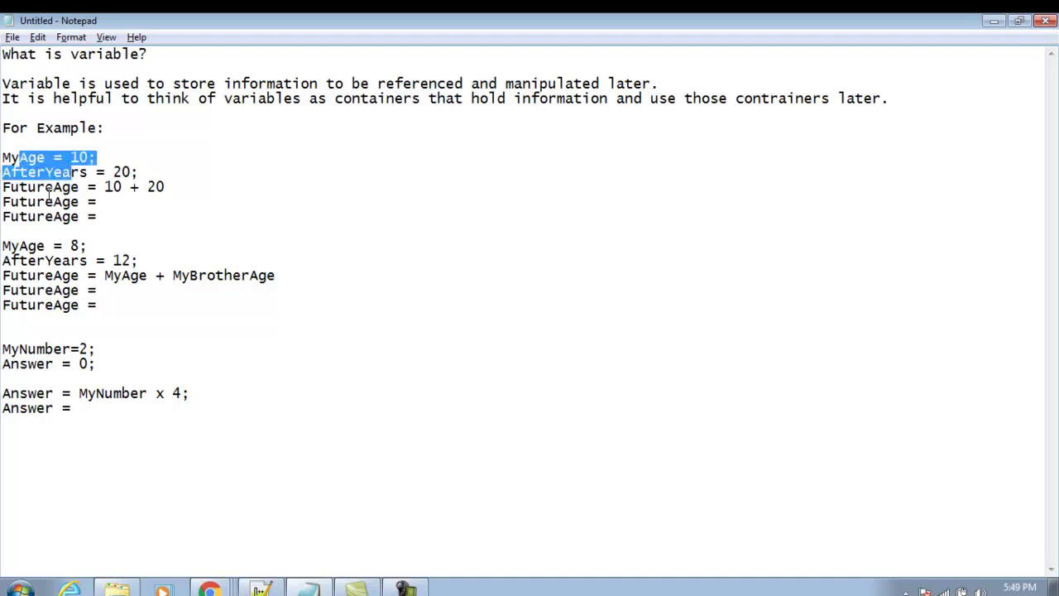
# Put 'MyAge + AfterYears' back in place of '10 + 20' and match each variable to its value line.
pyautogui.doubleClick(50, 189)
pyautogui.moveTo(105, 187); pyautogui.dragTo(172, 185)
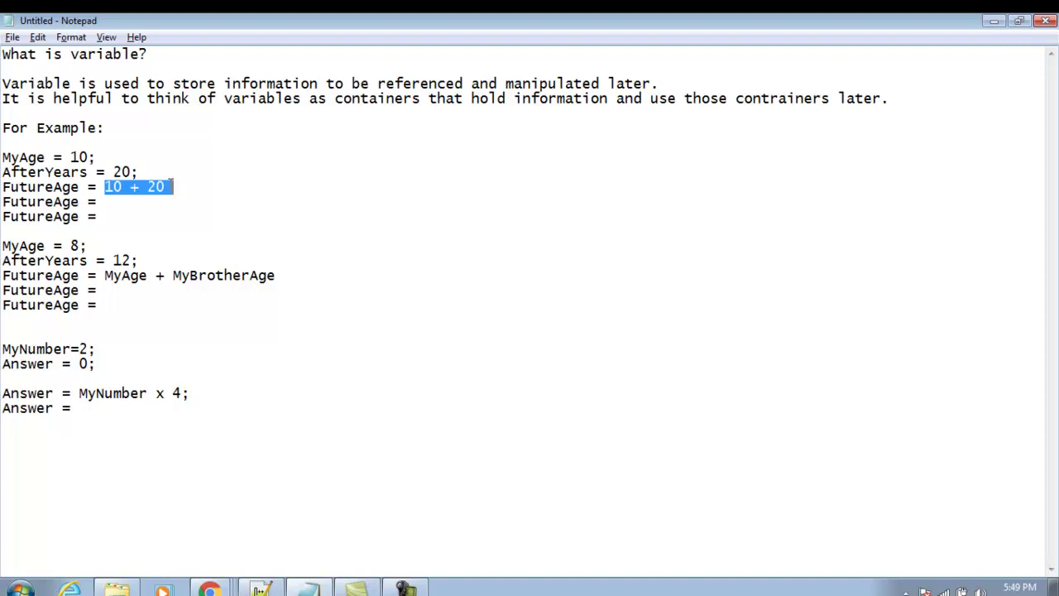
pyautogui.hotkey('ctrl', 'v')
pyautogui.moveTo(105, 187); pyautogui.dragTo(149, 186)
pyautogui.moveTo(55, 157); pyautogui.dragTo(2, 161)
pyautogui.moveTo(173, 187); pyautogui.dragTo(258, 187)
pyautogui.moveTo(88, 172); pyautogui.dragTo(4, 172)
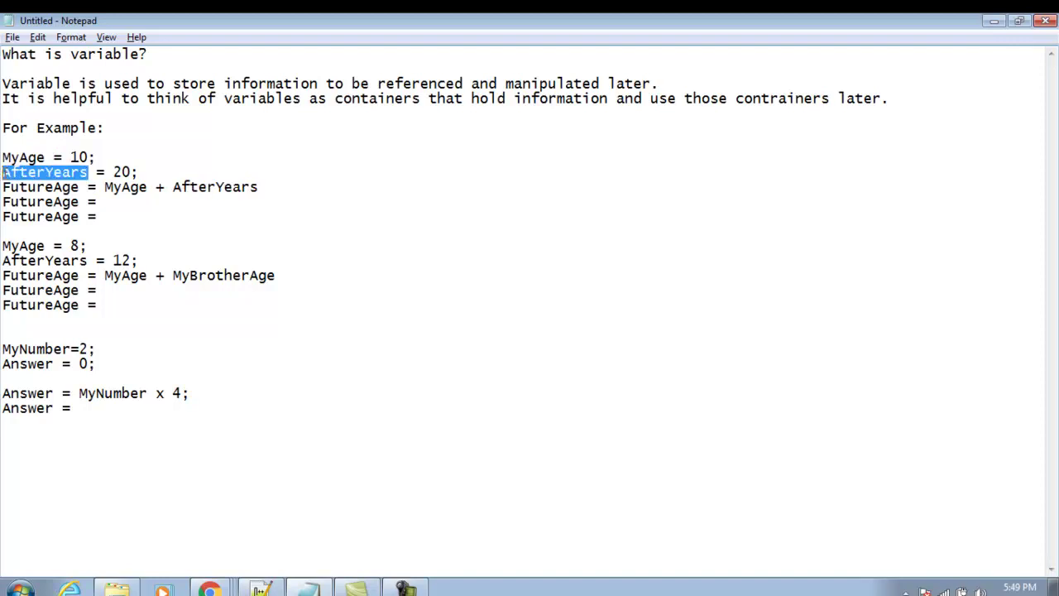
pyautogui.moveTo(114, 187); pyautogui.dragTo(236, 187)
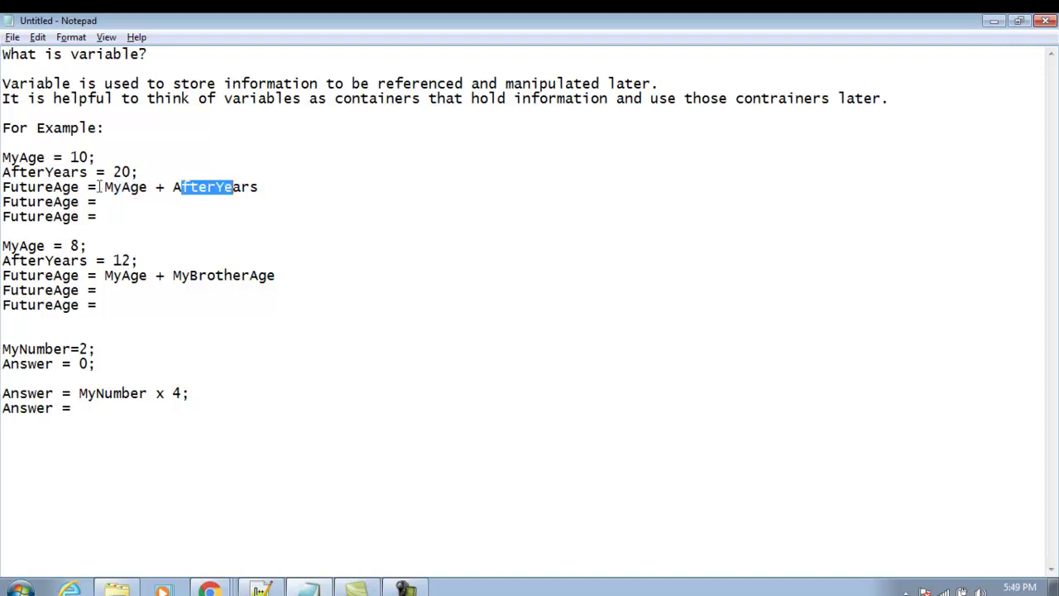
pyautogui.moveTo(81, 187); pyautogui.dragTo(5, 187)
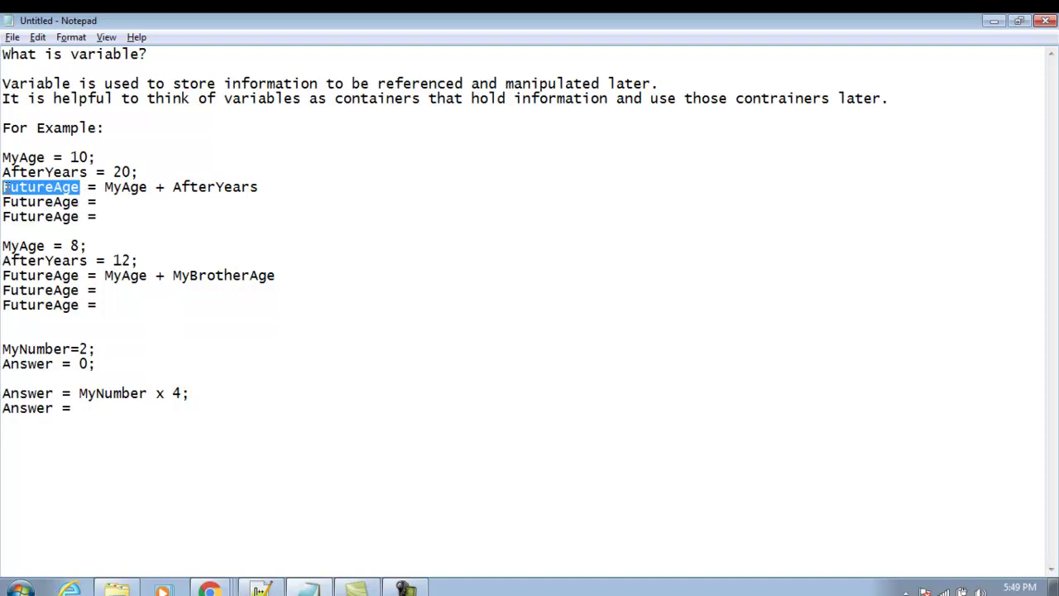
pyautogui.click(105, 187)
# Fill the next FutureAge line with '10 + 20', matching each number to MyAge and AfterYears.
pyautogui.moveTo(105, 187); pyautogui.dragTo(146, 187)
pyautogui.click(129, 201)
pyautogui.write('10')
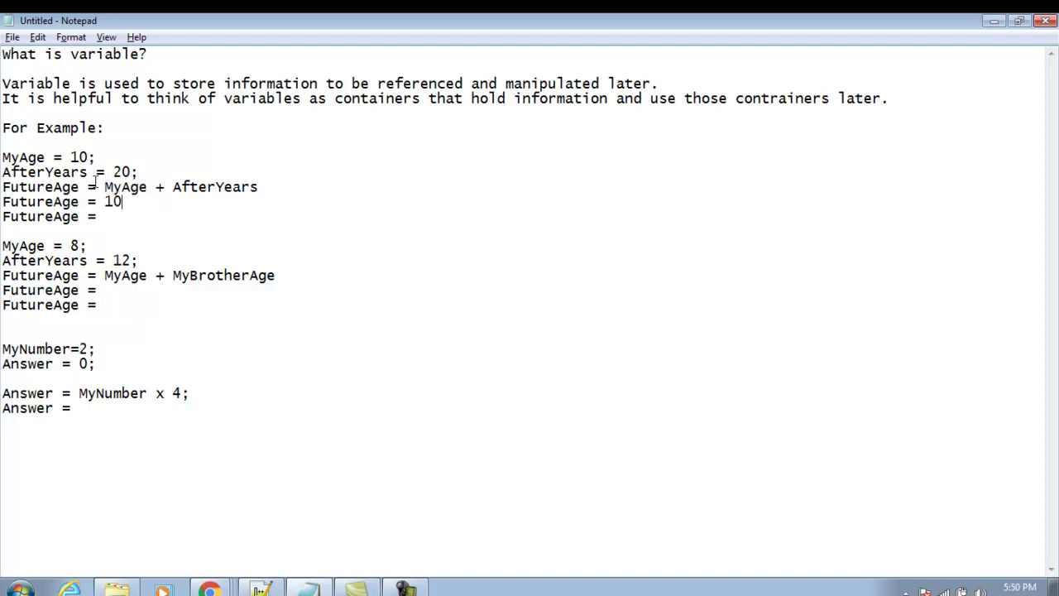
pyautogui.moveTo(2, 157); pyautogui.dragTo(89, 157)
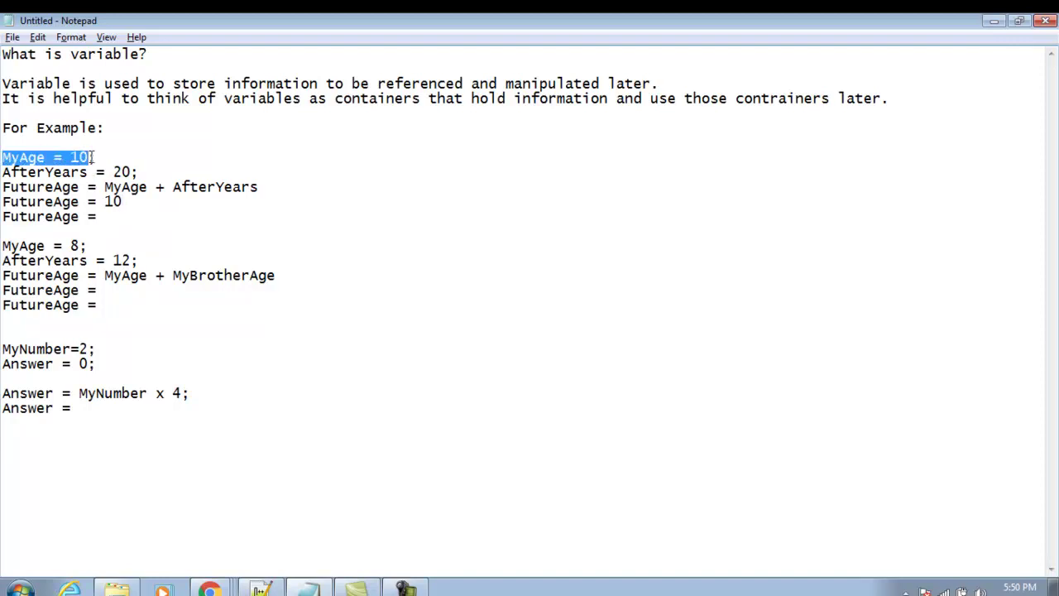
pyautogui.click(142, 199)
pyautogui.write('+')
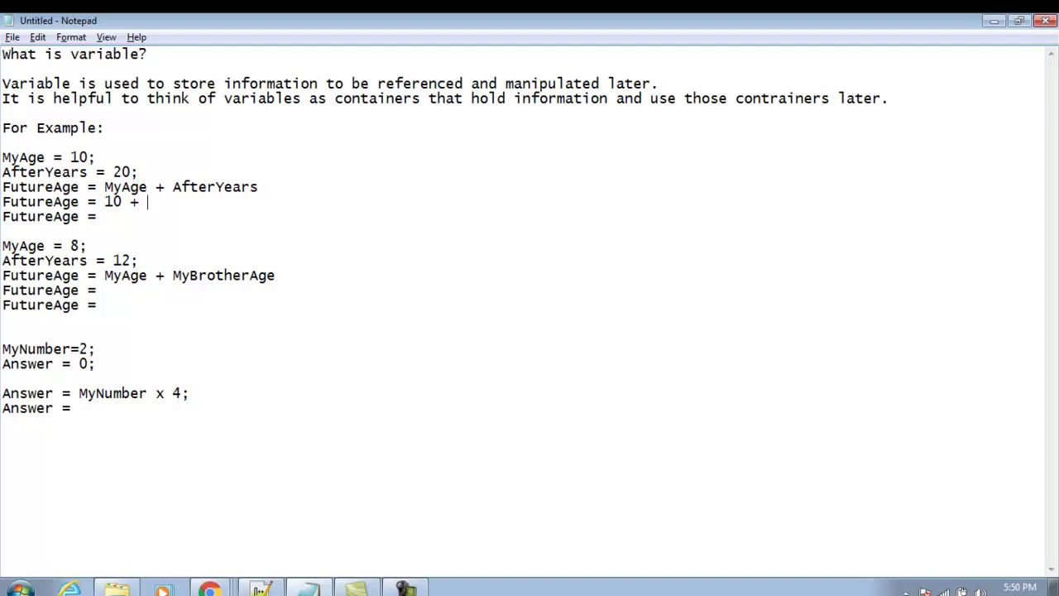
pyautogui.moveTo(174, 186); pyautogui.dragTo(274, 186)
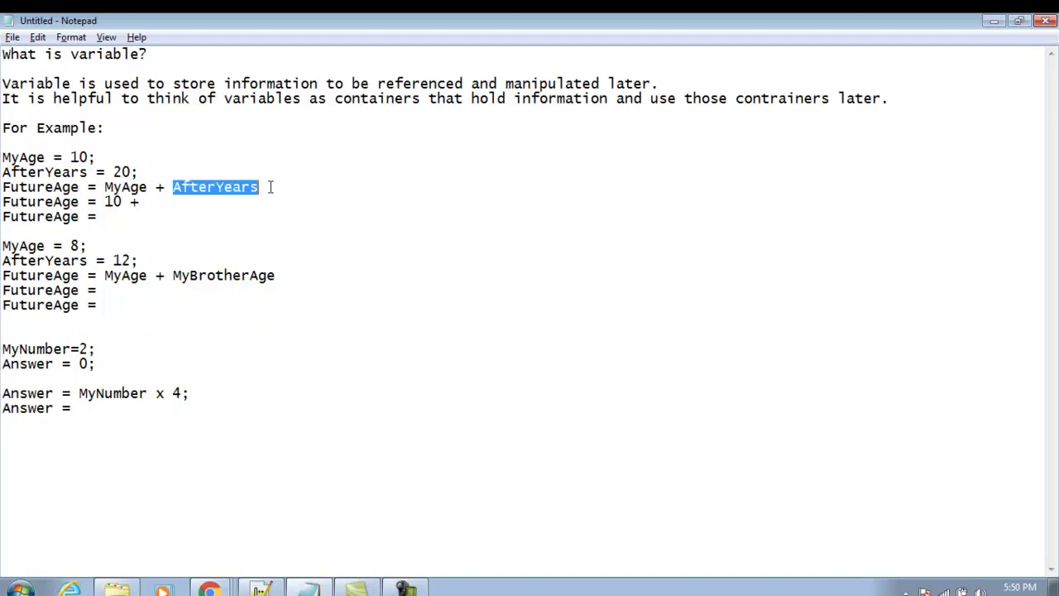
pyautogui.click(145, 206)
pyautogui.write('20')
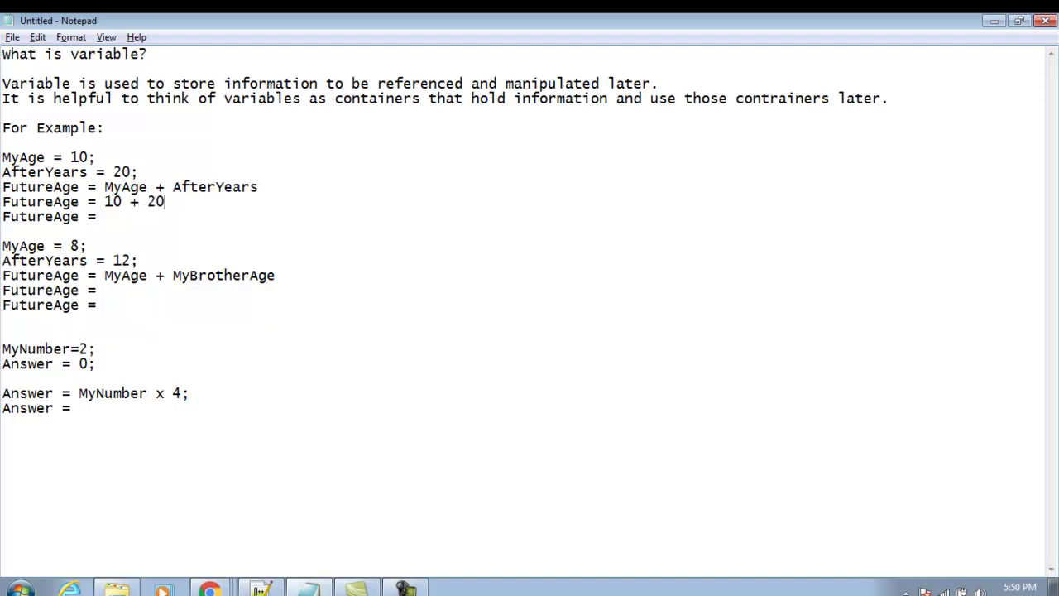
pyautogui.moveTo(2, 172); pyautogui.dragTo(139, 167)
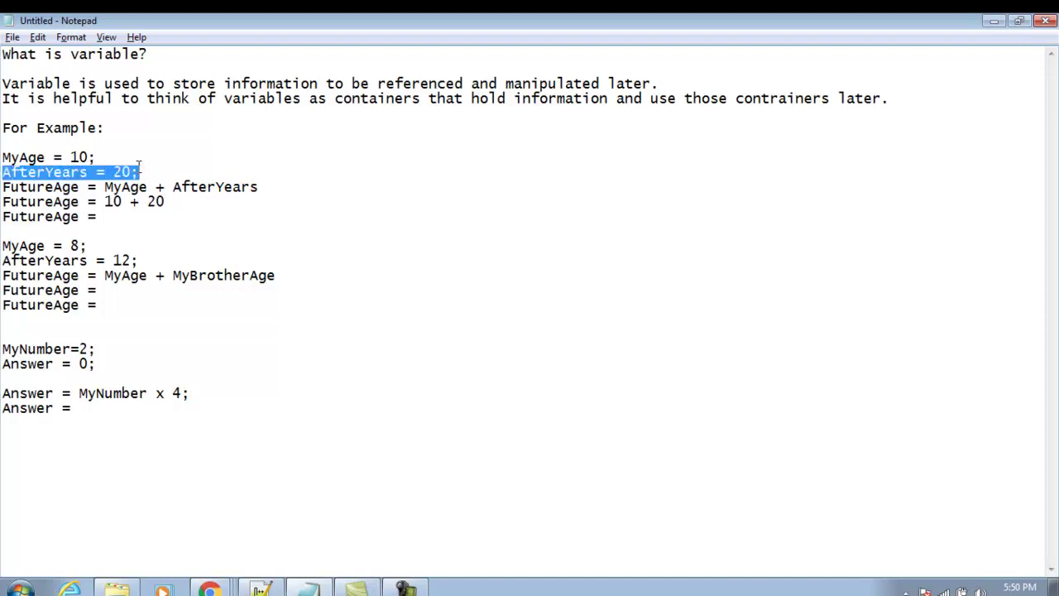
# Complete the last FutureAge line with the result 30.
pyautogui.click(130, 218)
pyautogui.write('30')
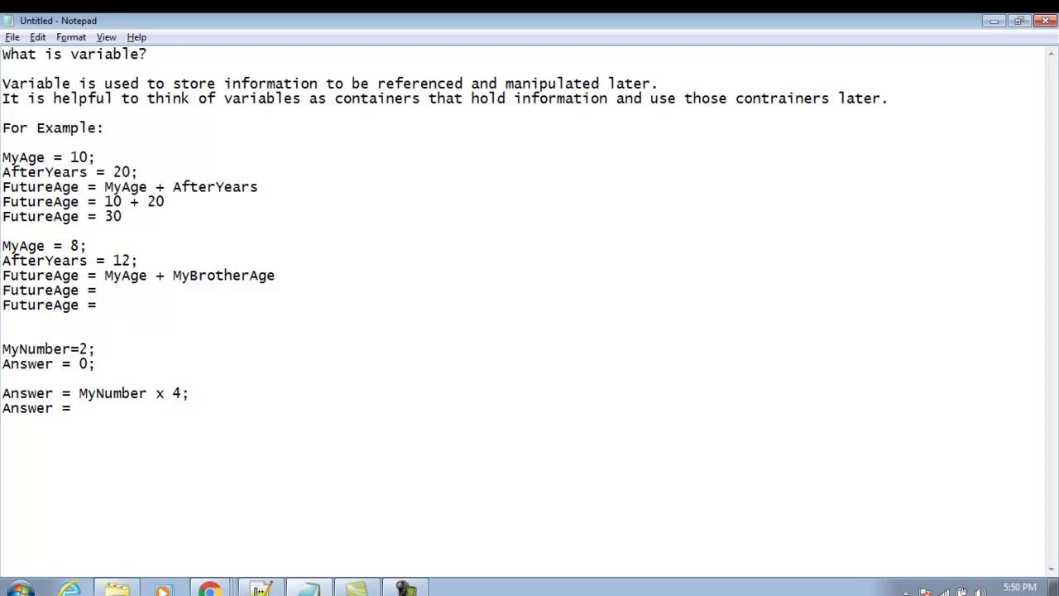
pyautogui.moveTo(82, 218); pyautogui.dragTo(2, 217)
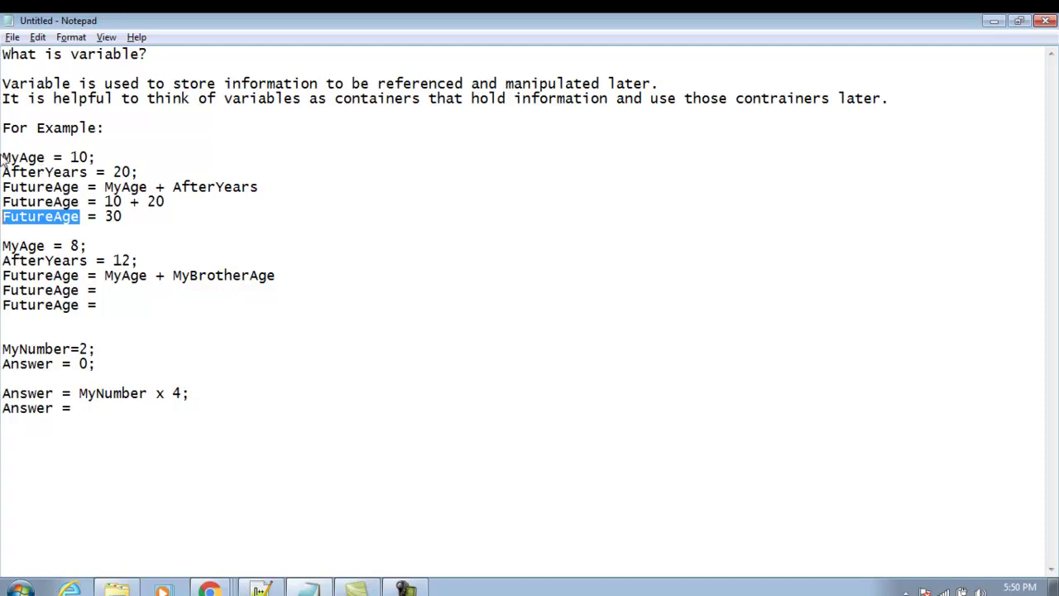
pyautogui.moveTo(2, 157); pyautogui.dragTo(49, 157)
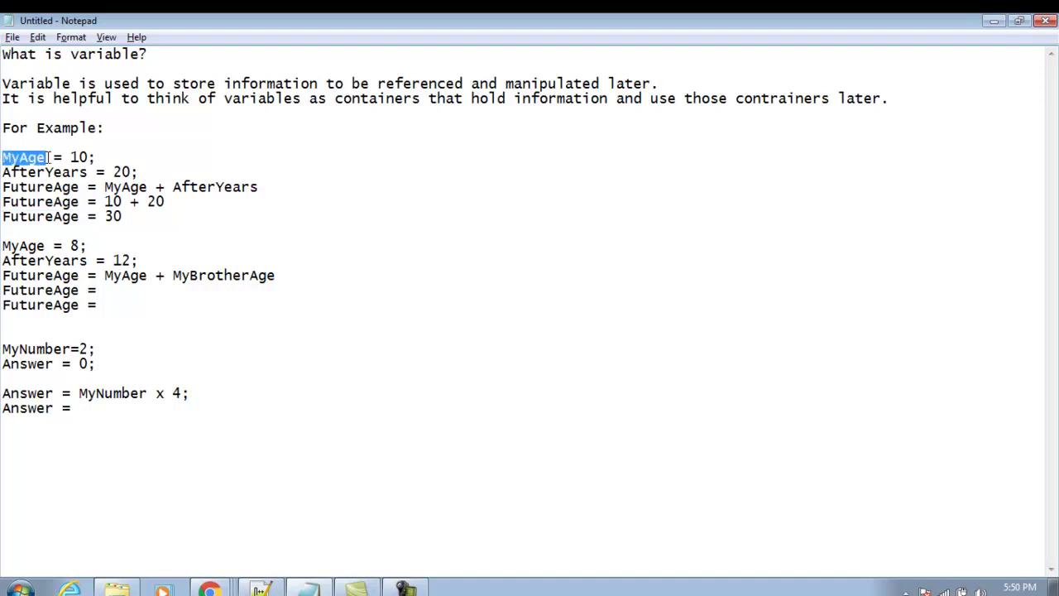
pyautogui.click(51, 157)
pyautogui.moveTo(4, 157); pyautogui.dragTo(83, 173)
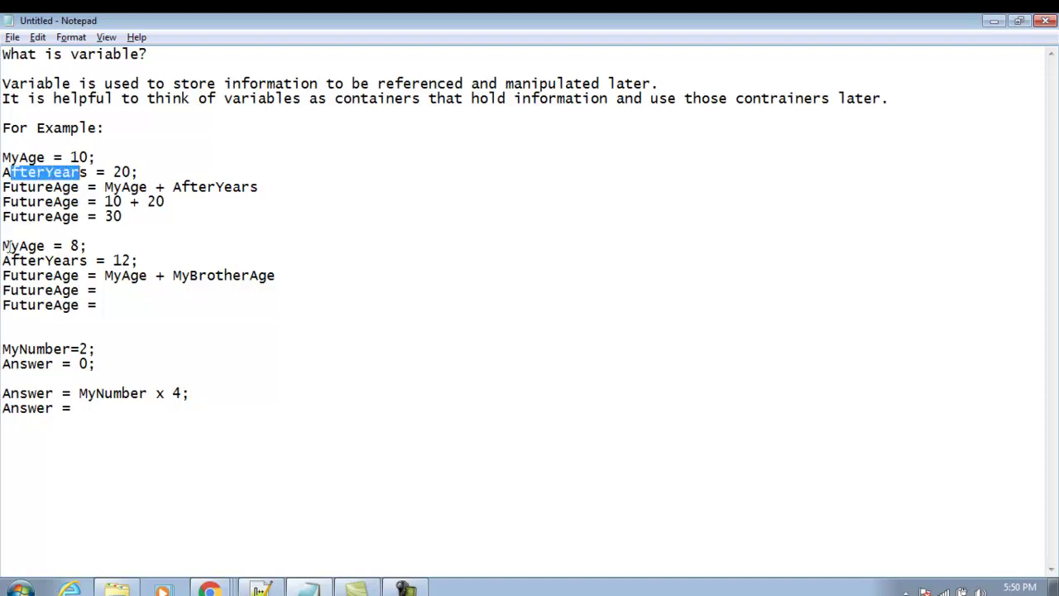
pyautogui.moveTo(11, 245); pyautogui.dragTo(36, 246)
pyautogui.moveTo(11, 157); pyautogui.dragTo(31, 157)
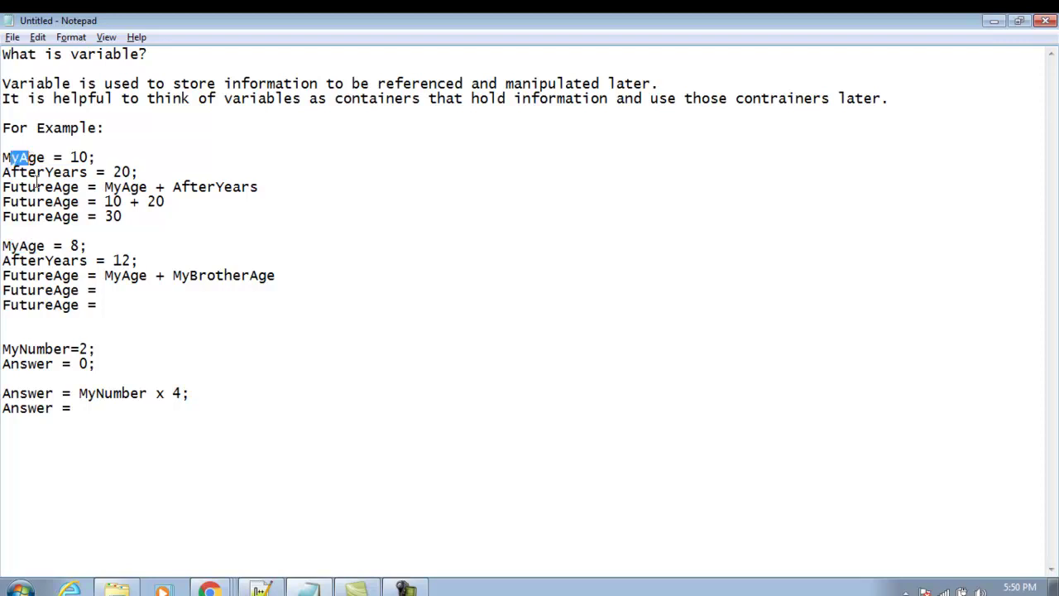
pyautogui.moveTo(13, 246); pyautogui.dragTo(30, 246)
pyautogui.click(71, 246)
pyautogui.moveTo(3, 261); pyautogui.dragTo(134, 261)
pyautogui.click(113, 260)
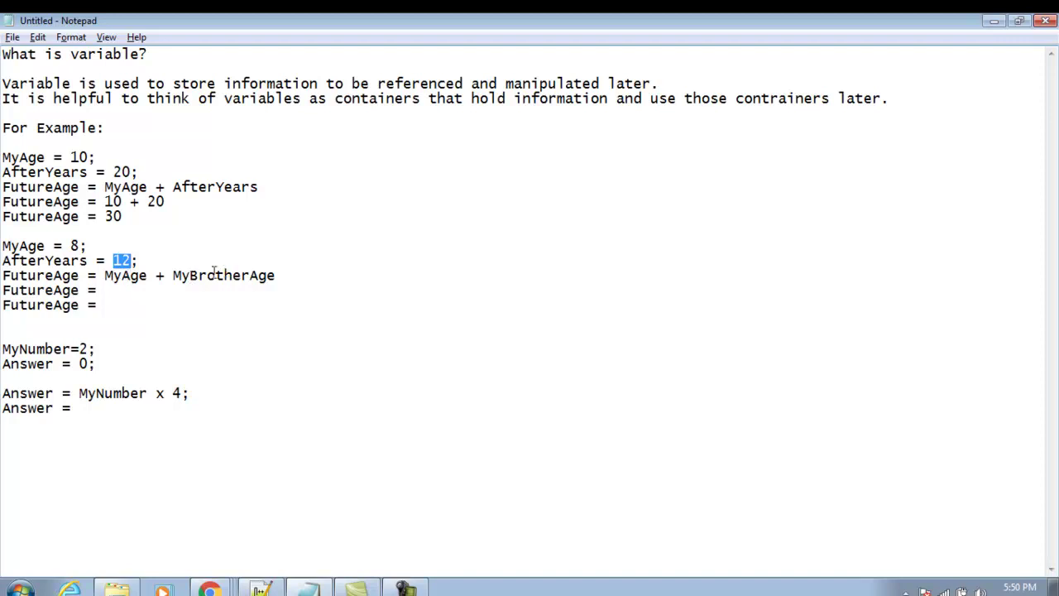
pyautogui.doubleClick(224, 190)
pyautogui.hotkey('ctrl', 'c')
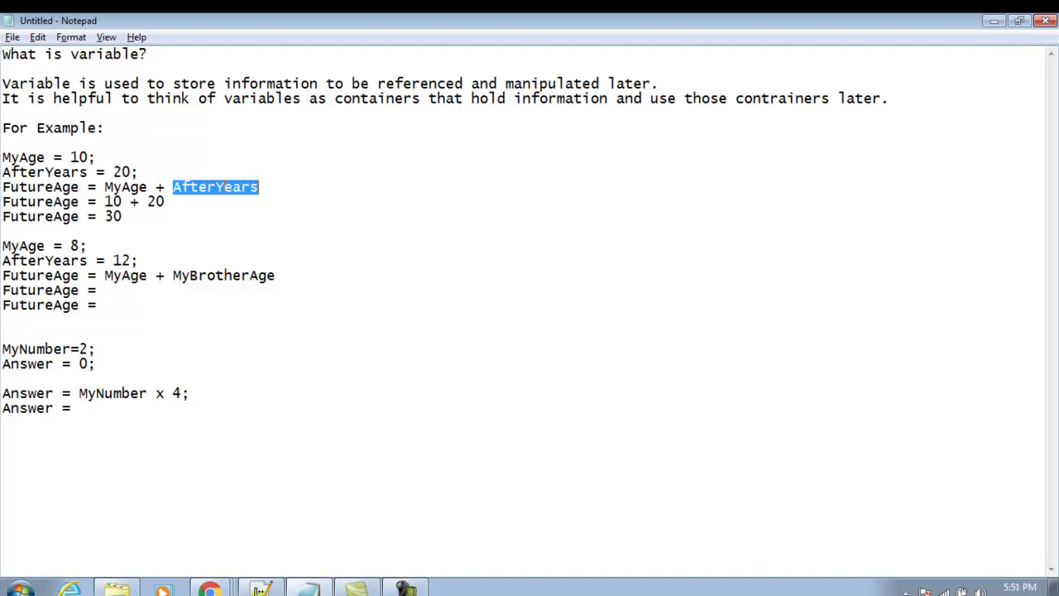
pyautogui.click(241, 265)
pyautogui.doubleClick(245, 277)
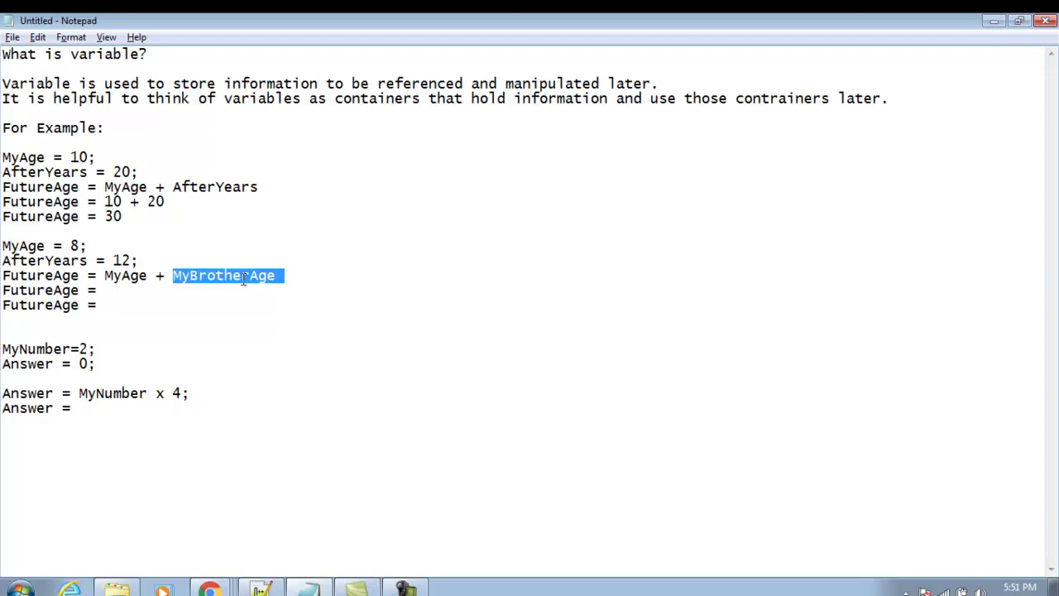
# Replace MyBrotherAge with AfterYears in the second formula and compare it with the MyAge = 8 and AfterYears = 12 lines.
pyautogui.hotkey('ctrl', 'v')
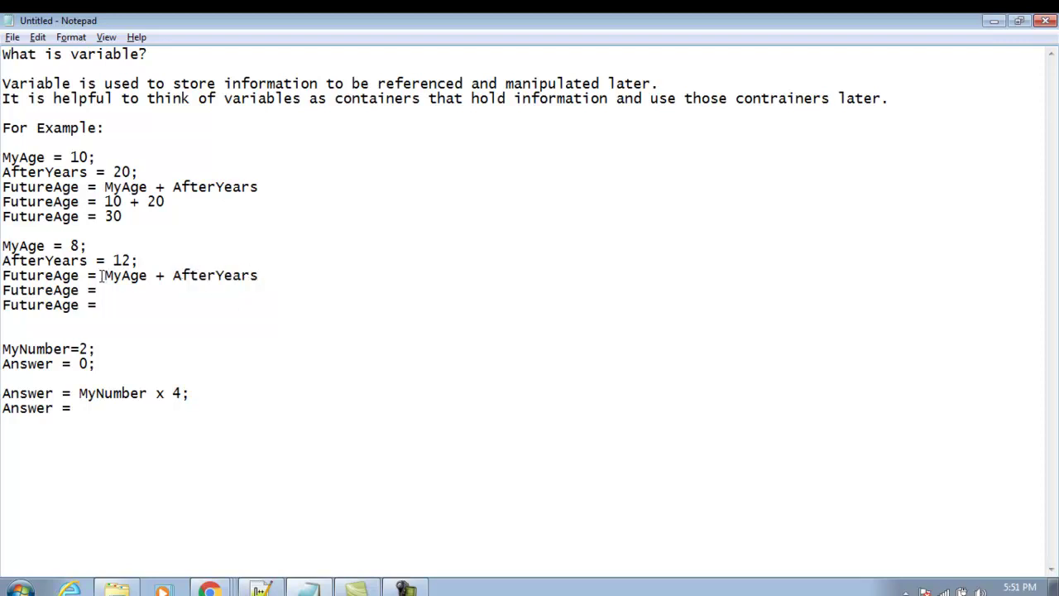
pyautogui.moveTo(105, 275); pyautogui.dragTo(225, 276)
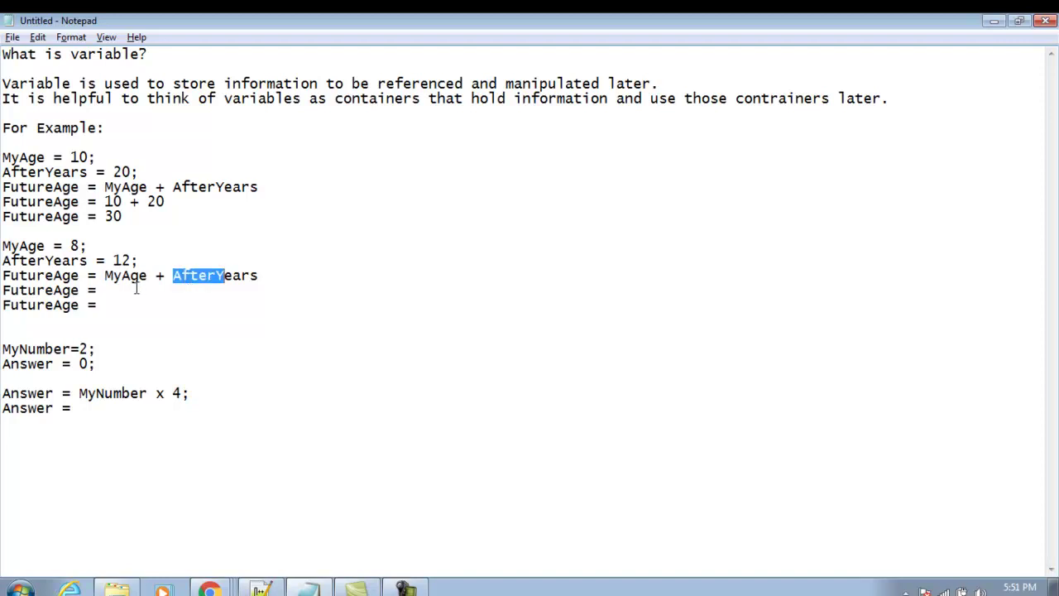
pyautogui.moveTo(104, 275); pyautogui.dragTo(150, 275)
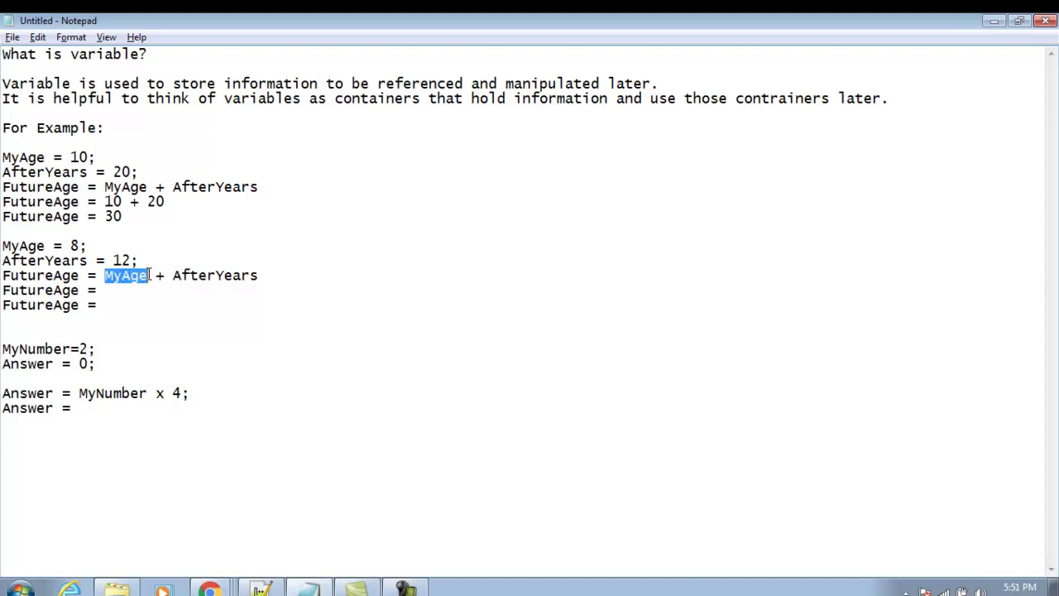
pyautogui.moveTo(97, 158); pyautogui.dragTo(3, 158)
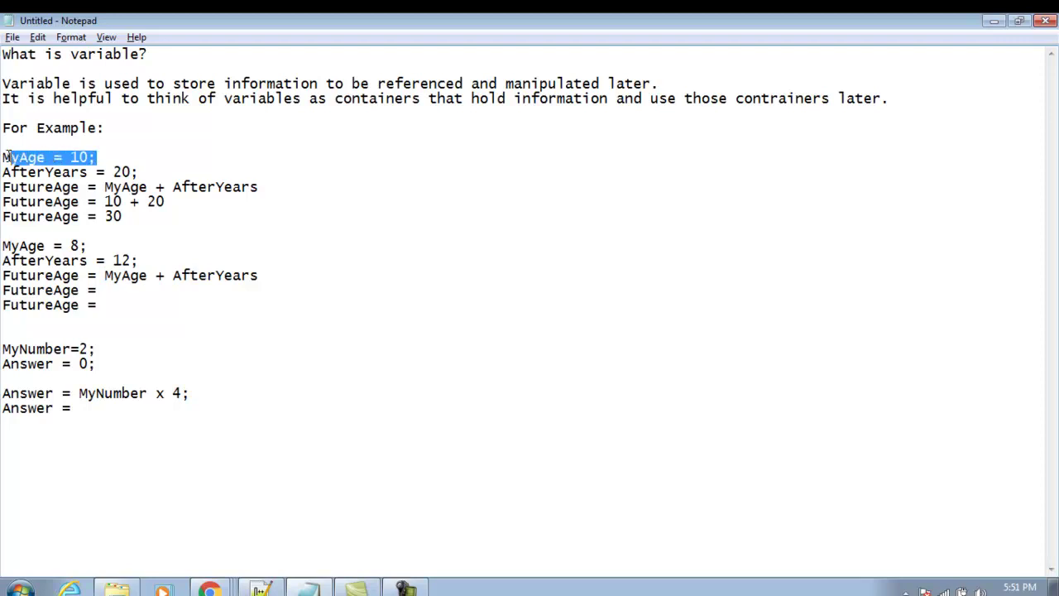
pyautogui.click(173, 274)
pyautogui.moveTo(174, 275); pyautogui.dragTo(262, 276)
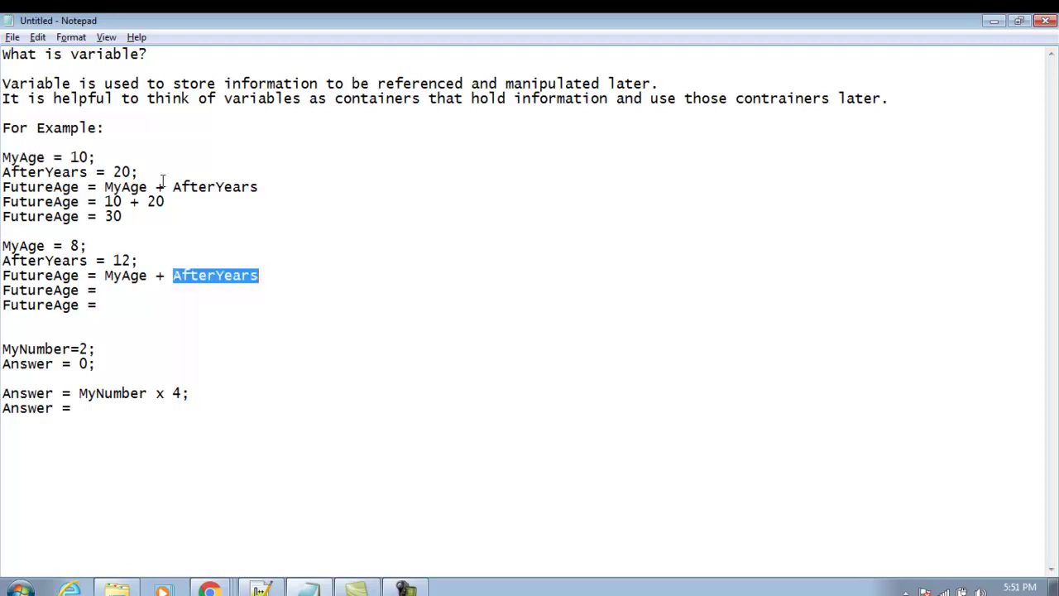
pyautogui.moveTo(144, 171); pyautogui.dragTo(12, 172)
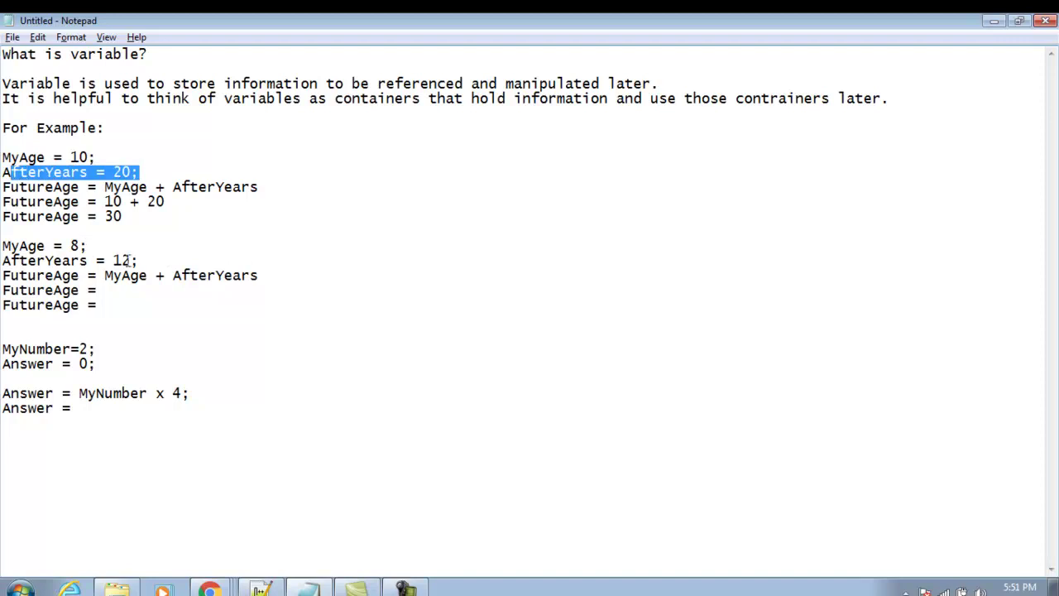
pyautogui.moveTo(144, 261); pyautogui.dragTo(69, 245)
pyautogui.moveTo(11, 246); pyautogui.dragTo(2, 246)
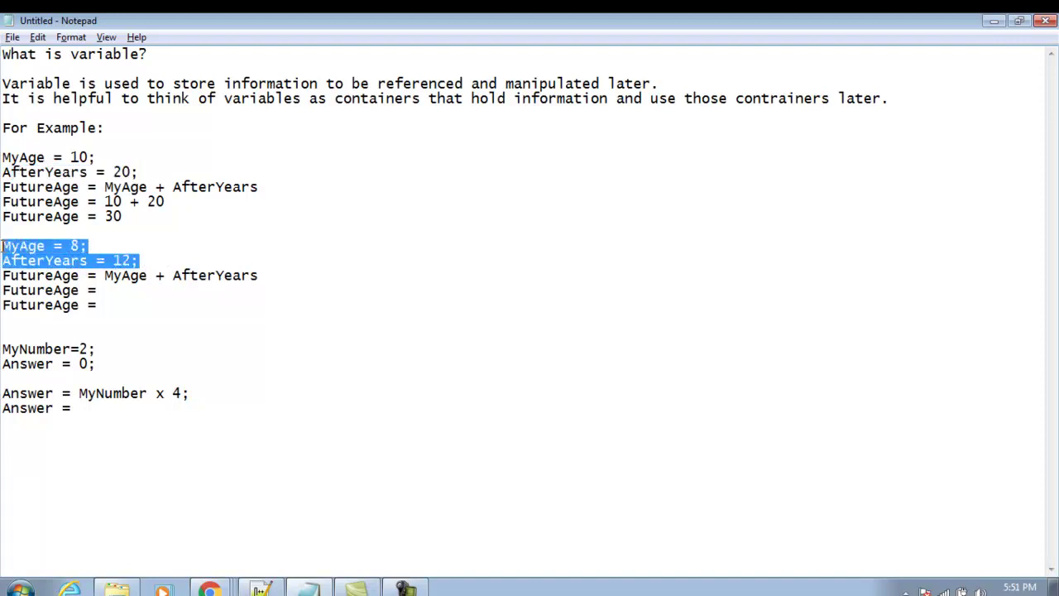
# Fill the second example's FutureAge lines with '8 + 12' and '20', then review the values.
pyautogui.click(129, 291)
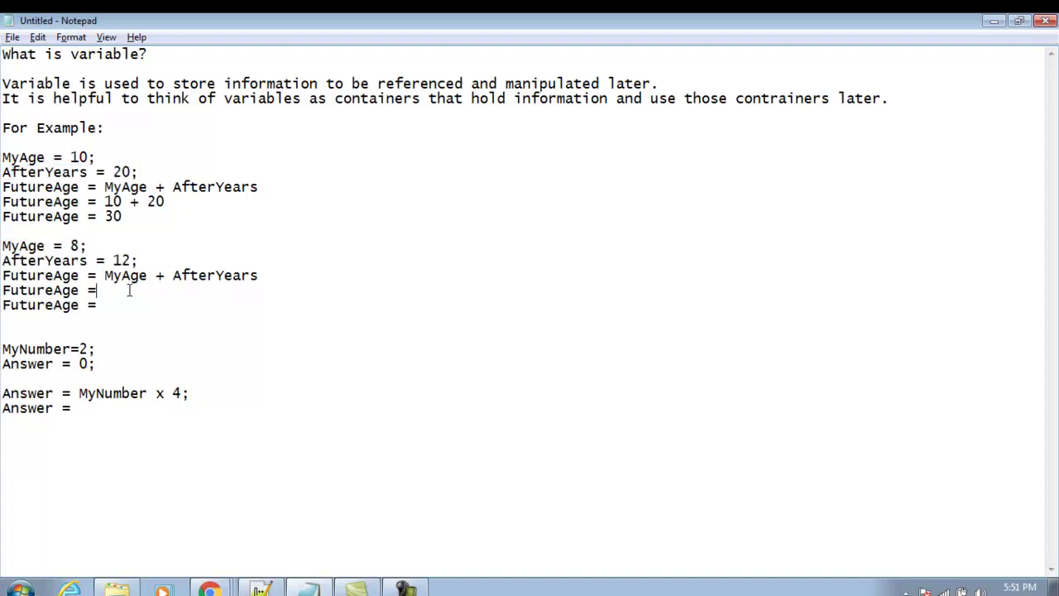
pyautogui.write('8 + 12')
pyautogui.moveTo(10, 246); pyautogui.dragTo(132, 260)
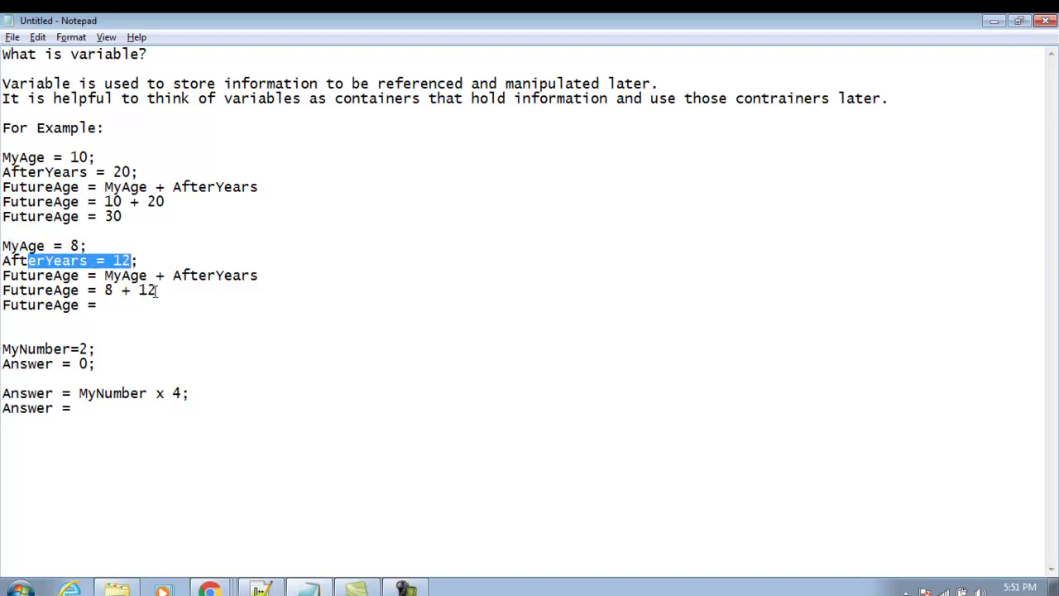
pyautogui.click(129, 304)
pyautogui.write('20')
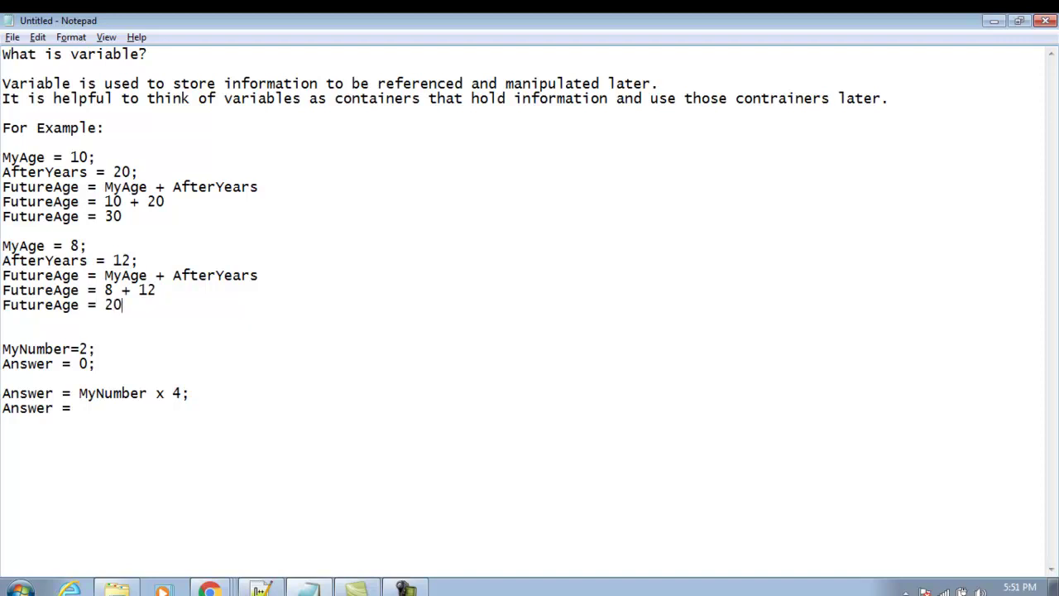
pyautogui.doubleClick(146, 291)
pyautogui.moveTo(87, 246); pyautogui.dragTo(8, 248)
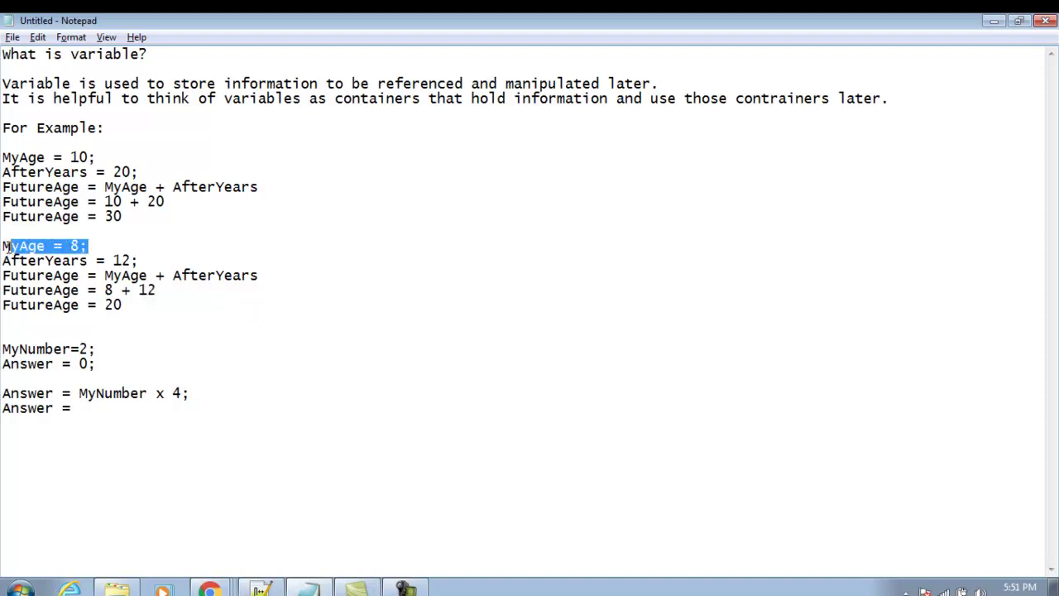
pyautogui.moveTo(139, 261); pyautogui.dragTo(28, 261)
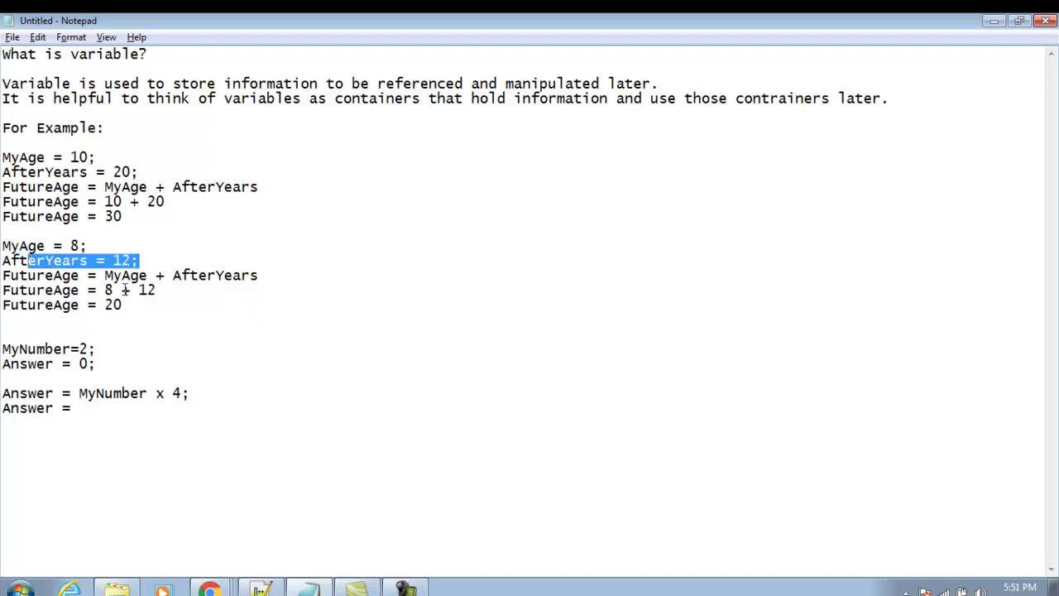
pyautogui.moveTo(124, 305); pyautogui.dragTo(2, 306)
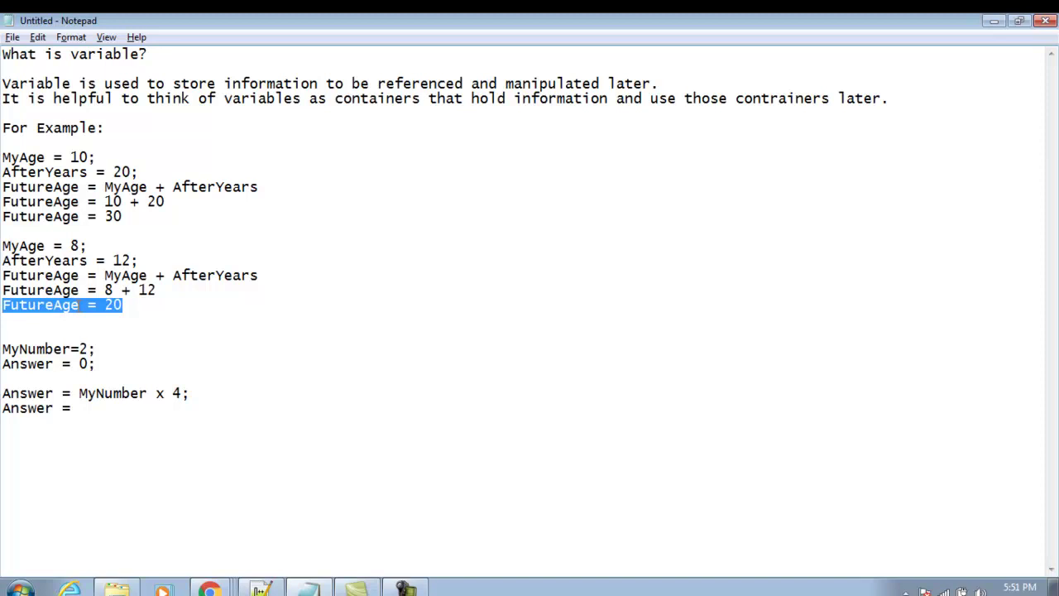
pyautogui.moveTo(3, 349); pyautogui.dragTo(88, 348)
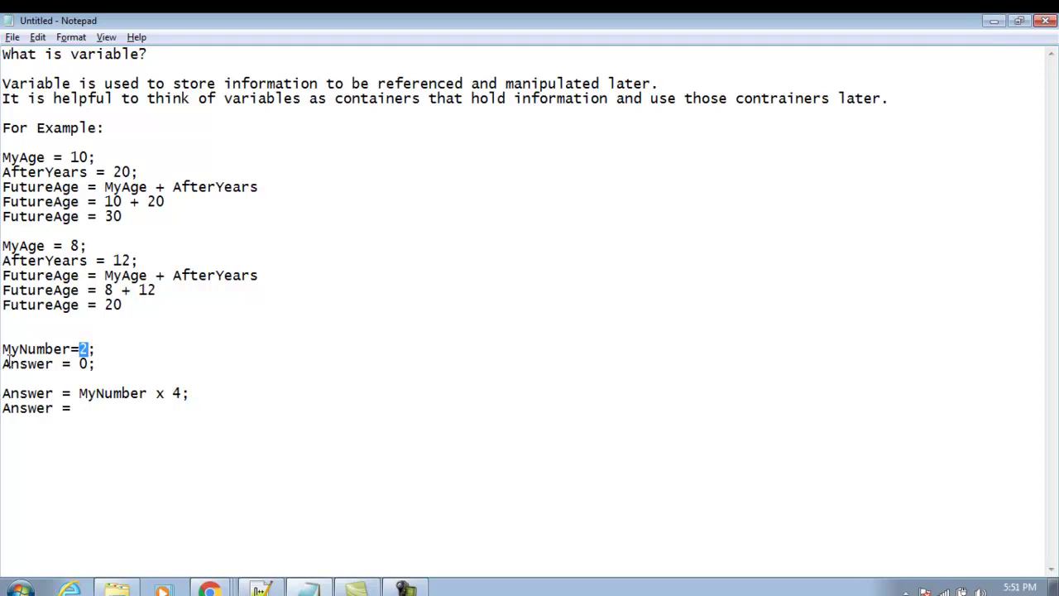
pyautogui.moveTo(4, 365); pyautogui.dragTo(87, 368)
pyautogui.moveTo(72, 349); pyautogui.dragTo(1, 349)
pyautogui.moveTo(96, 349); pyautogui.dragTo(4, 365)
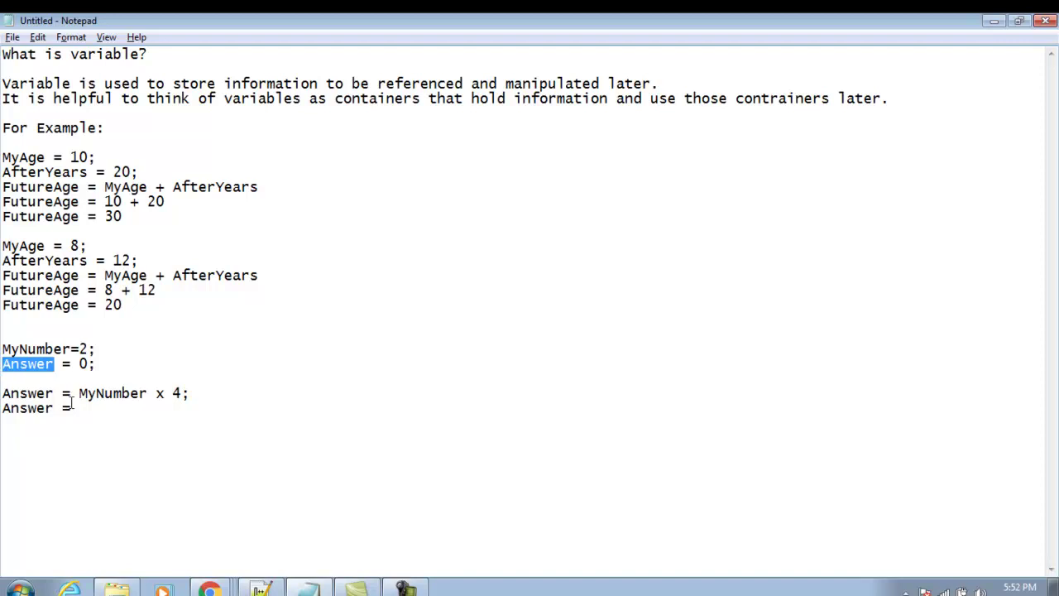
pyautogui.moveTo(4, 394); pyautogui.dragTo(148, 394)
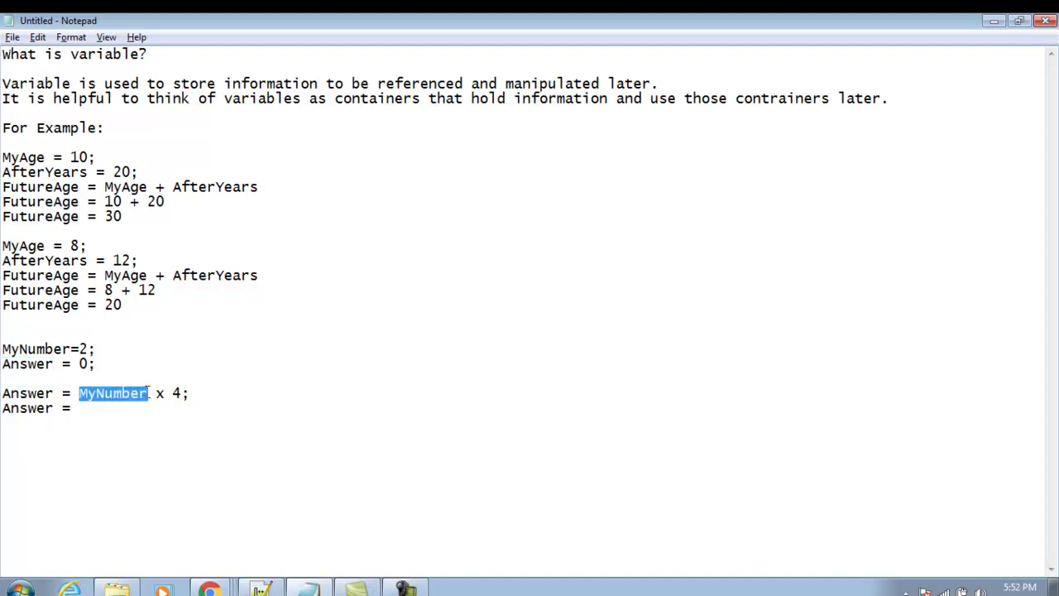
pyautogui.moveTo(98, 350); pyautogui.dragTo(4, 349)
pyautogui.moveTo(79, 394); pyautogui.dragTo(182, 394)
# Complete the empty Answer line as 'Answer = 2x 4' using the MyNumber=2 value.
pyautogui.click(110, 412)
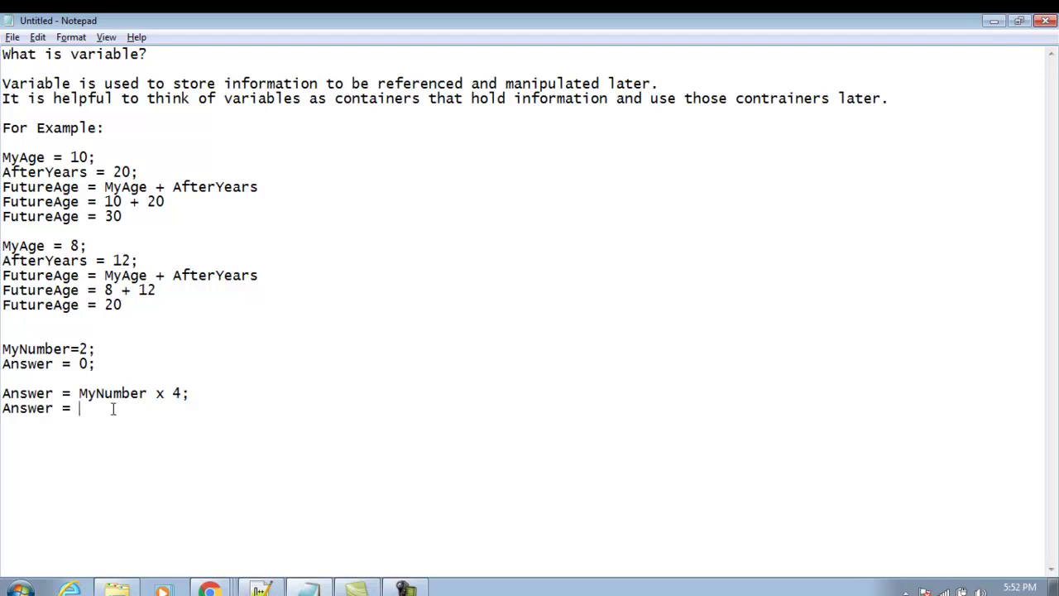
pyautogui.write('2')
pyautogui.moveTo(22, 349); pyautogui.dragTo(97, 348)
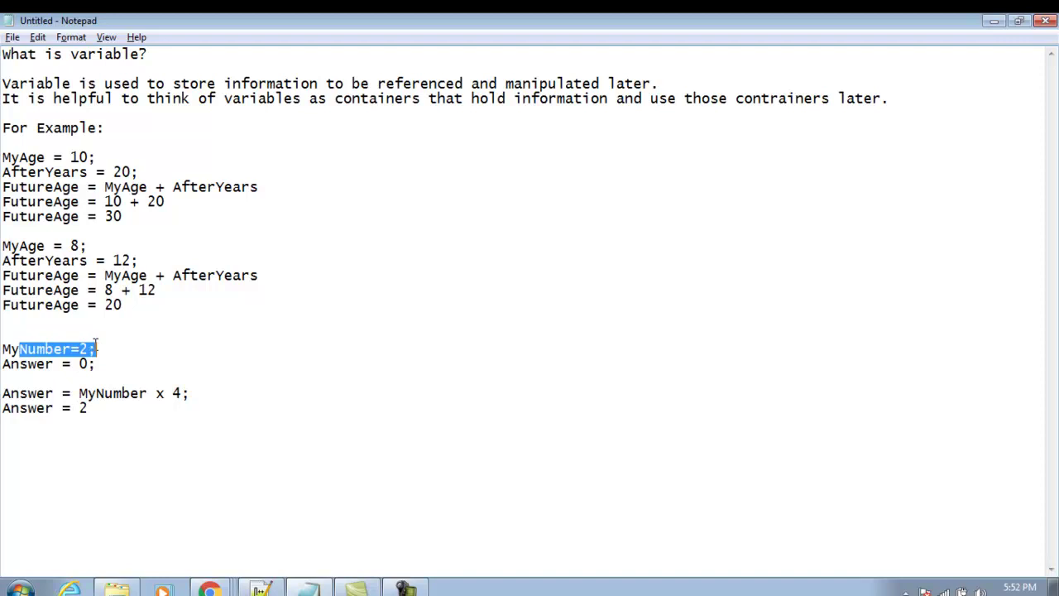
pyautogui.click(109, 408)
pyautogui.write('x 4')
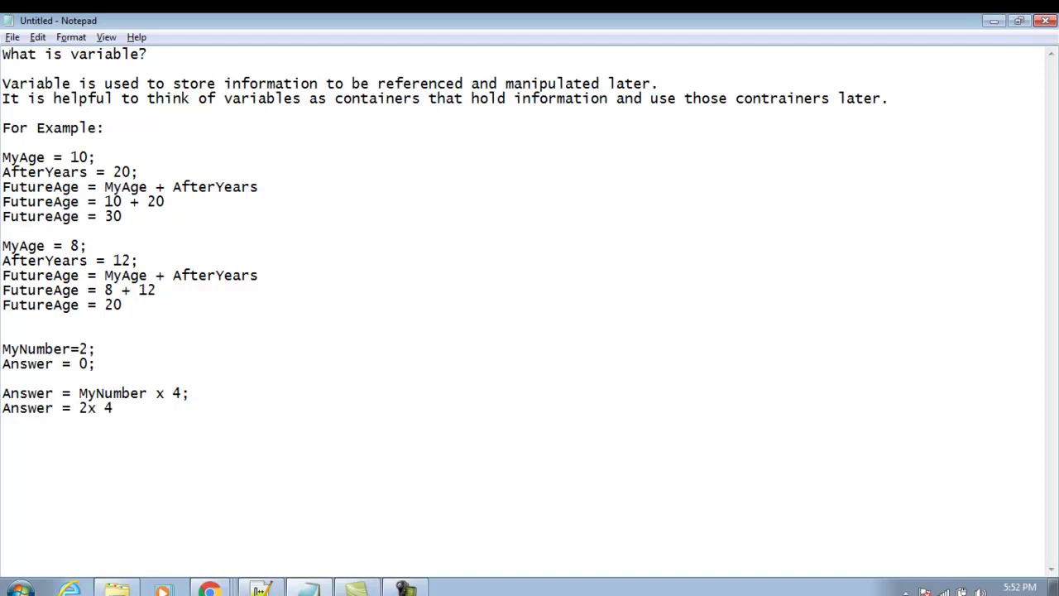
# Add a final line below reading 'Answer = 8'.
pyautogui.doubleClick(42, 408)
pyautogui.hotkey('ctrl', 'c')
pyautogui.click(47, 421)
pyautogui.hotkey('ctrl', 'v')
pyautogui.write('= 8')
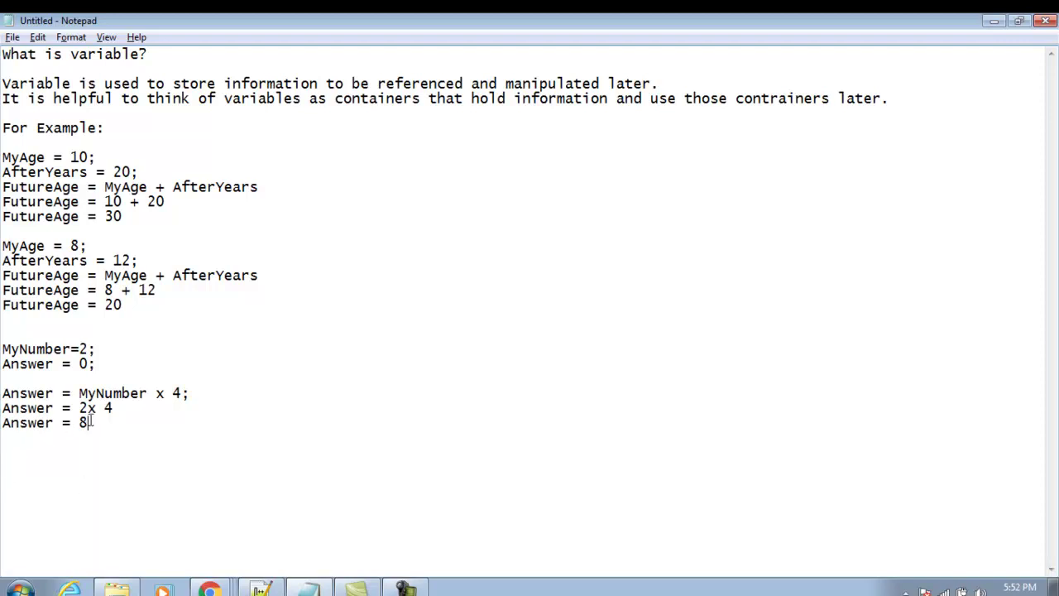
pyautogui.moveTo(53, 422); pyautogui.dragTo(1, 424)
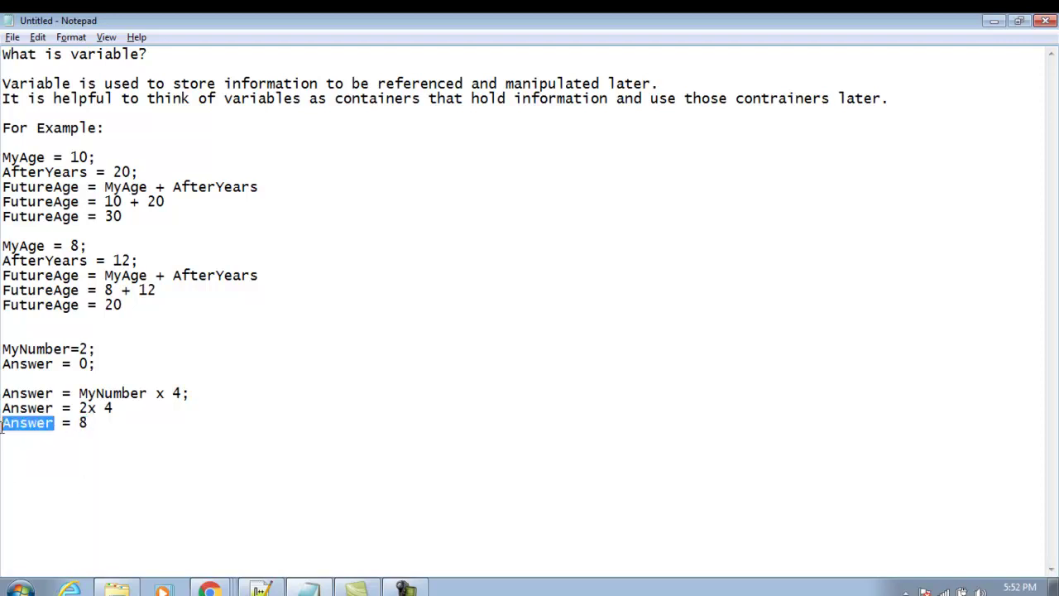
pyautogui.click(4, 423)
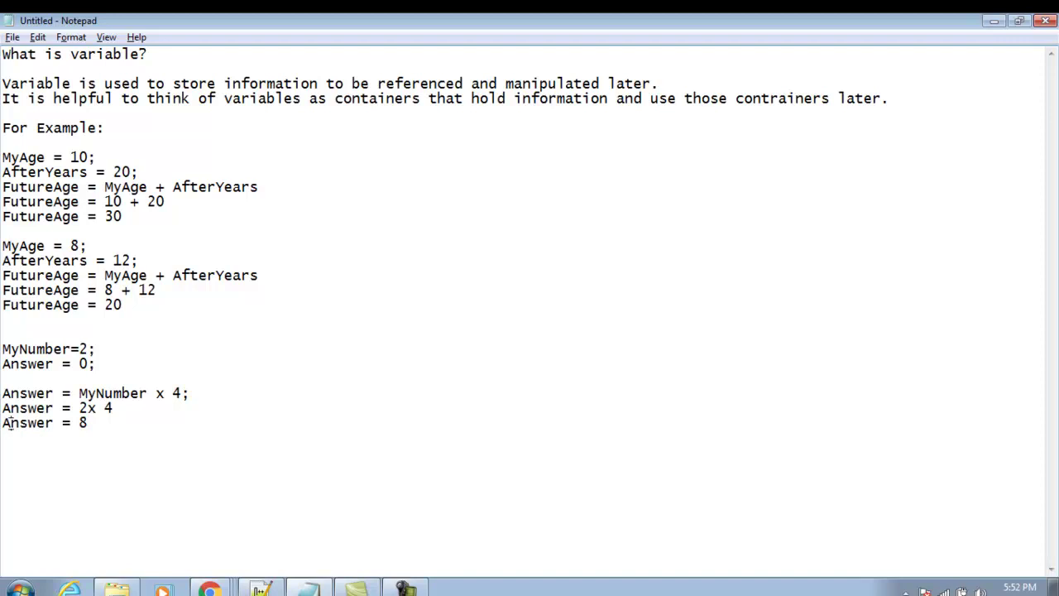
pyautogui.moveTo(4, 423); pyautogui.dragTo(58, 423)
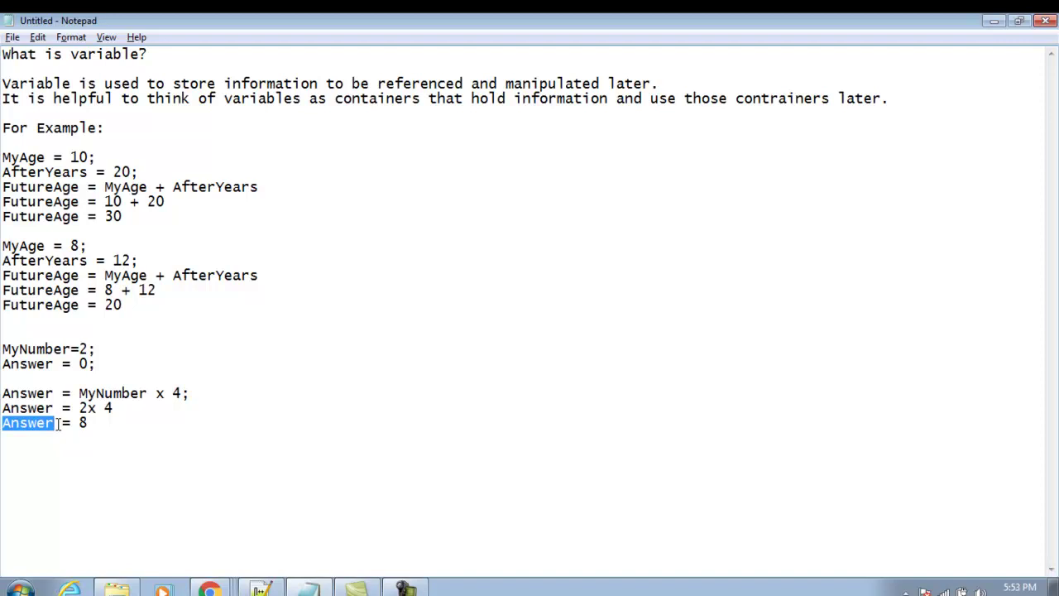
pyautogui.moveTo(71, 54); pyautogui.dragTo(141, 55)
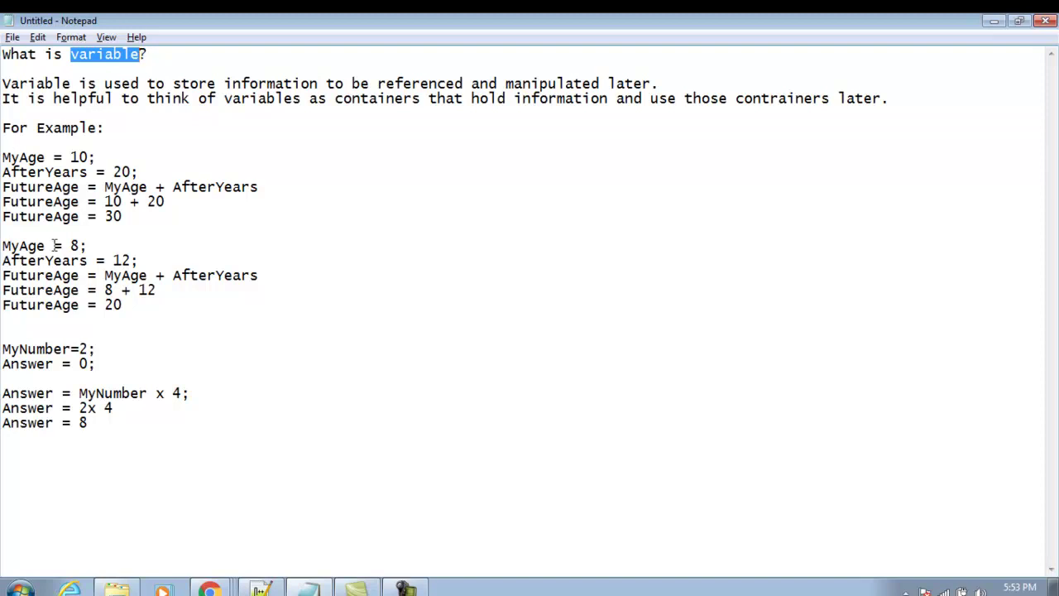
pyautogui.moveTo(103, 202); pyautogui.dragTo(166, 207)
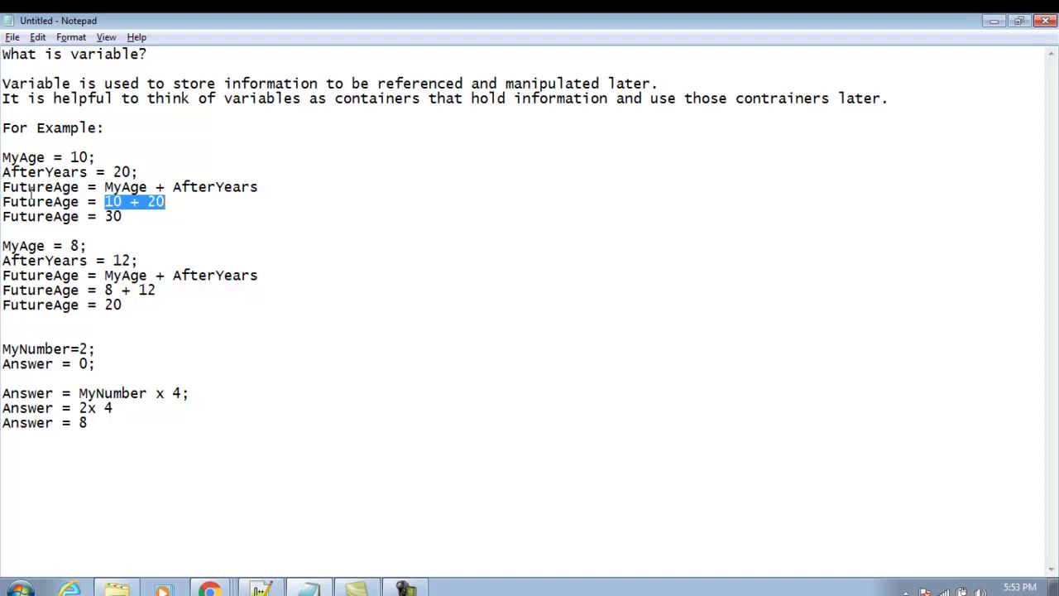
pyautogui.click(12, 156)
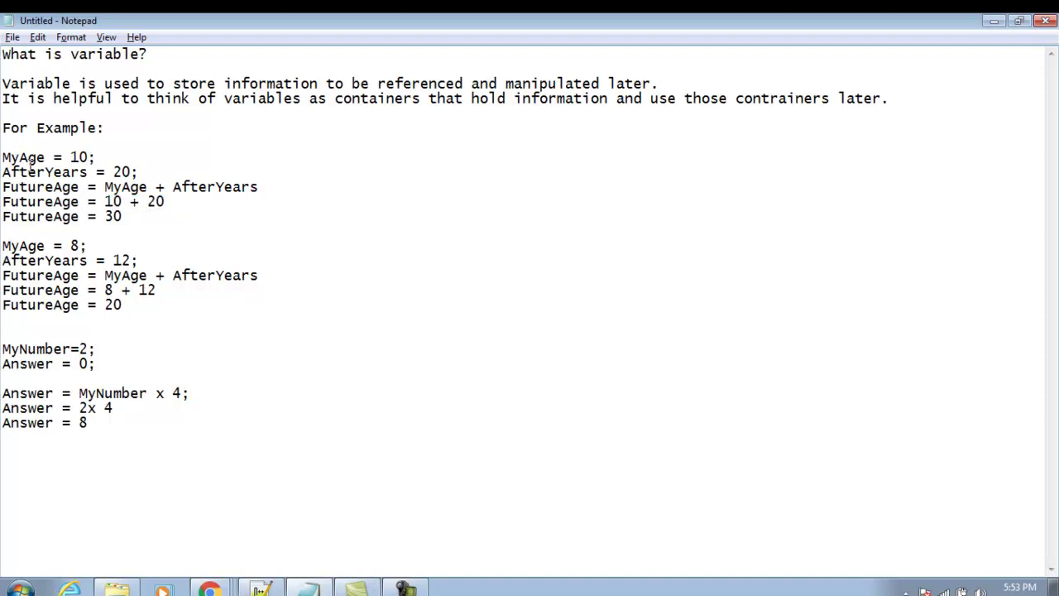
pyautogui.moveTo(10, 157); pyautogui.dragTo(88, 157)
pyautogui.moveTo(13, 245); pyautogui.dragTo(87, 246)
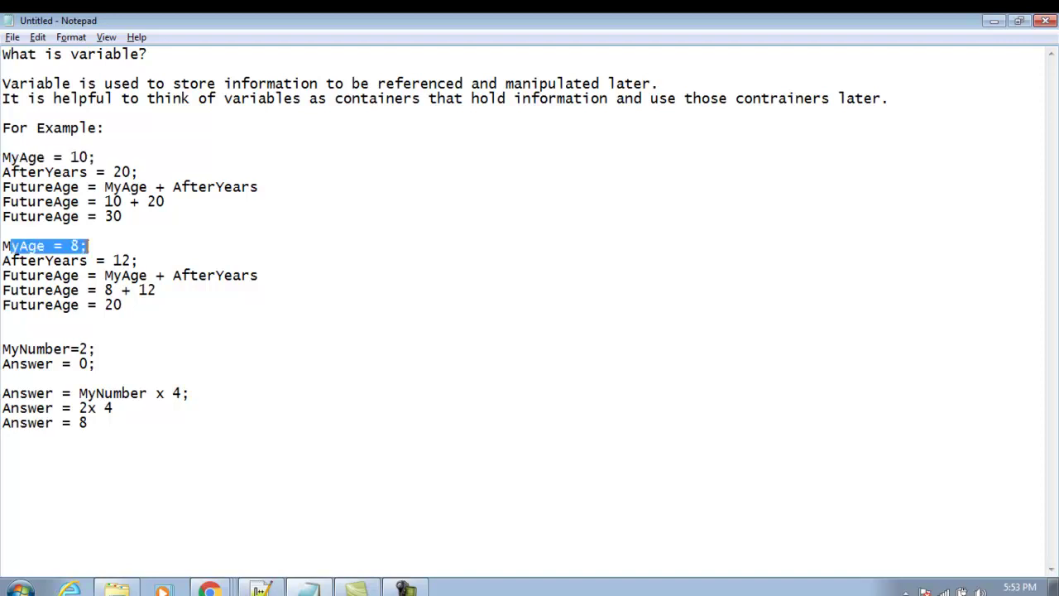
pyautogui.click(263, 276)
pyautogui.moveTo(262, 276); pyautogui.dragTo(3, 275)
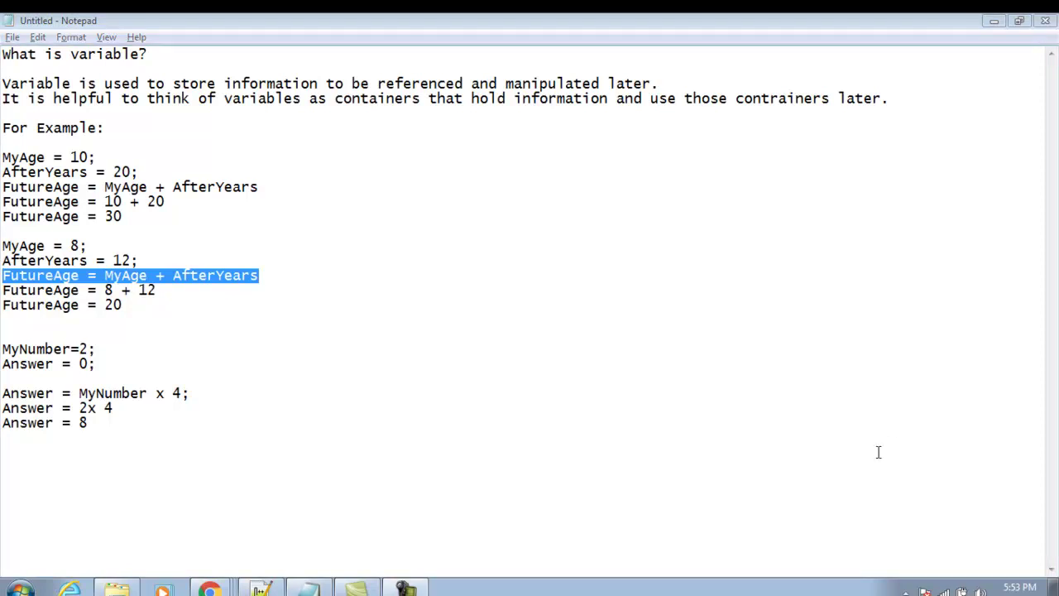
# Minimize Notepad, turn on the Use Of Variables flow in My flows, and edit it.
pyautogui.click(995, 20)
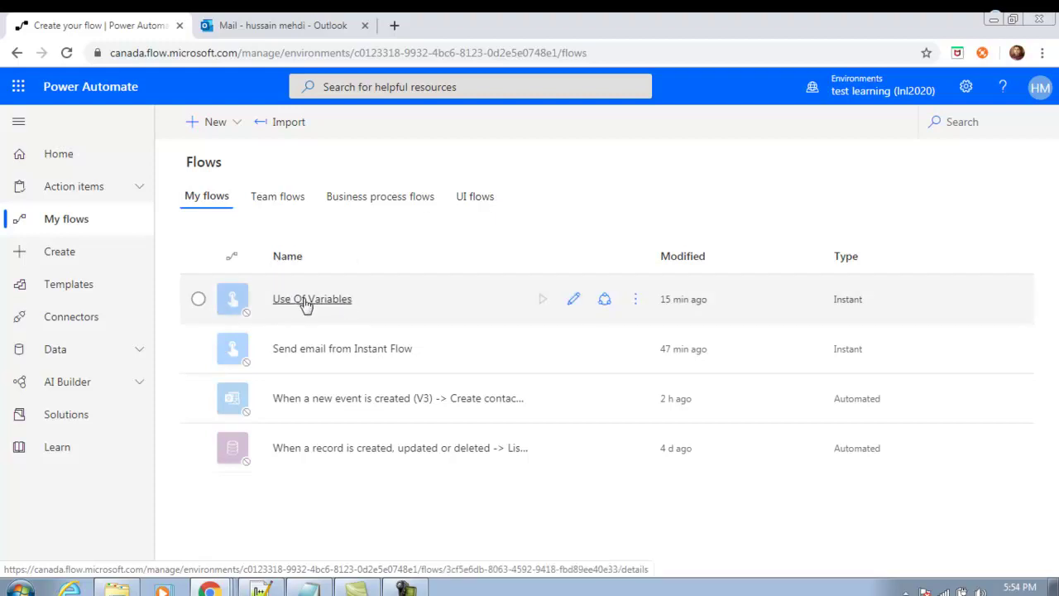
pyautogui.click(636, 298)
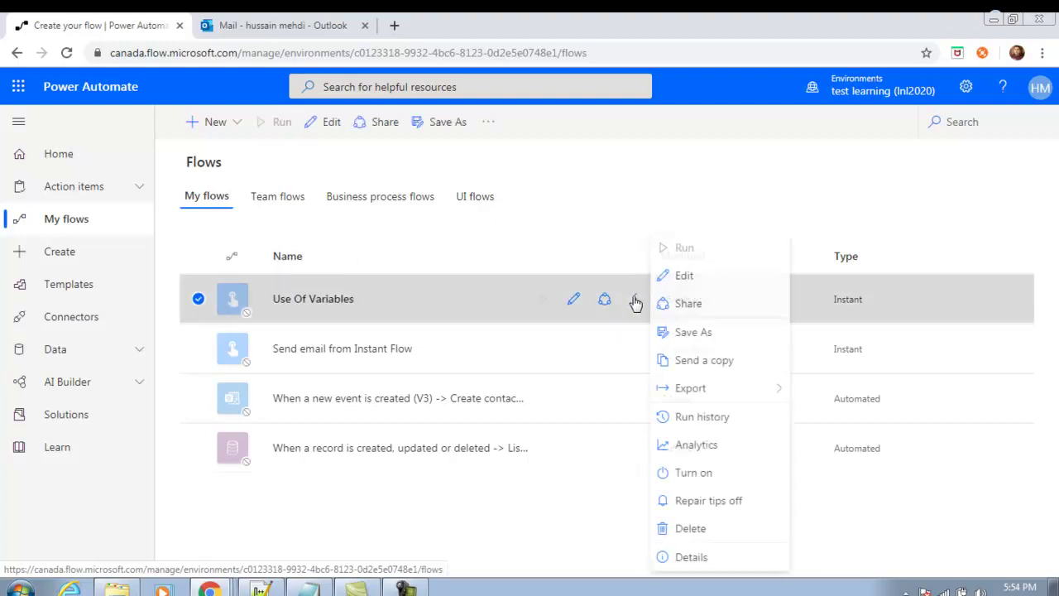
pyautogui.click(683, 473)
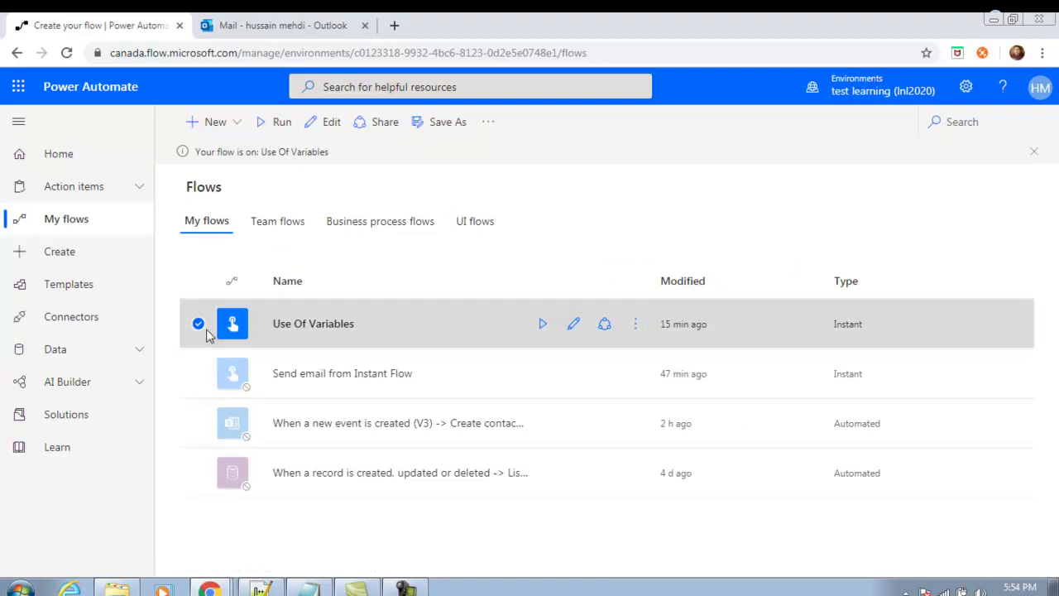
pyautogui.click(326, 124)
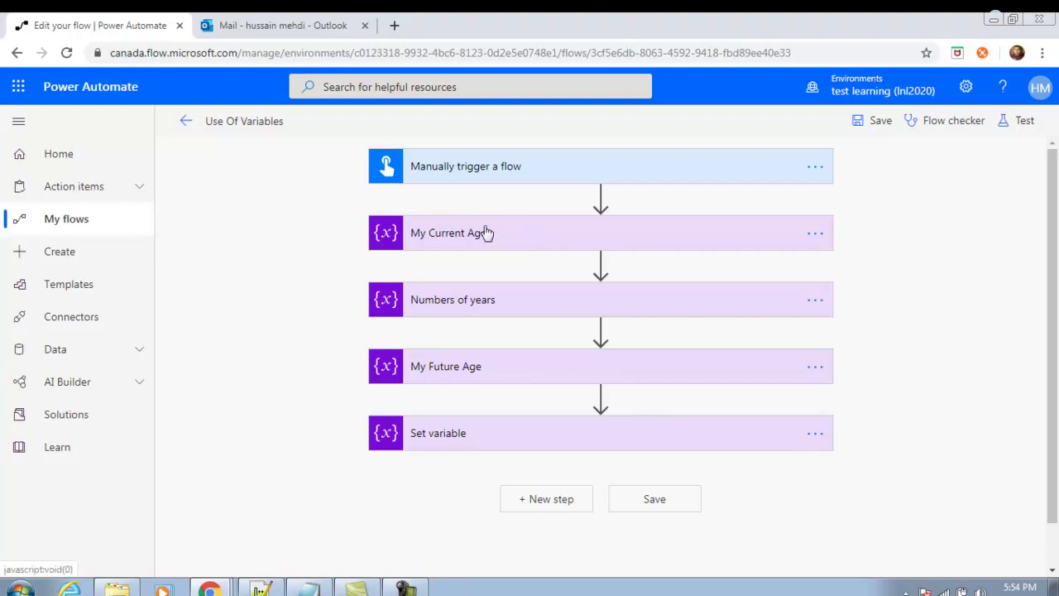
# Expand the My Current Age, Numbers of years and My Future Age steps to check values 10, 20 and 0.
pyautogui.click(520, 239)
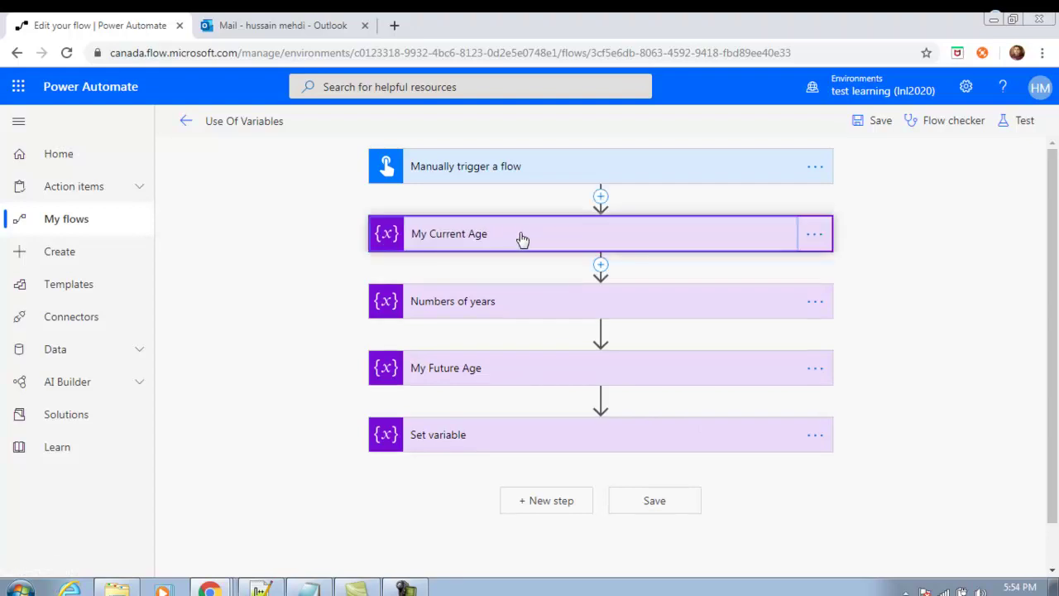
pyautogui.moveTo(505, 326); pyautogui.dragTo(474, 338)
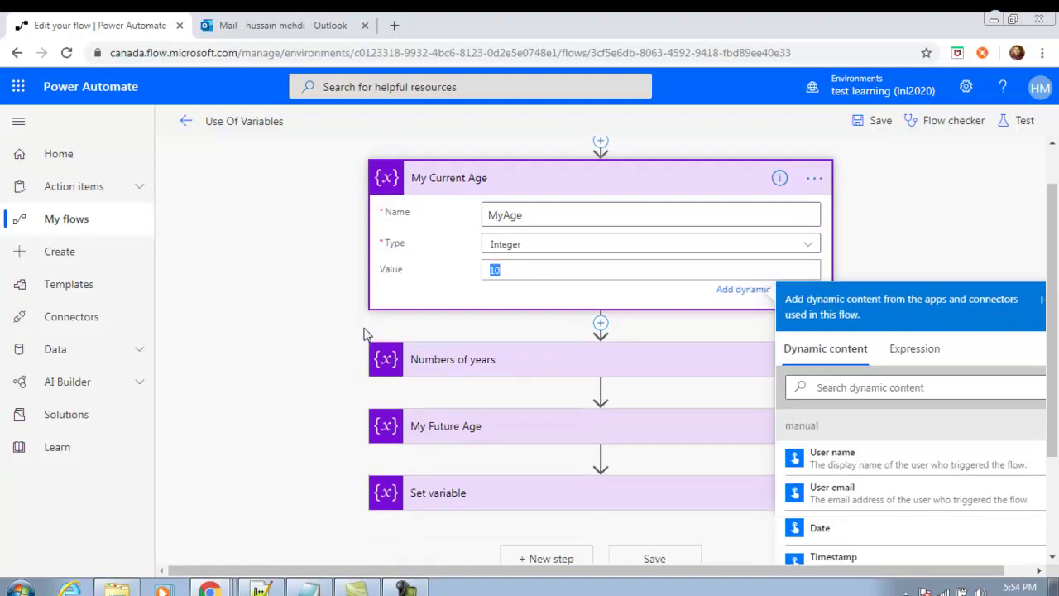
pyautogui.click(566, 265)
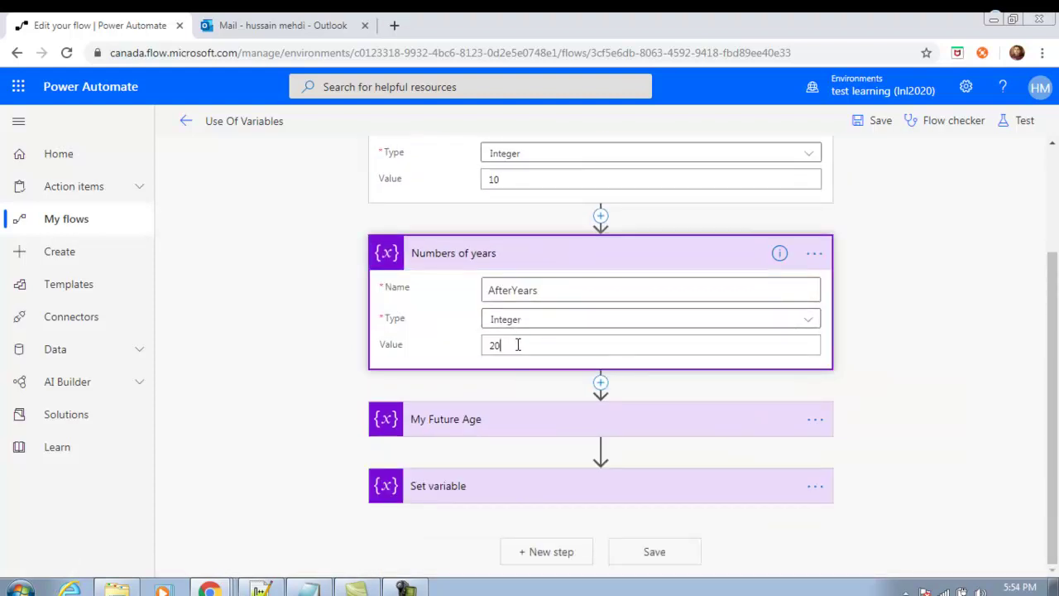
pyautogui.moveTo(517, 345); pyautogui.dragTo(476, 349)
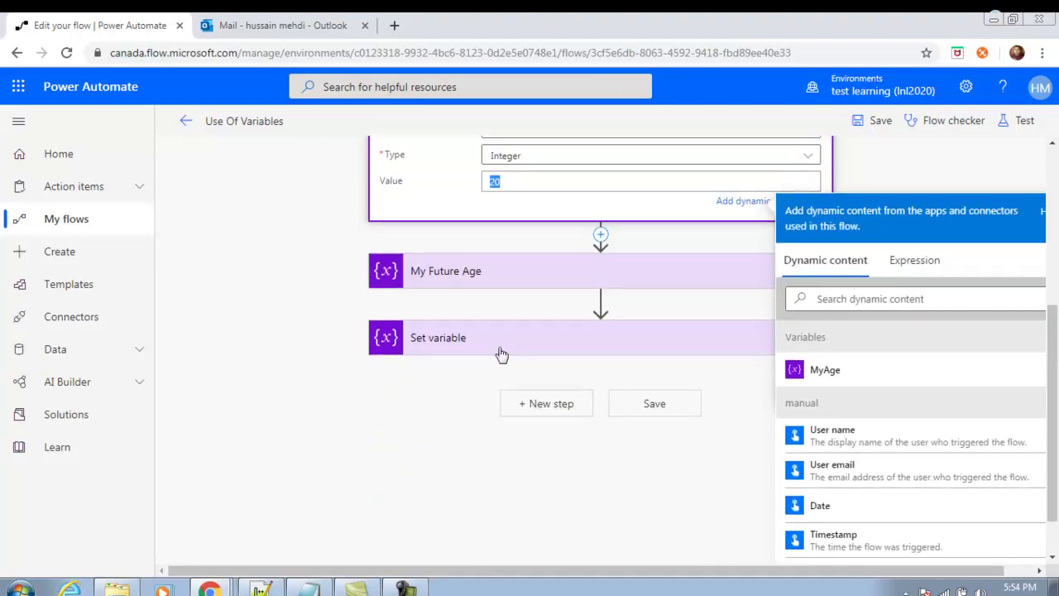
pyautogui.scroll(3, 501, 355)
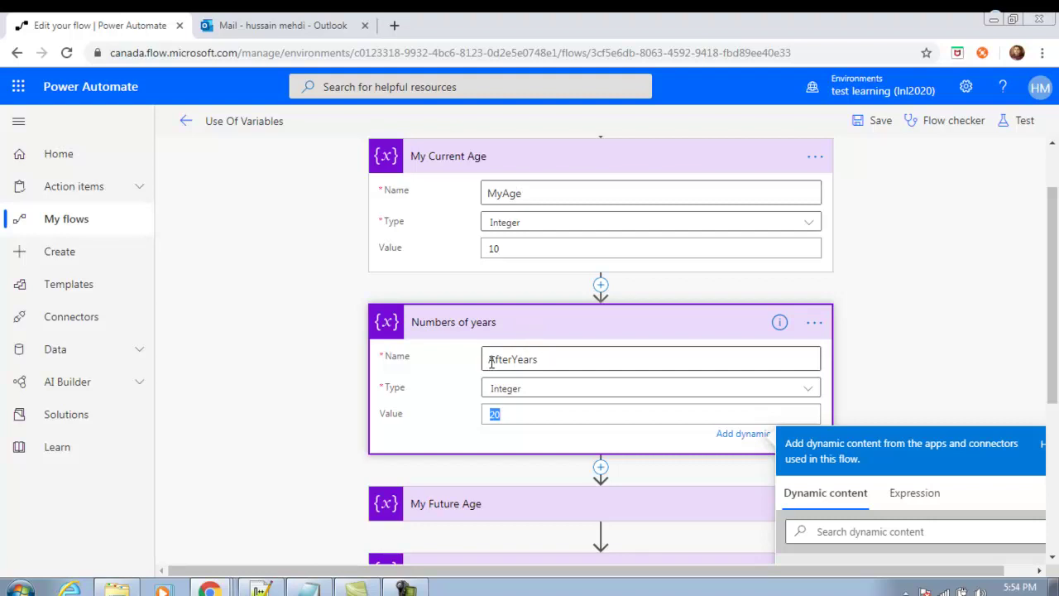
pyautogui.scroll(-3, 502, 366)
pyautogui.click(503, 277)
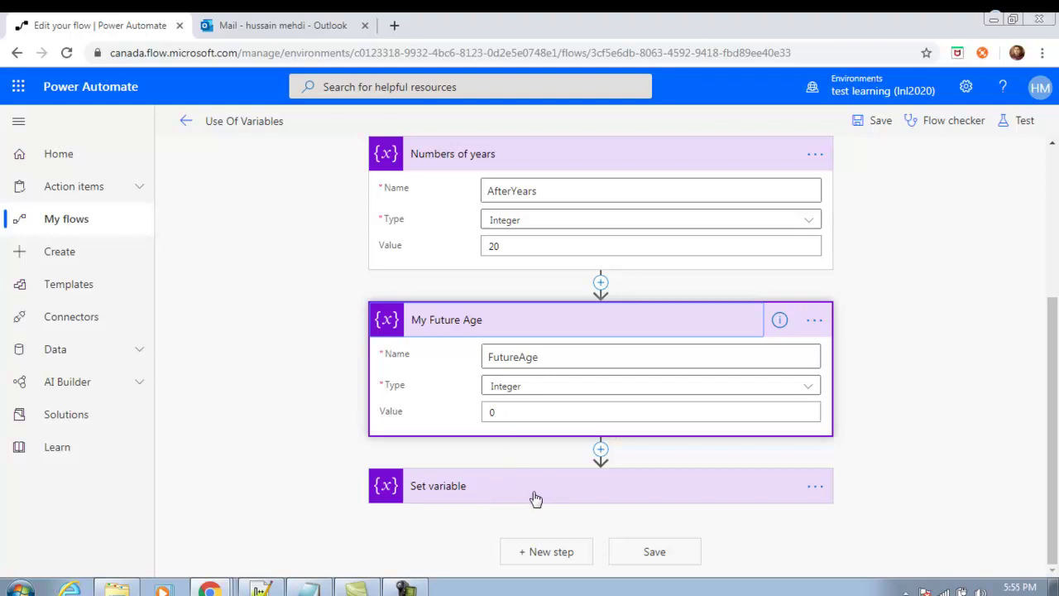
pyautogui.scroll(3, 534, 499)
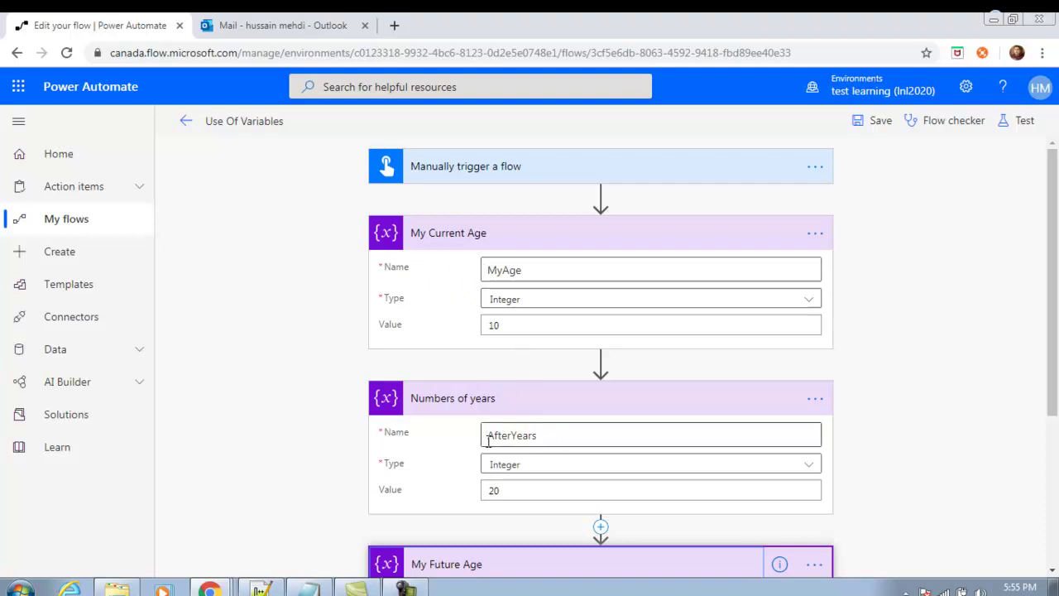
pyautogui.scroll(-3, 530, 430)
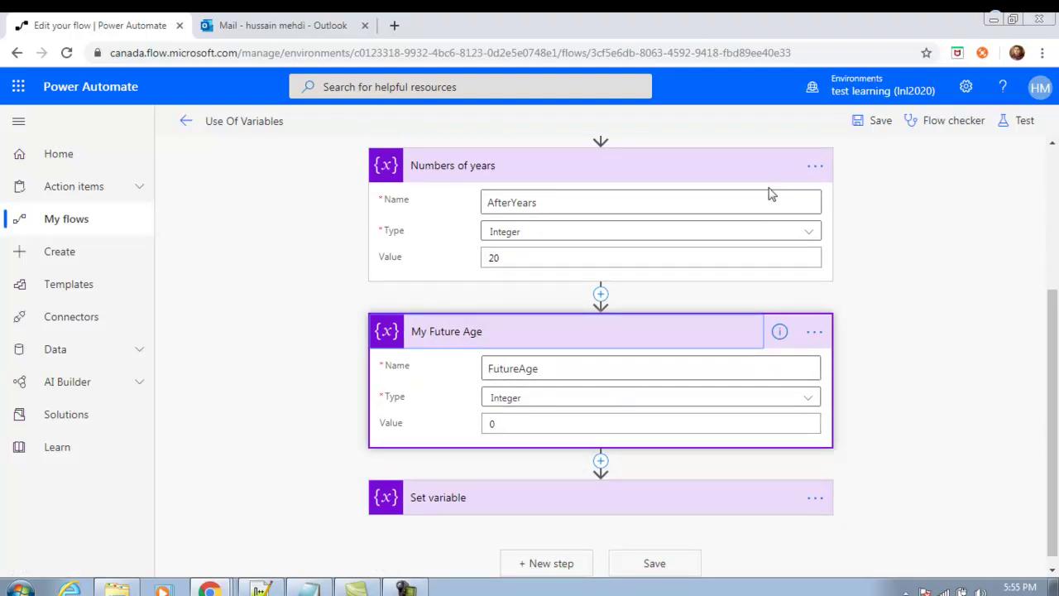
# Test the Use Of Variables flow with a manual trigger and run it.
pyautogui.click(1024, 123)
pyautogui.click(927, 158)
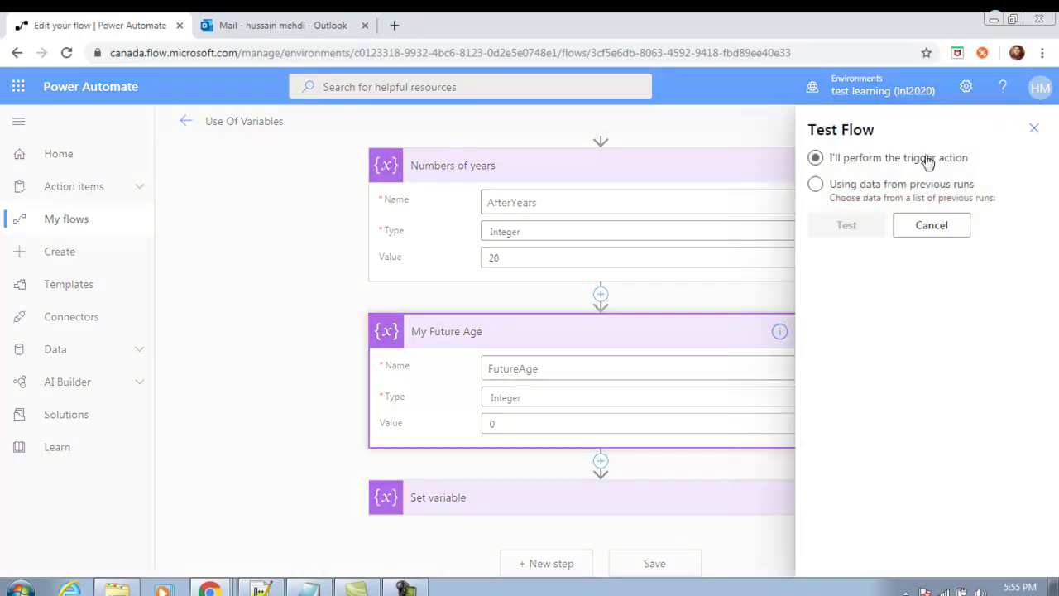
pyautogui.click(853, 232)
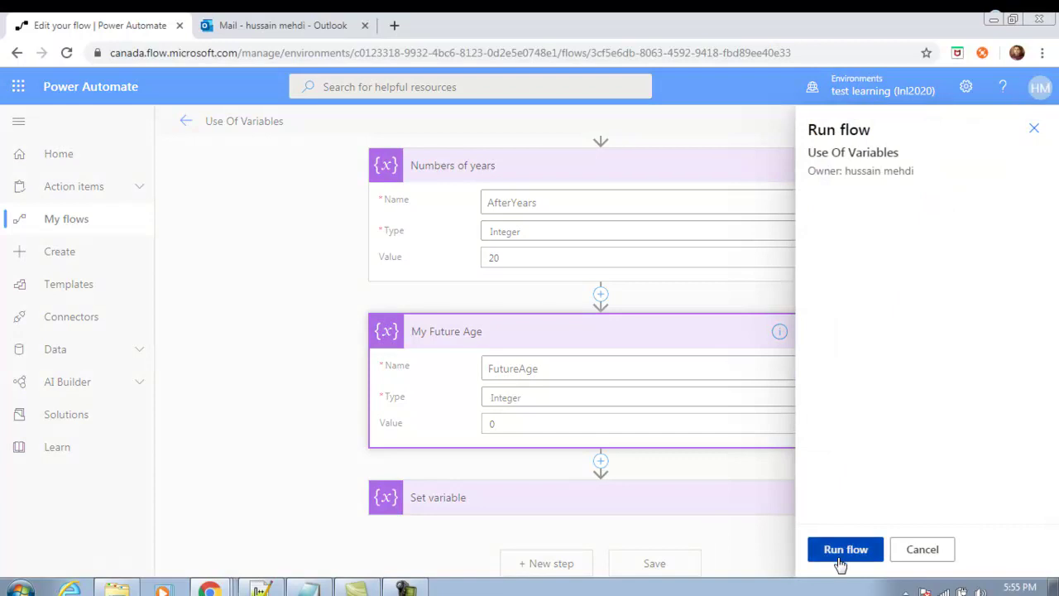
pyautogui.click(840, 559)
pyautogui.click(856, 561)
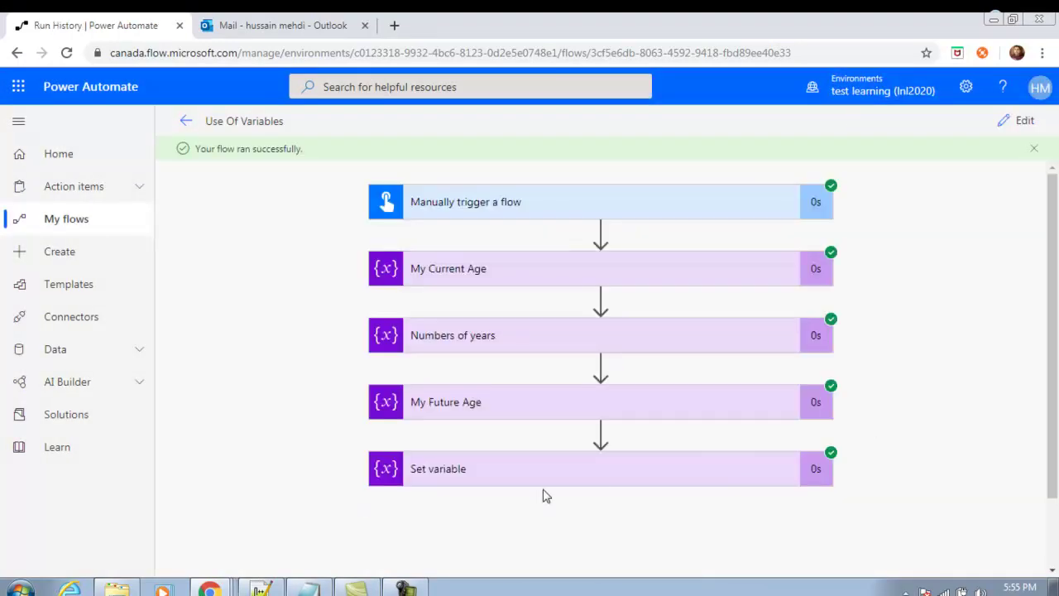
# Inspect each run step's inputs and outputs, confirming 10, 20 and a FutureAge output of 30.
pyautogui.click(493, 275)
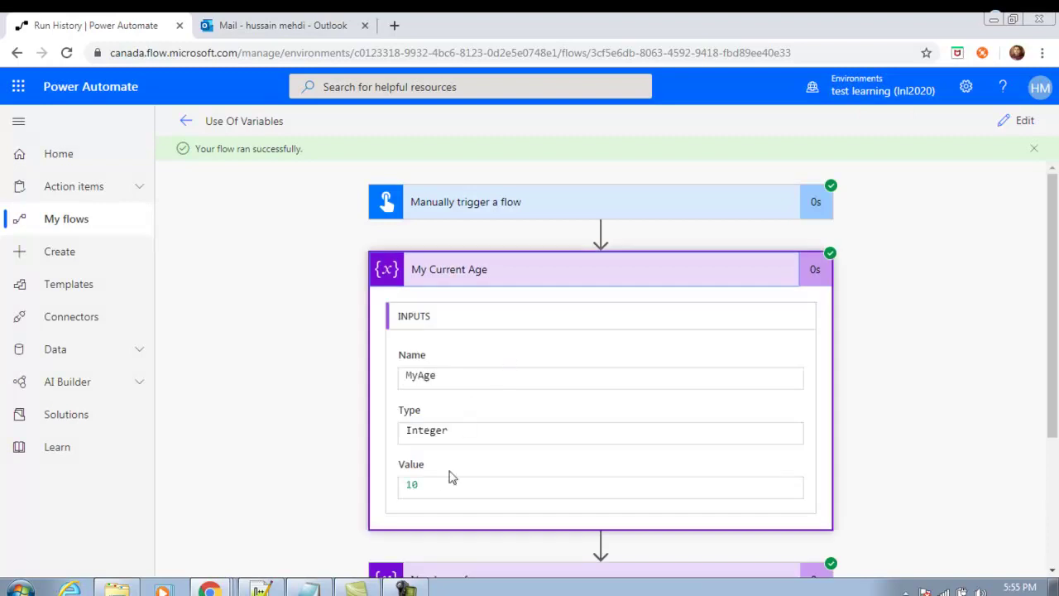
pyautogui.doubleClick(410, 485)
pyautogui.scroll(-3, 372, 409)
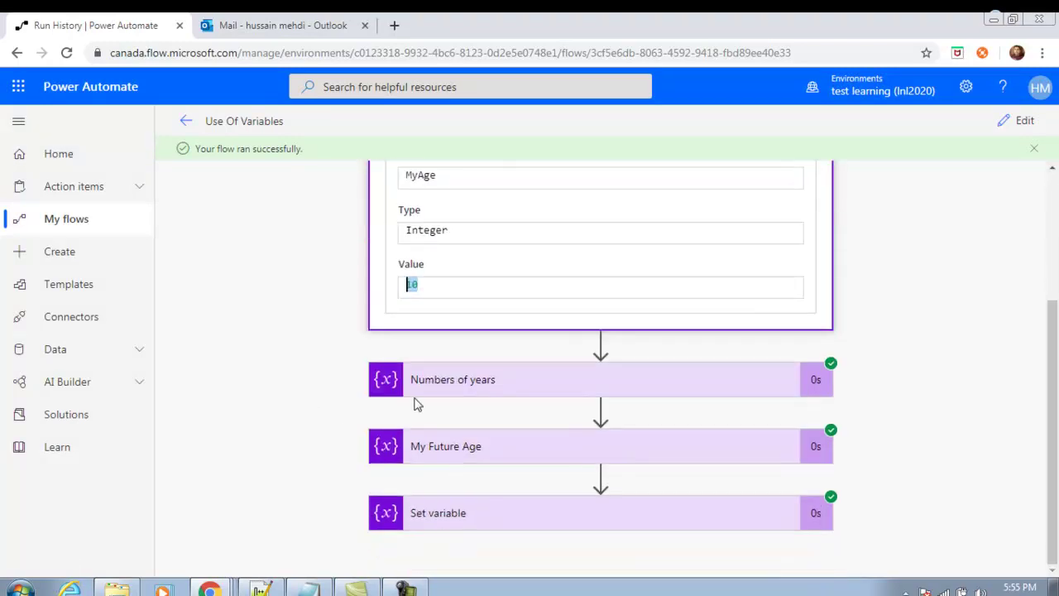
pyautogui.click(480, 383)
pyautogui.scroll(-3, 480, 393)
pyautogui.moveTo(434, 364); pyautogui.dragTo(371, 365)
pyautogui.scroll(-1, 364, 376)
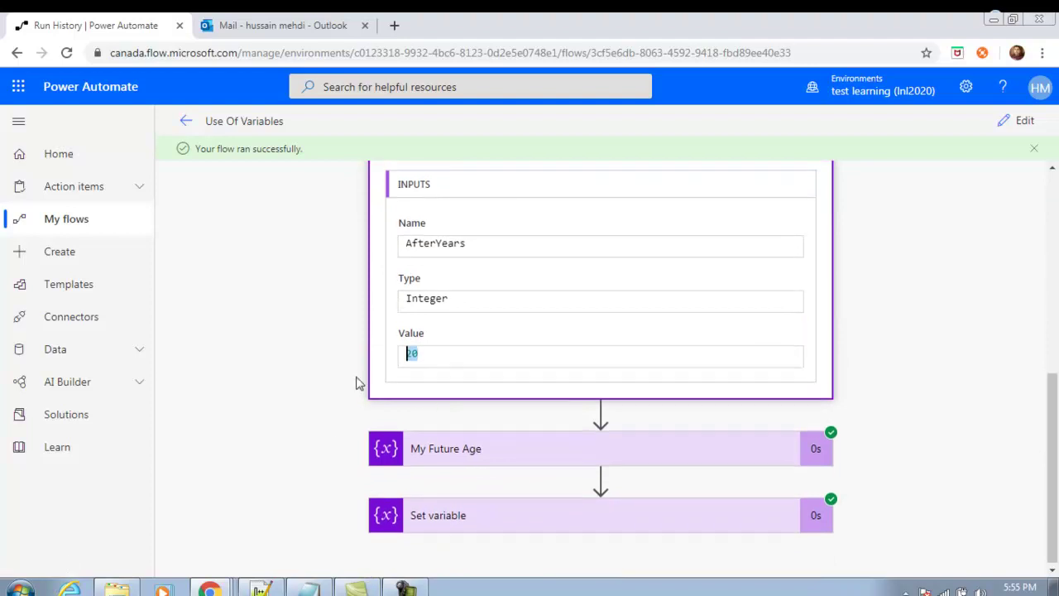
pyautogui.click(455, 513)
pyautogui.scroll(-3, 452, 515)
pyautogui.moveTo(452, 367); pyautogui.dragTo(288, 359)
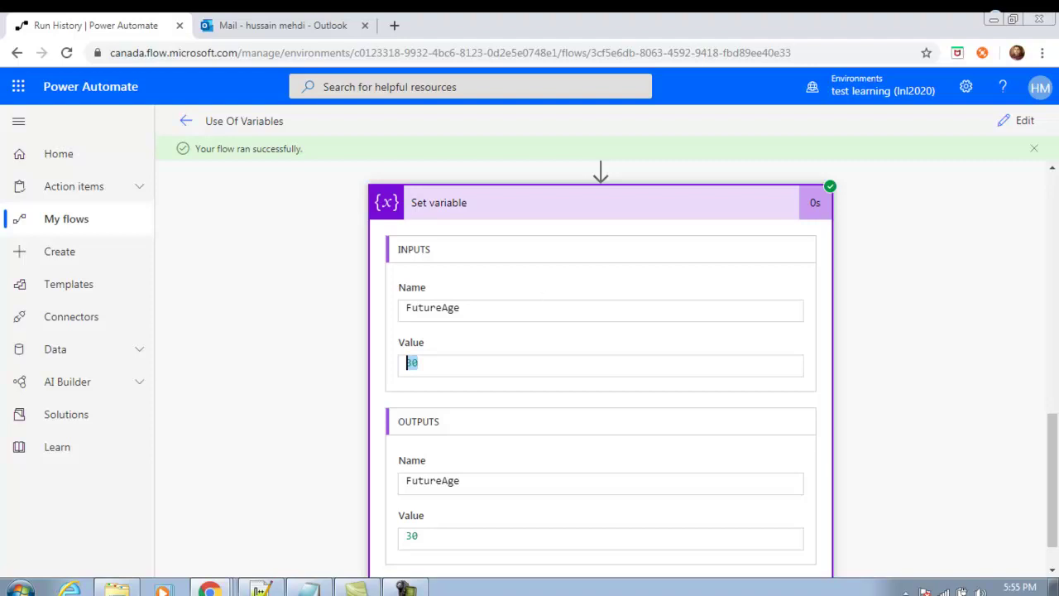
pyautogui.click(71, 229)
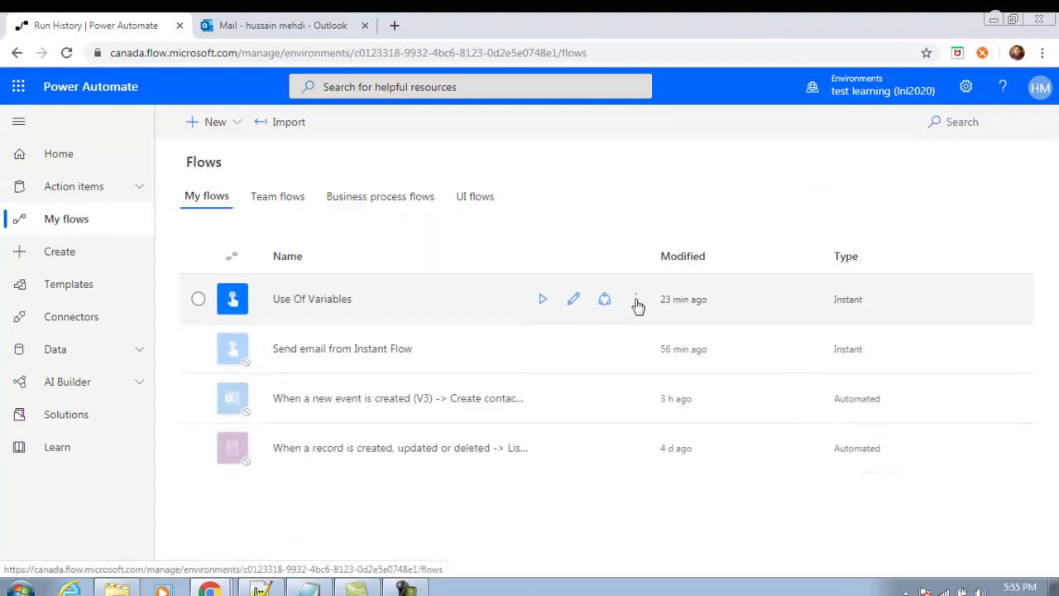
# Turn off the Use Of Variables flow and start a new instant flow from blank.
pyautogui.click(638, 303)
pyautogui.click(693, 472)
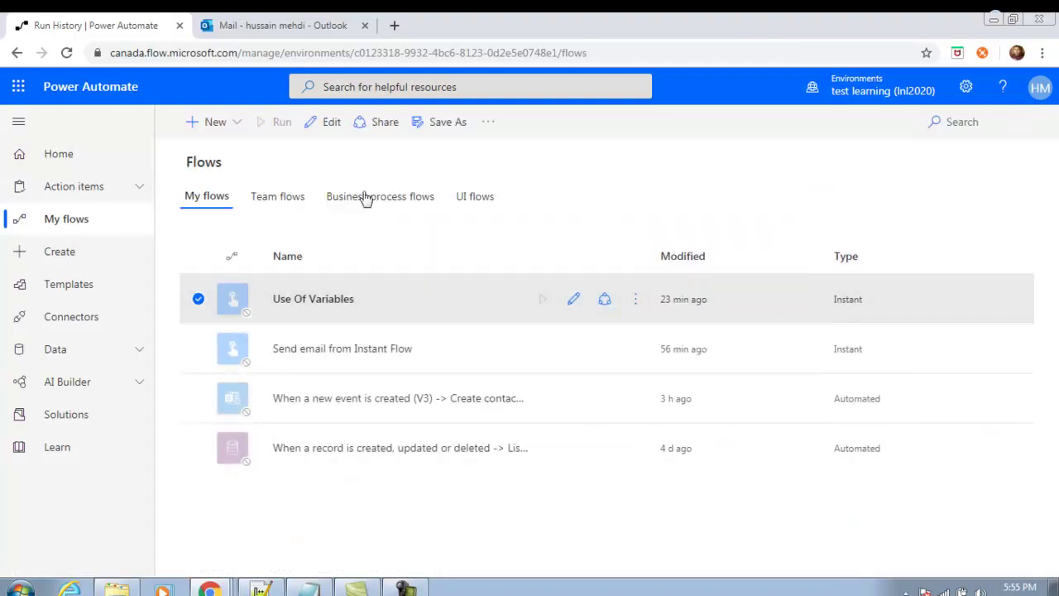
pyautogui.click(240, 122)
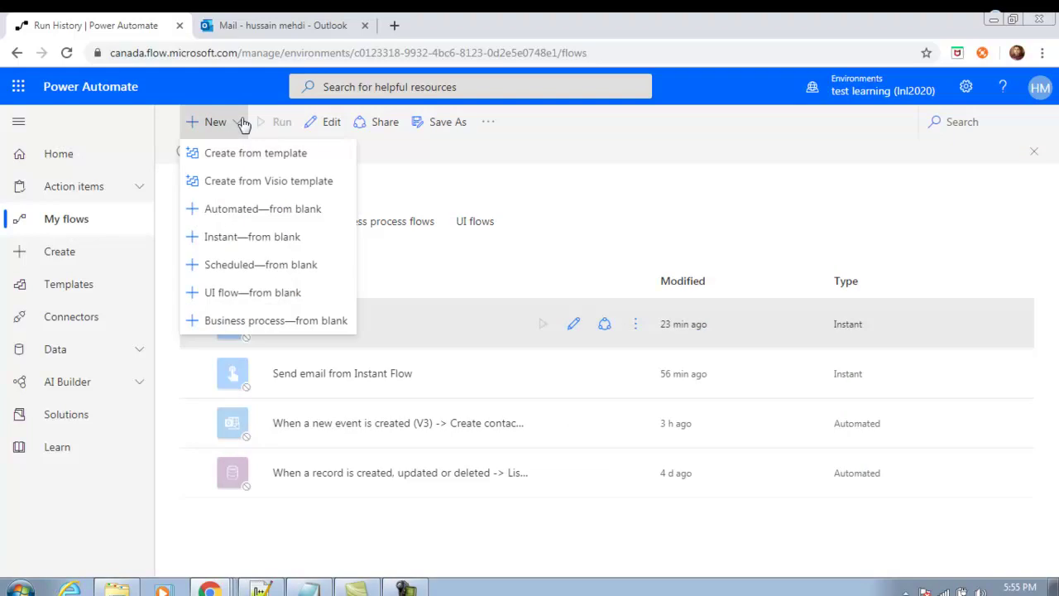
pyautogui.click(264, 240)
# Create the instant flow 'Calculate My Future Age' with the Manually trigger a flow trigger.
pyautogui.click(719, 182)
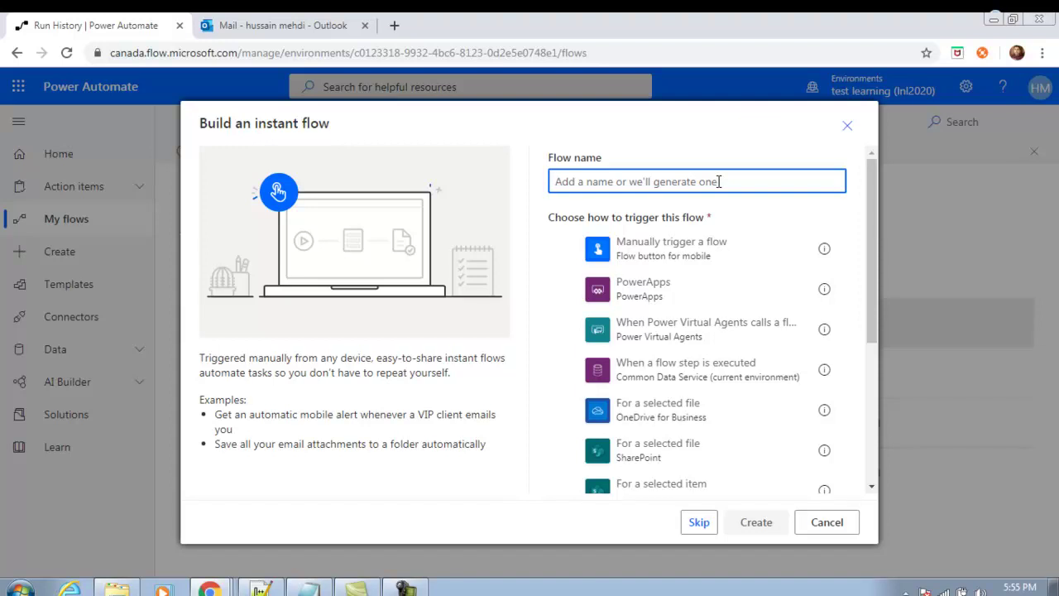
pyautogui.write('Calculate My Future Age')
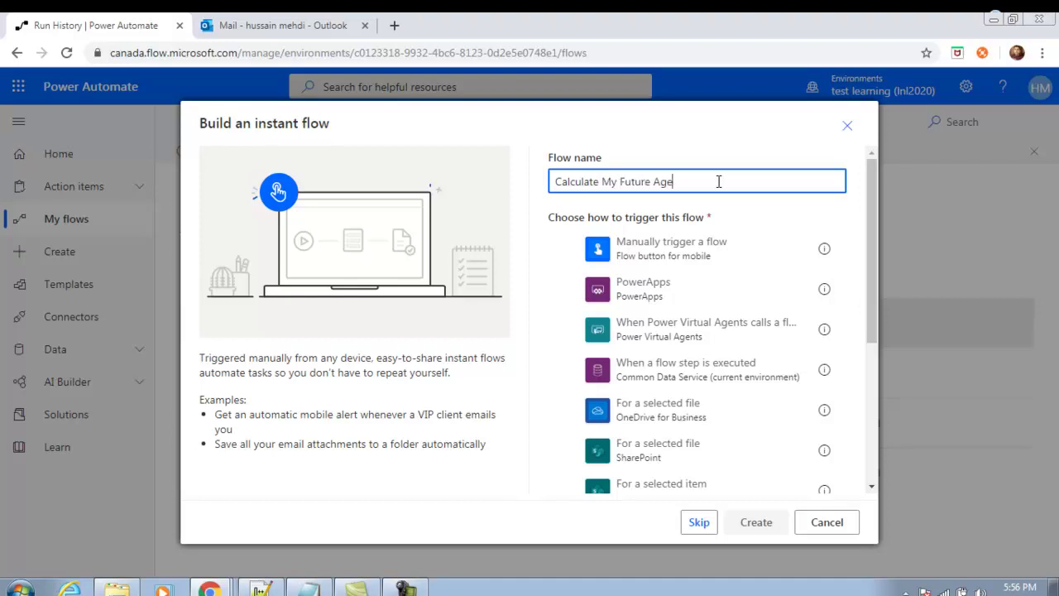
pyautogui.click(690, 255)
pyautogui.click(767, 527)
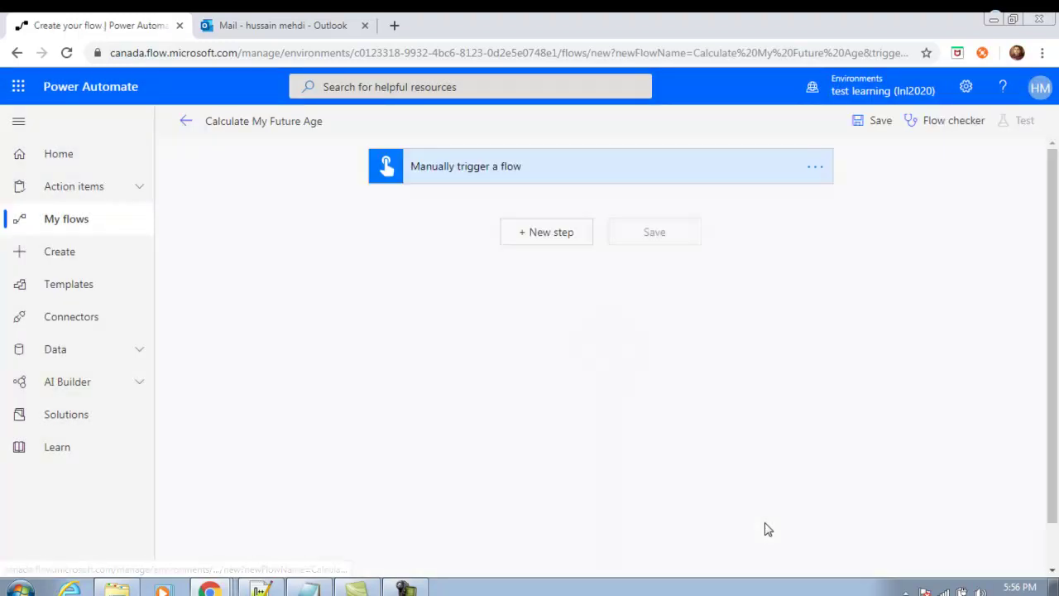
# Add a new step below the trigger and search 'variable' to list the Variable connector's actions.
pyautogui.click(566, 235)
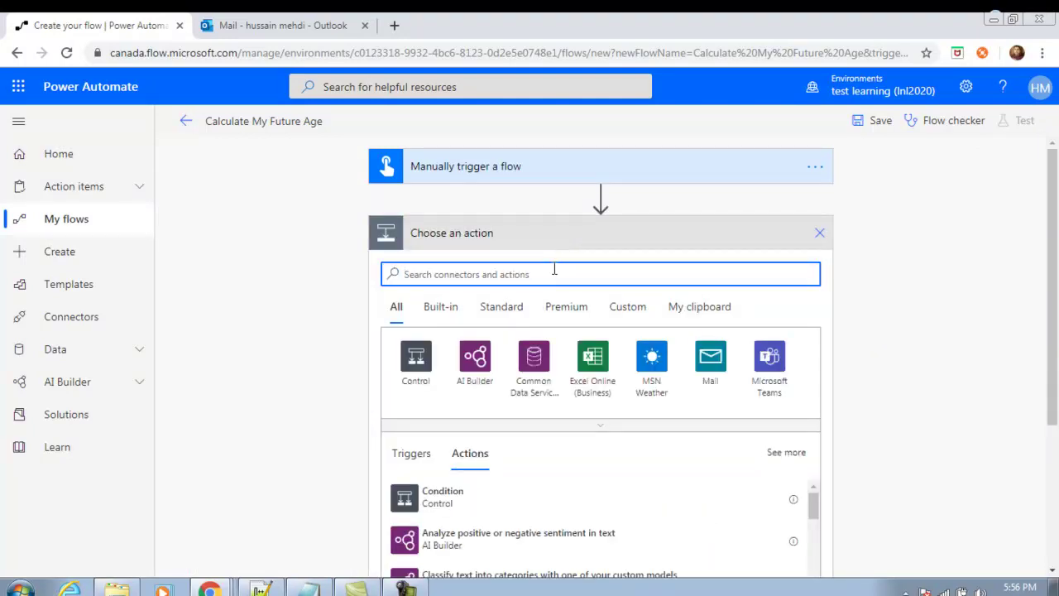
pyautogui.write('variable')
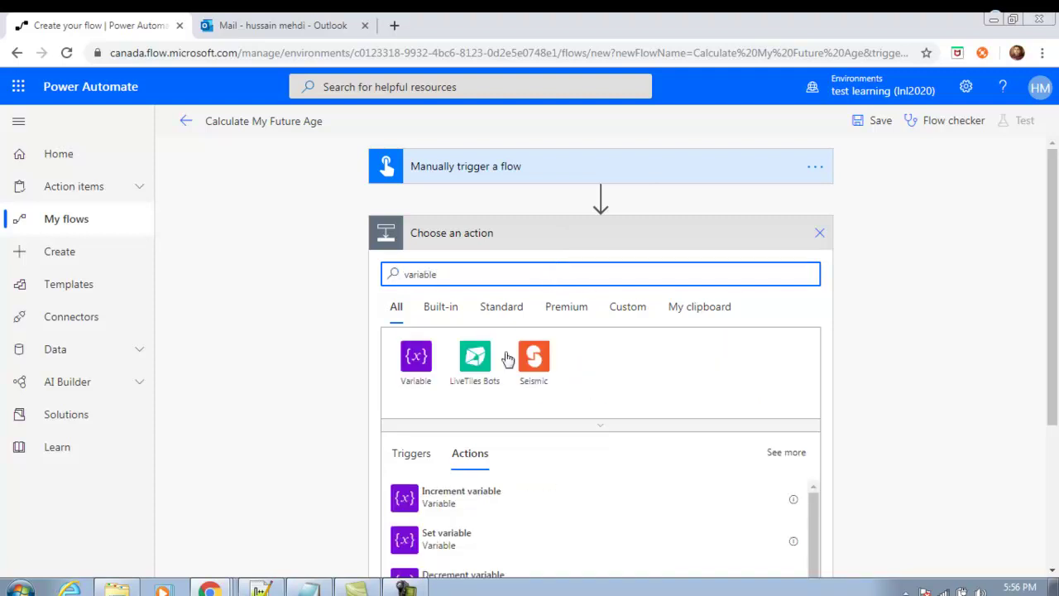
pyautogui.click(417, 358)
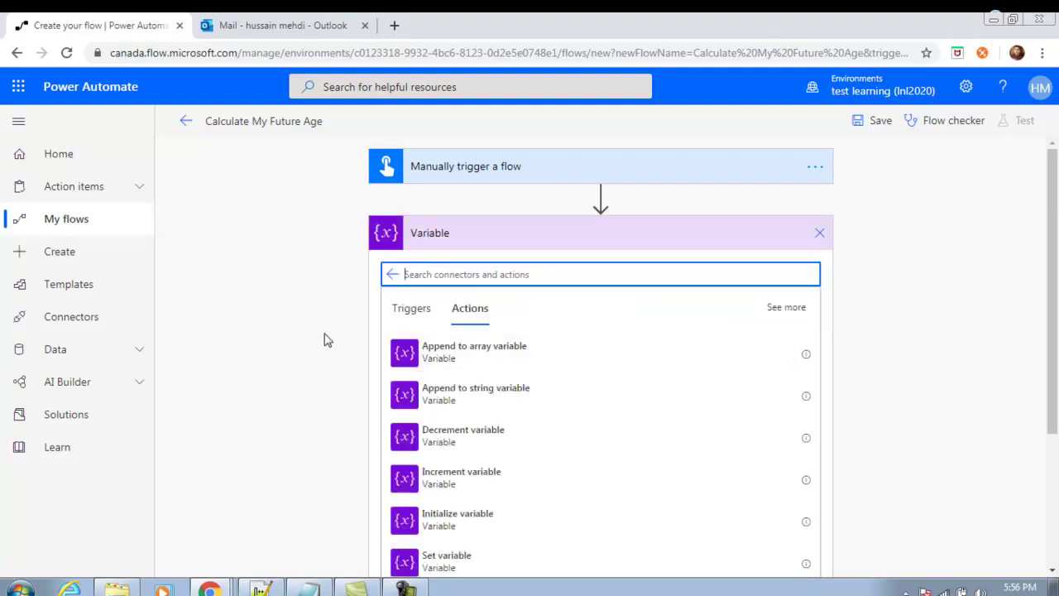
pyautogui.scroll(-1, 326, 338)
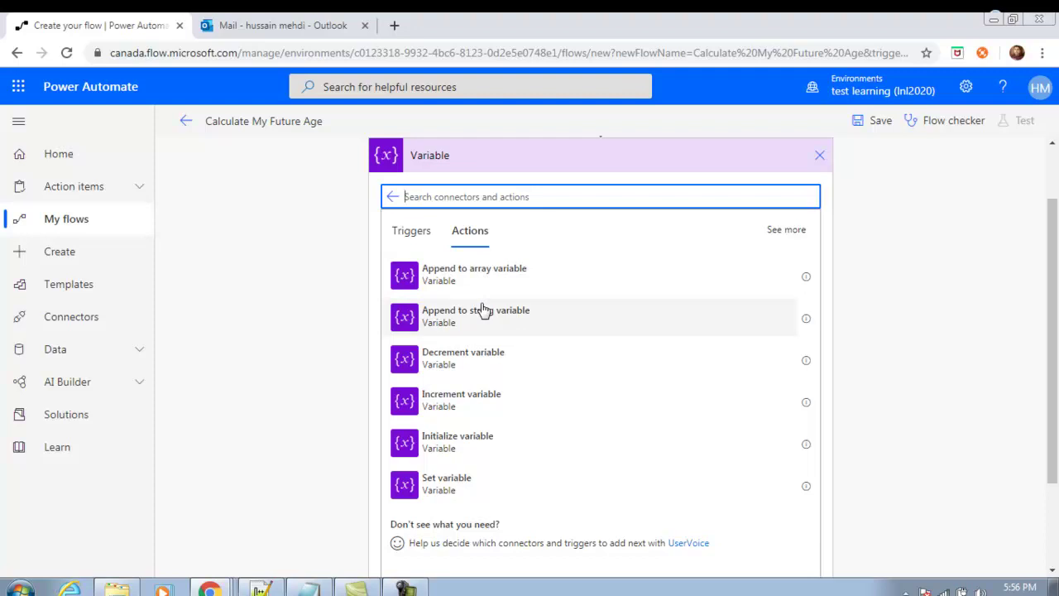
# Add an Increment variable step, then delete it so only the manual trigger remains.
pyautogui.click(456, 408)
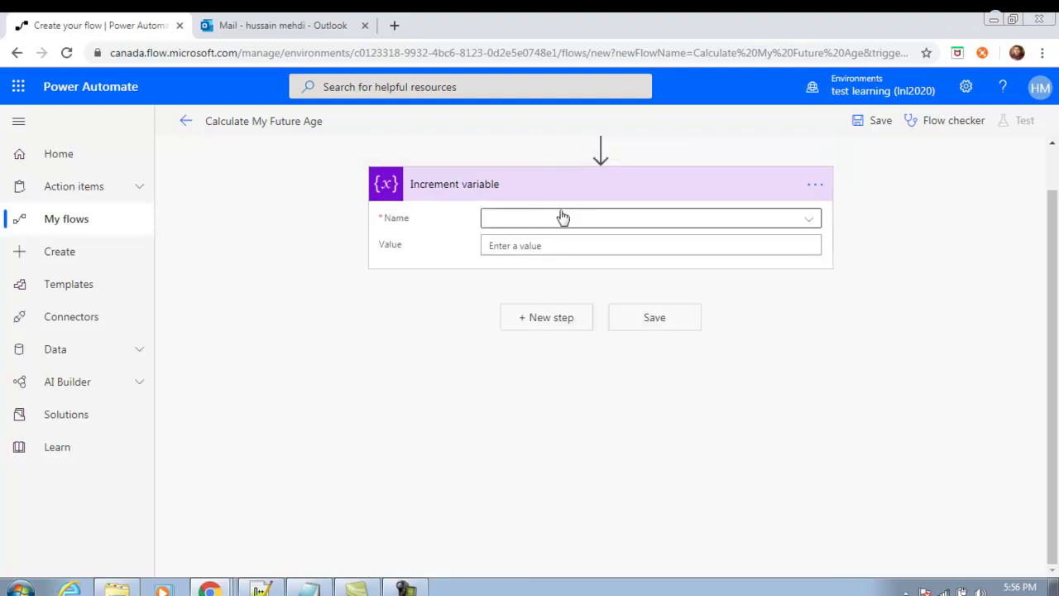
pyautogui.click(662, 225)
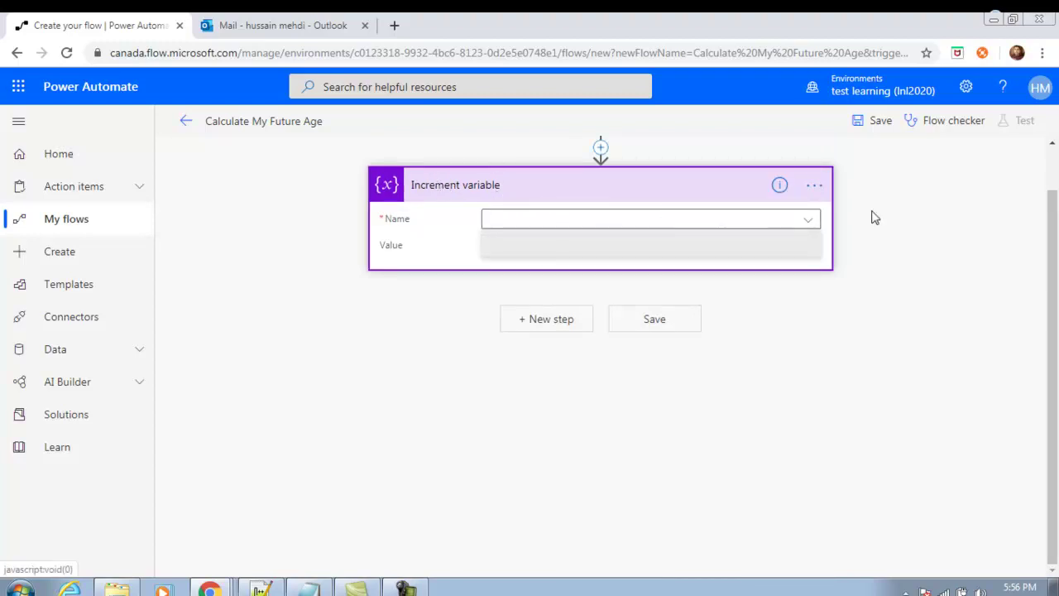
pyautogui.click(816, 187)
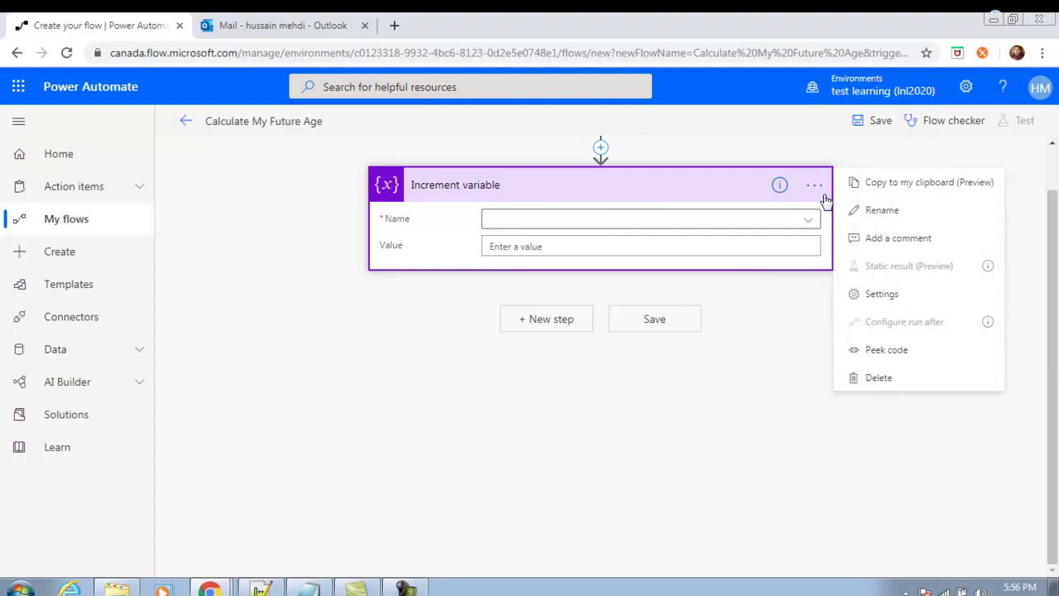
pyautogui.click(879, 377)
pyautogui.click(541, 358)
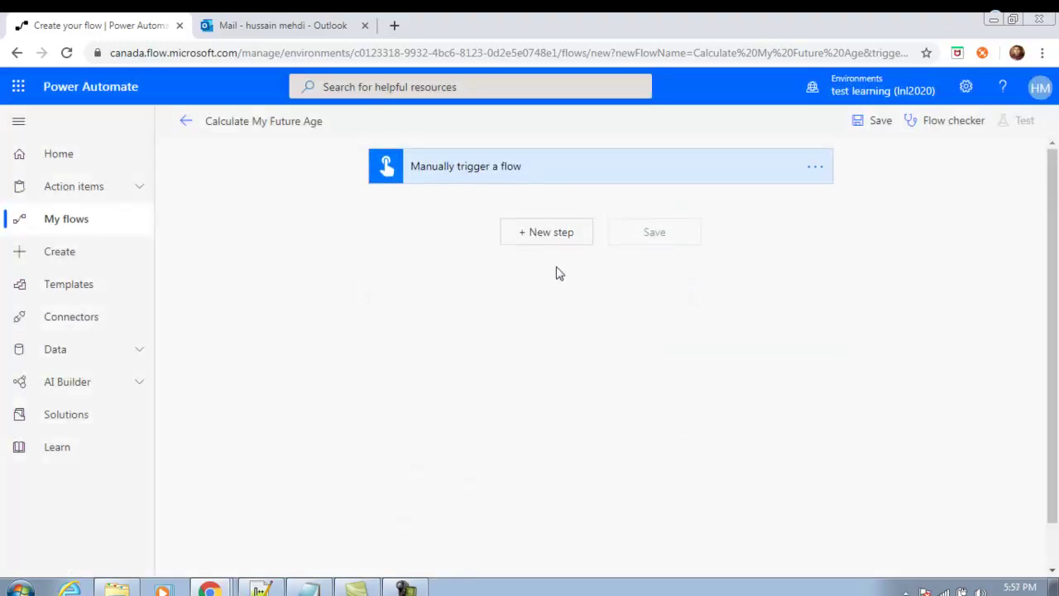
pyautogui.click(561, 239)
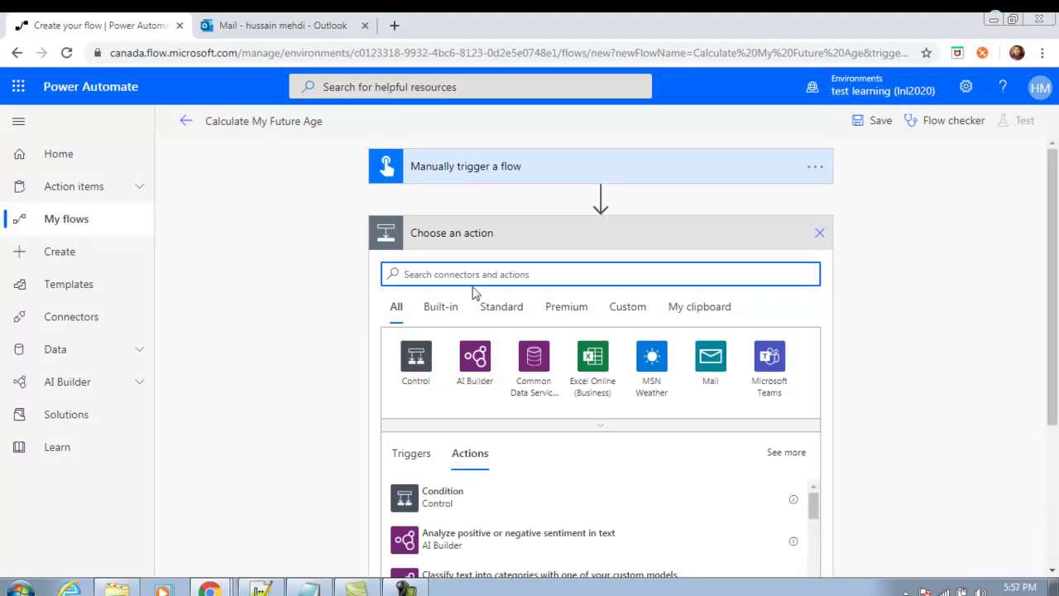
# Add an Initialize variable step for MyCurrentAge as an Integer with value 8.
pyautogui.write('variable')
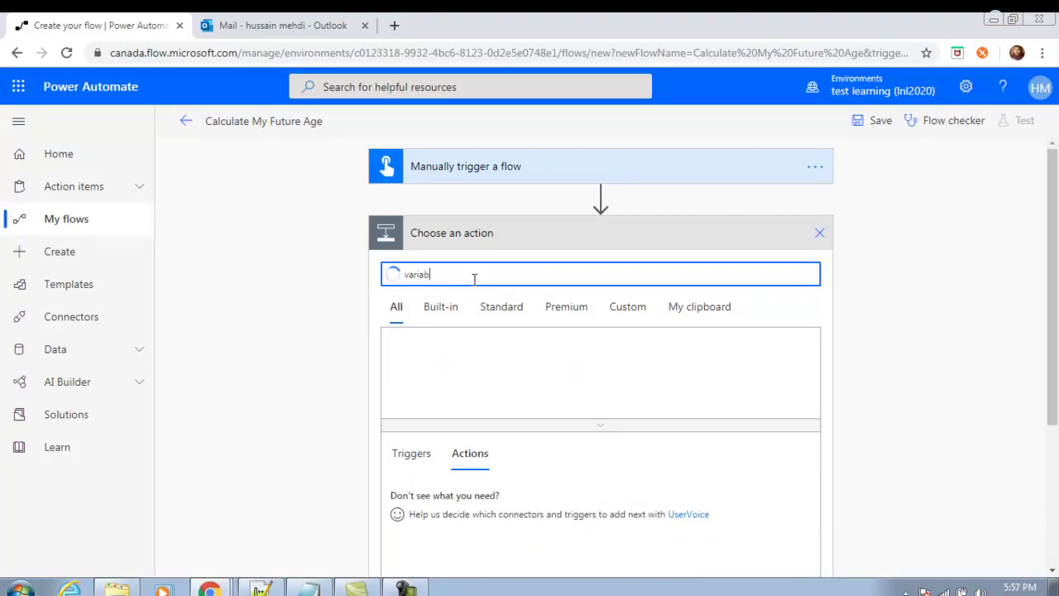
pyautogui.click(408, 356)
pyautogui.scroll(-2, 350, 403)
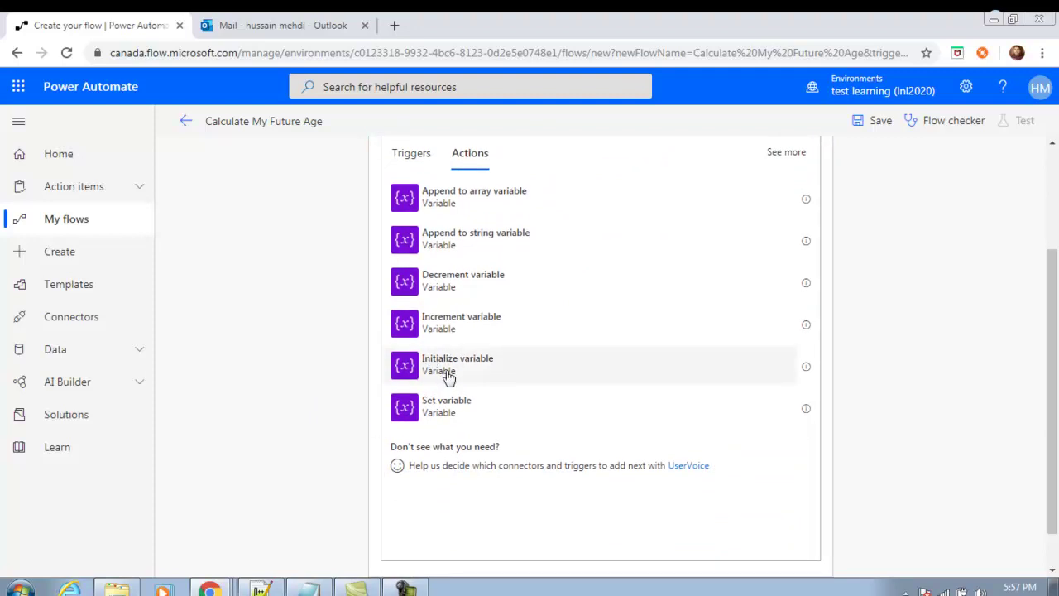
pyautogui.click(447, 375)
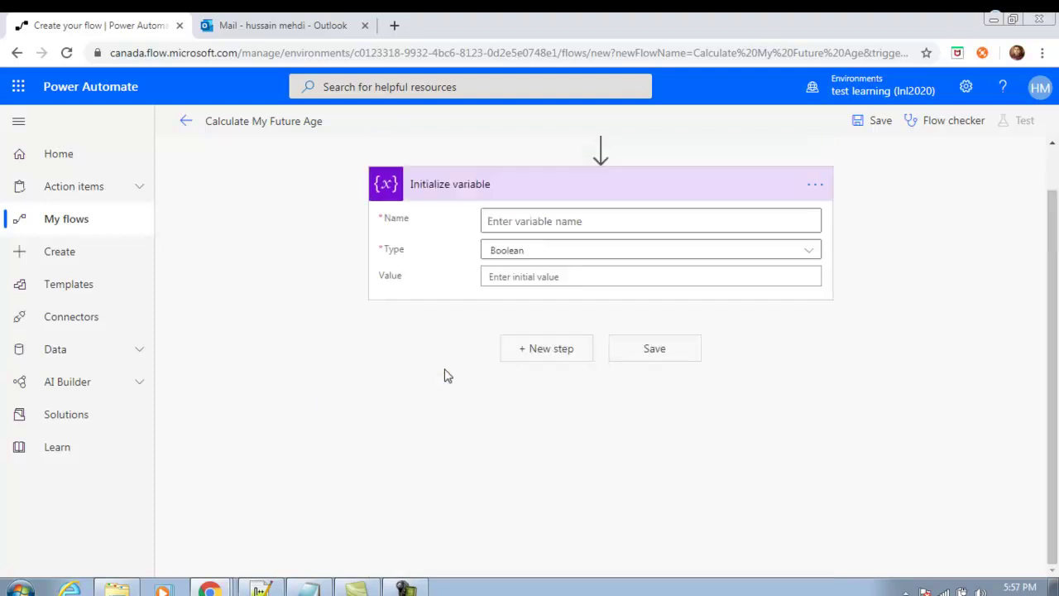
pyautogui.click(581, 218)
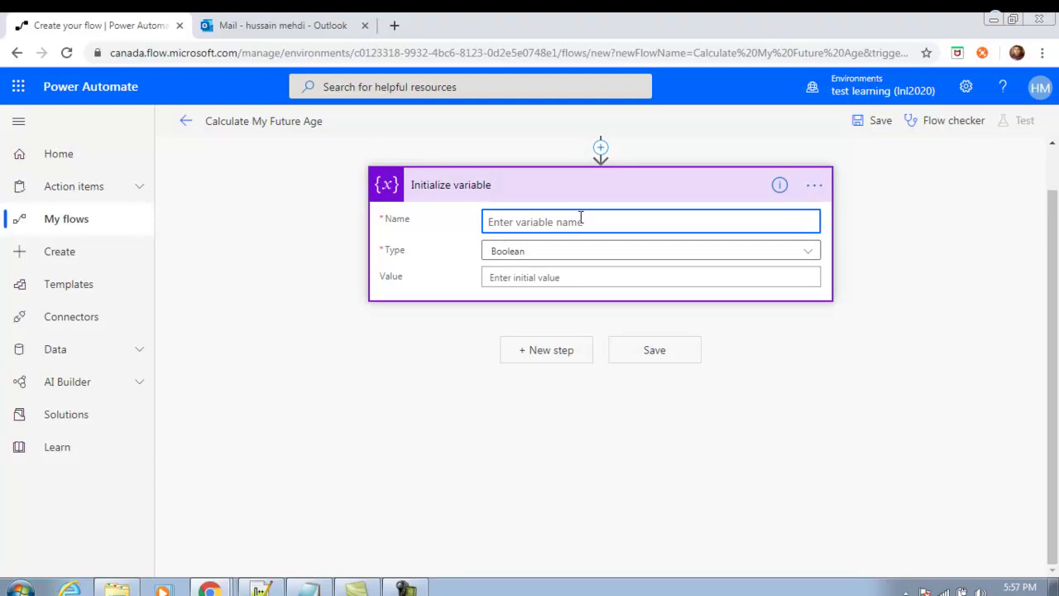
pyautogui.write('MyCurrentAge')
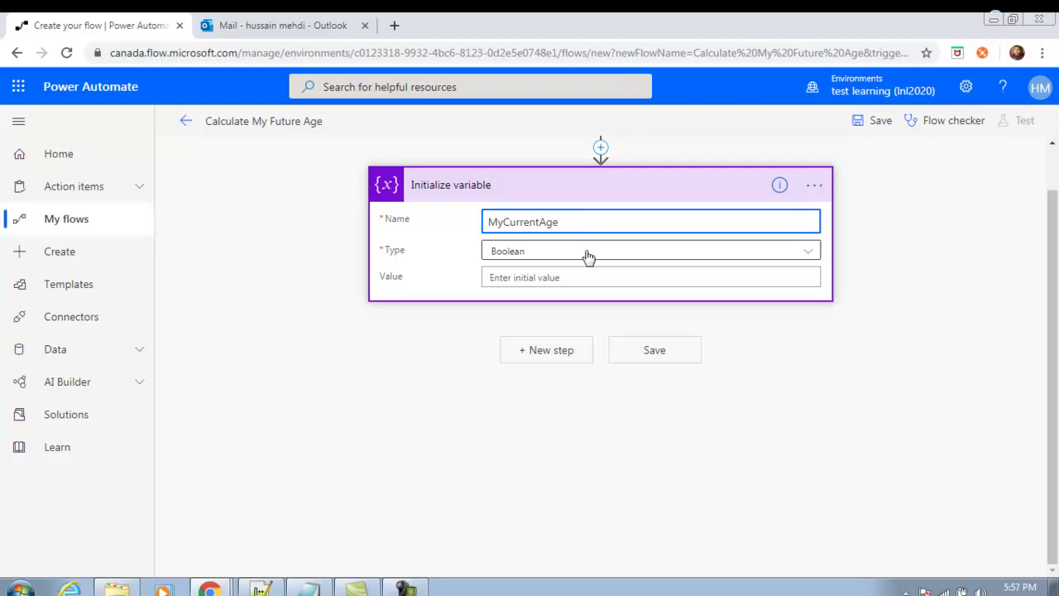
pyautogui.click(522, 252)
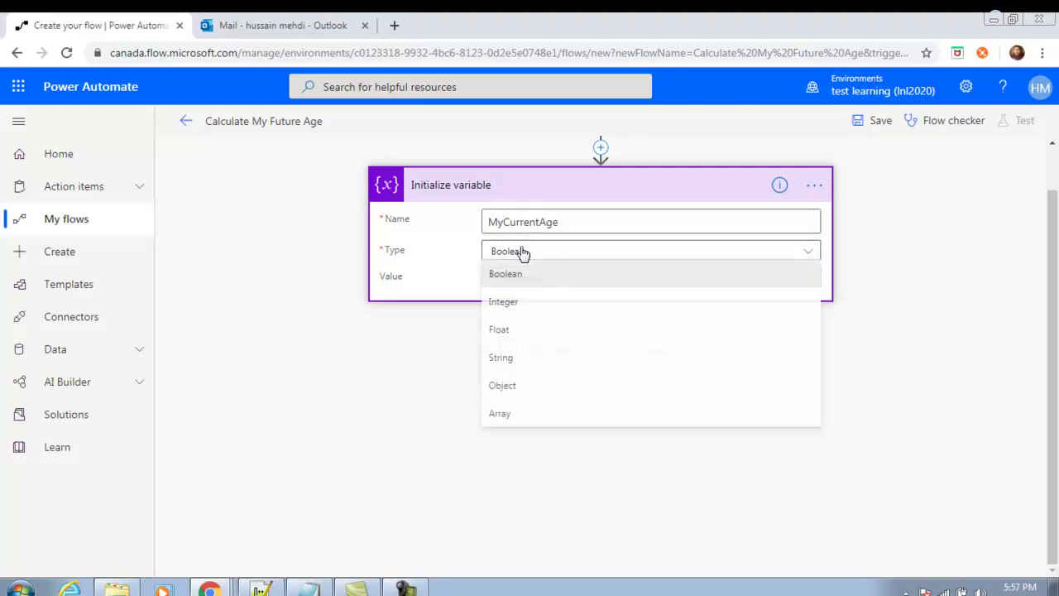
pyautogui.click(512, 302)
pyautogui.click(518, 277)
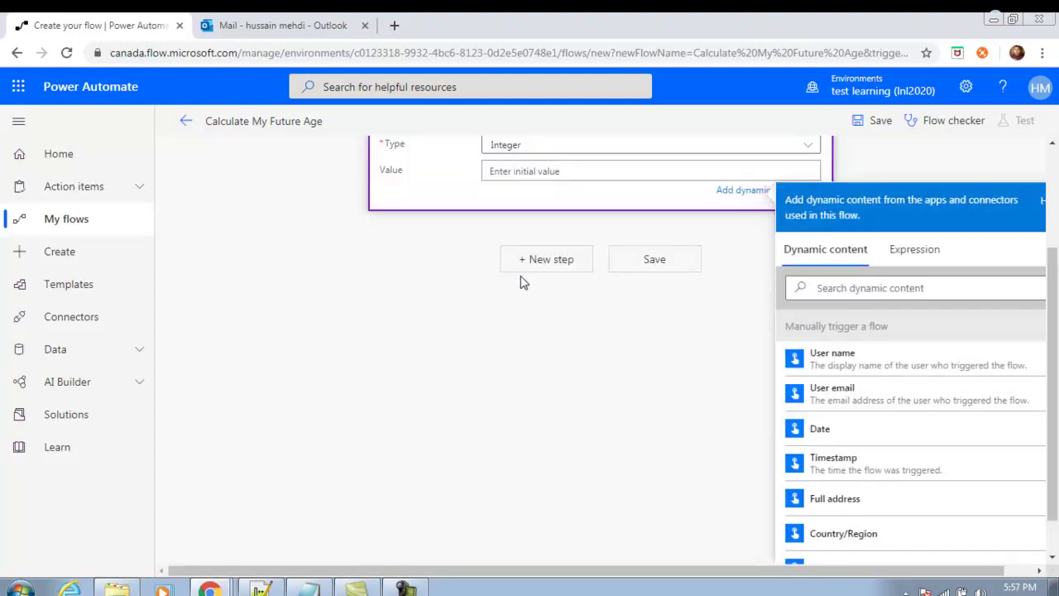
pyautogui.scroll(2, 522, 282)
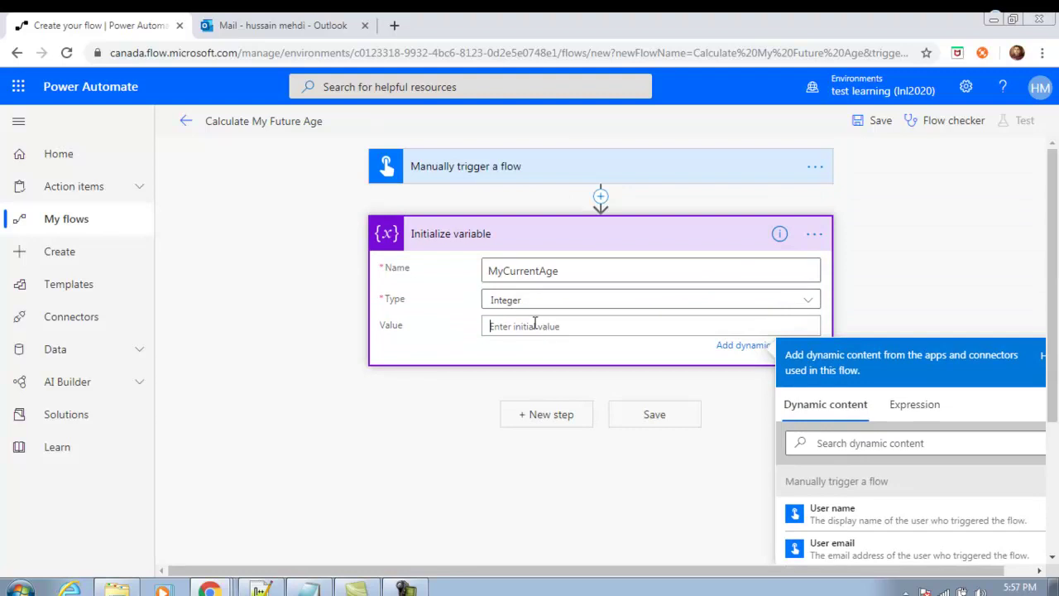
pyautogui.write('8')
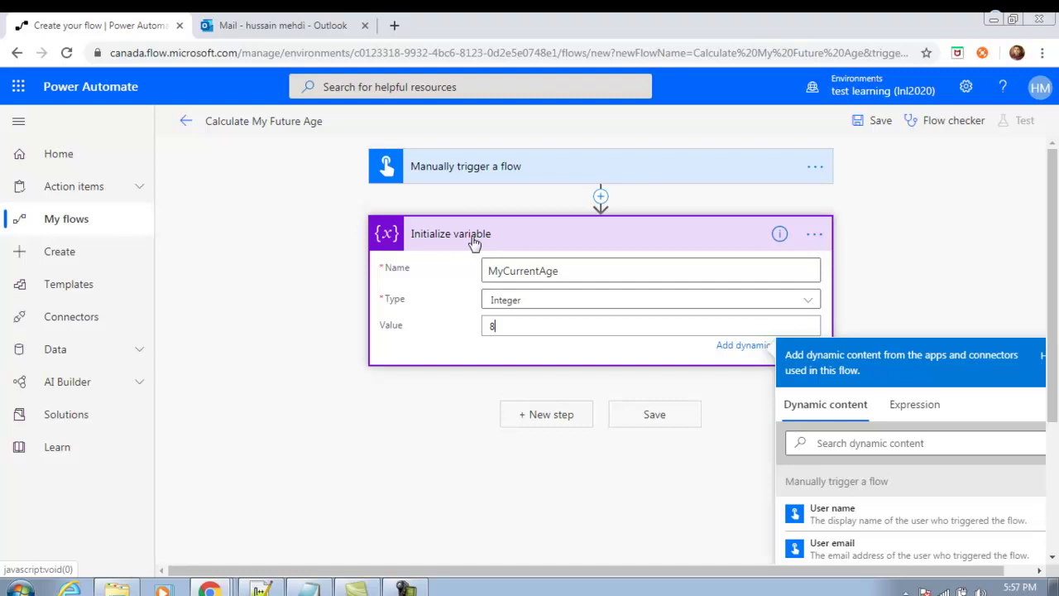
# Rename the step to 'Here is my current age' and collapse it.
pyautogui.moveTo(485, 270); pyautogui.dragTo(593, 272)
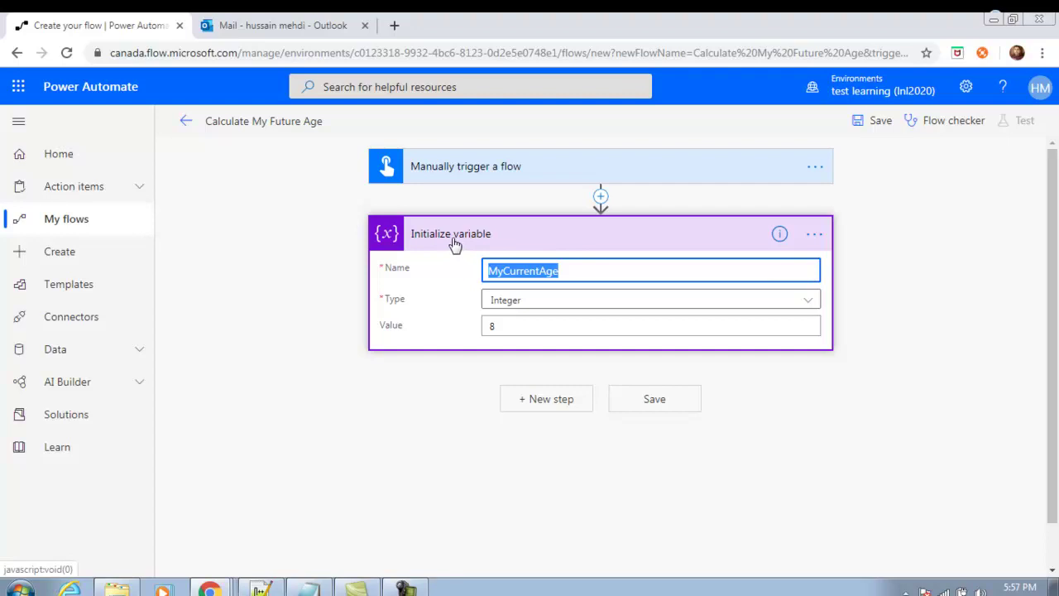
pyautogui.click(815, 235)
pyautogui.click(882, 260)
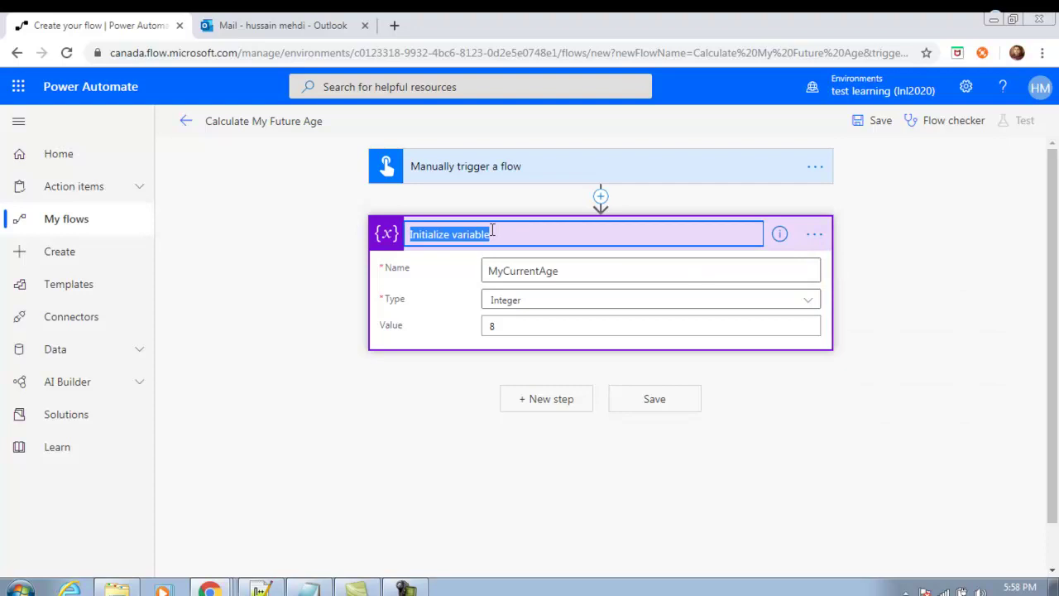
pyautogui.write('Here is my current age')
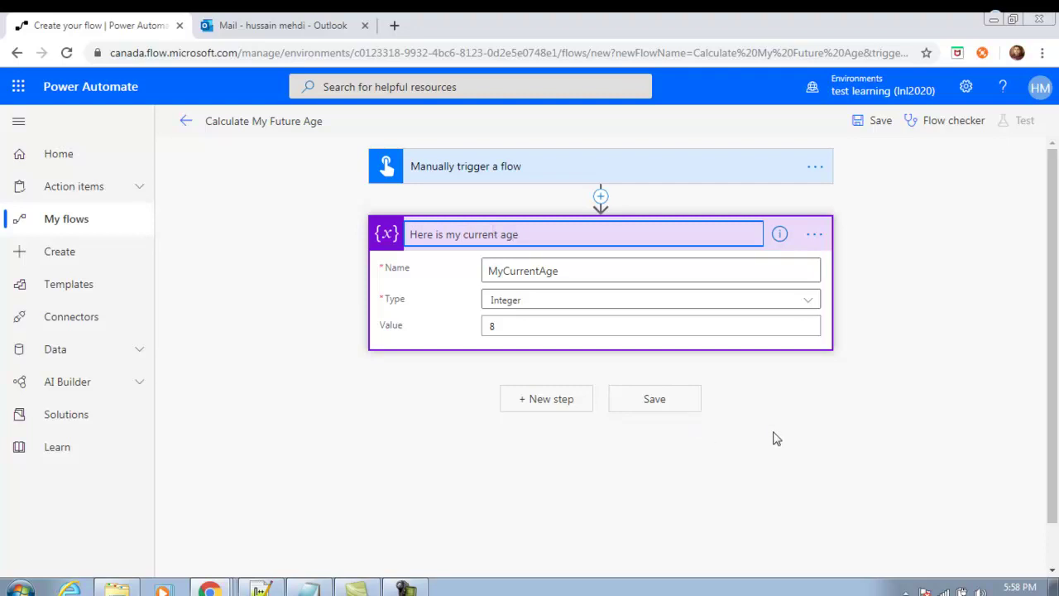
pyautogui.click(552, 400)
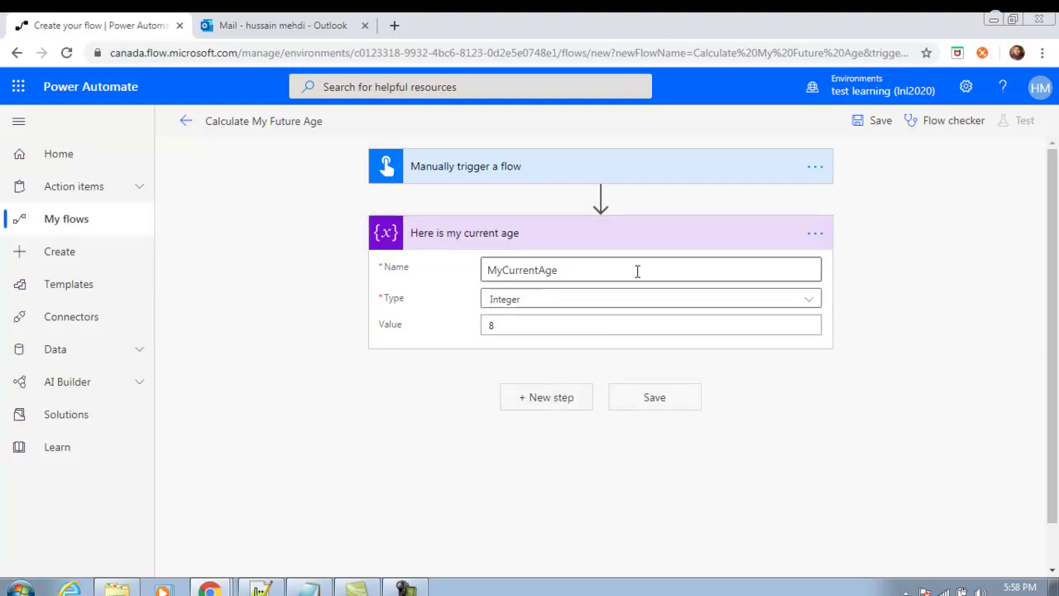
pyautogui.click(654, 245)
# Add a second Initialize variable step for NumbersOfYears as an Integer with value 20.
pyautogui.click(540, 302)
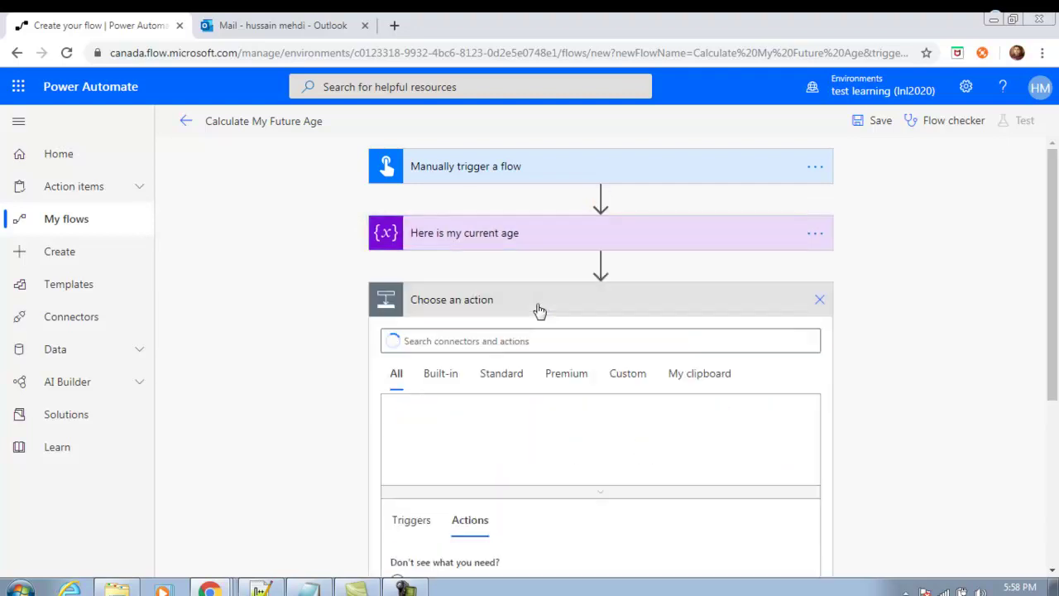
pyautogui.write('vari')
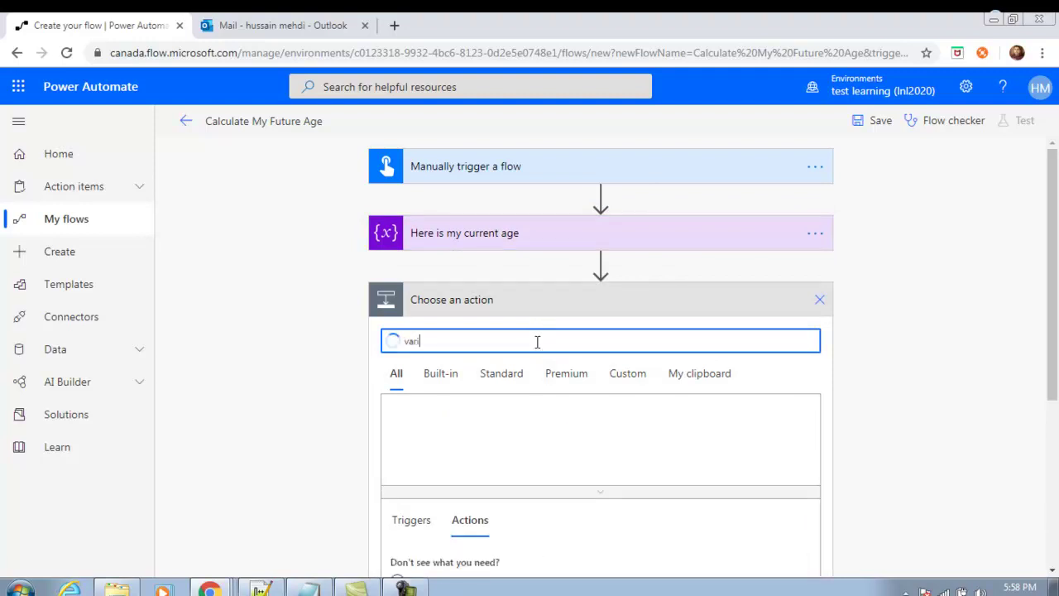
pyautogui.click(417, 426)
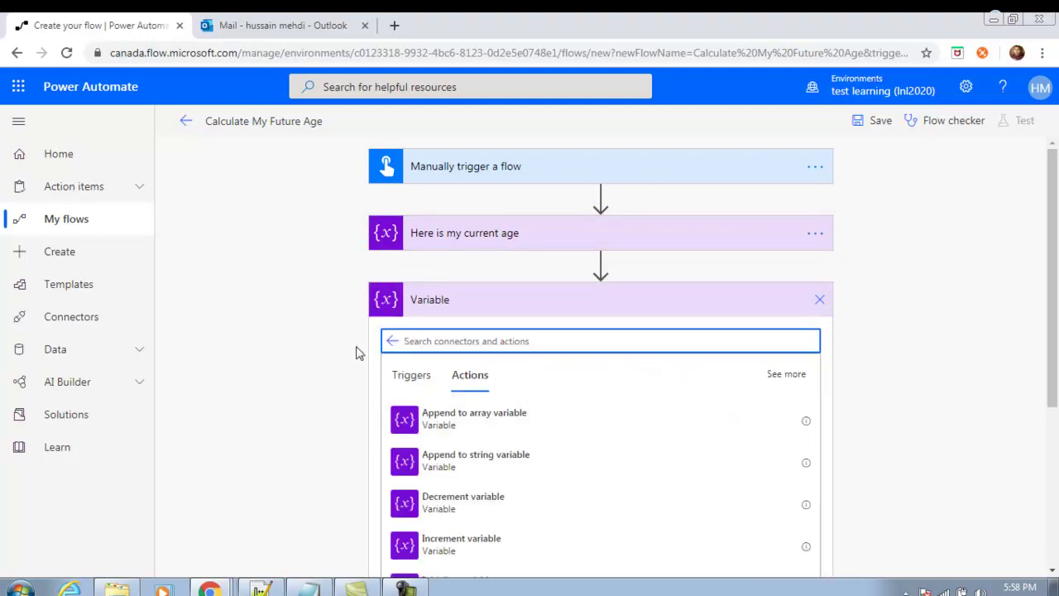
pyautogui.scroll(-2, 366, 367)
pyautogui.click(452, 439)
pyautogui.click(557, 288)
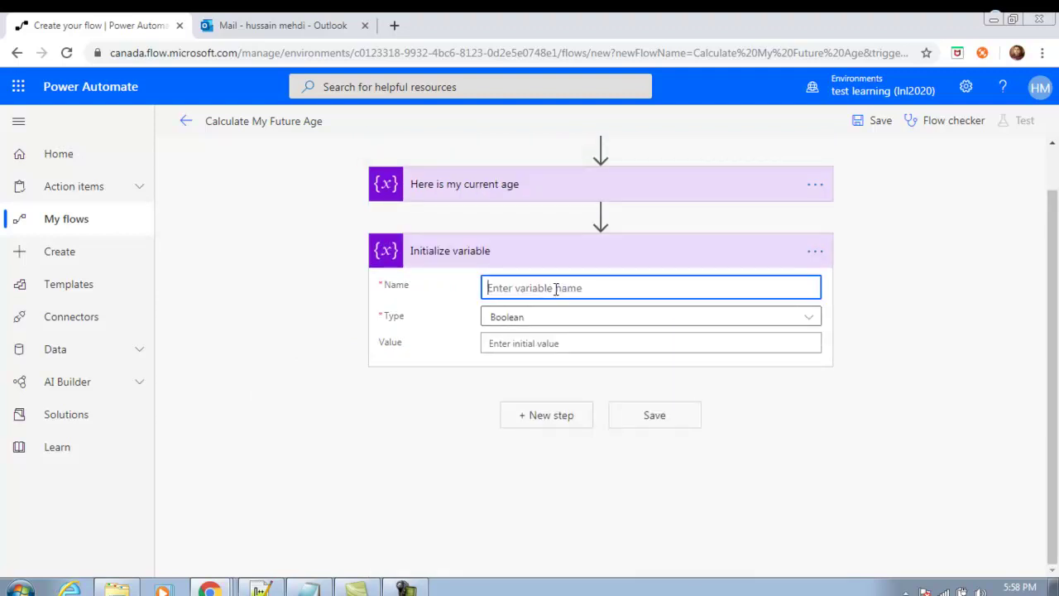
pyautogui.write('NumbersOfYears')
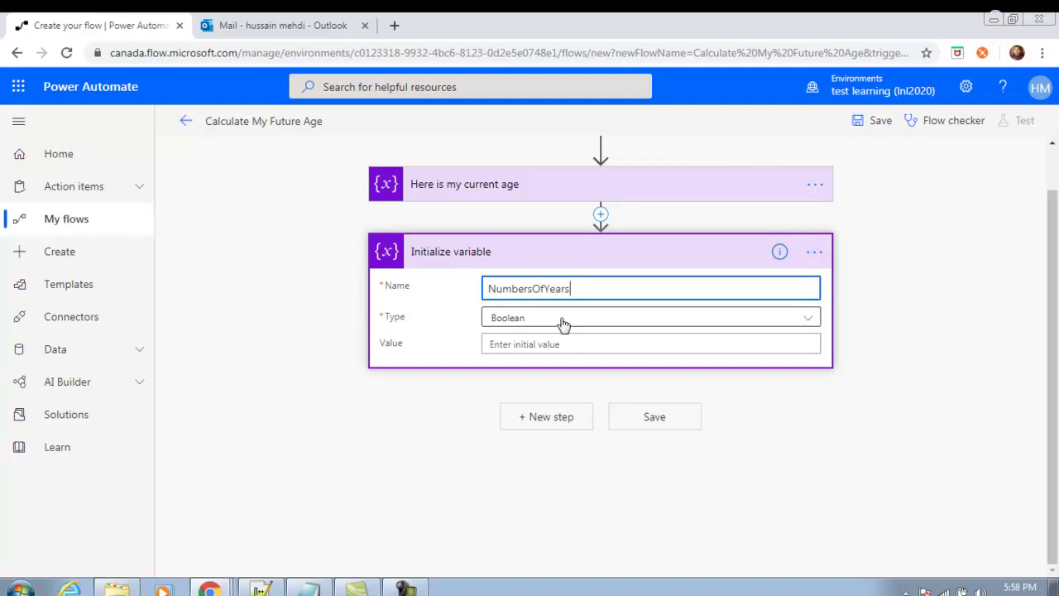
pyautogui.click(562, 320)
pyautogui.click(505, 370)
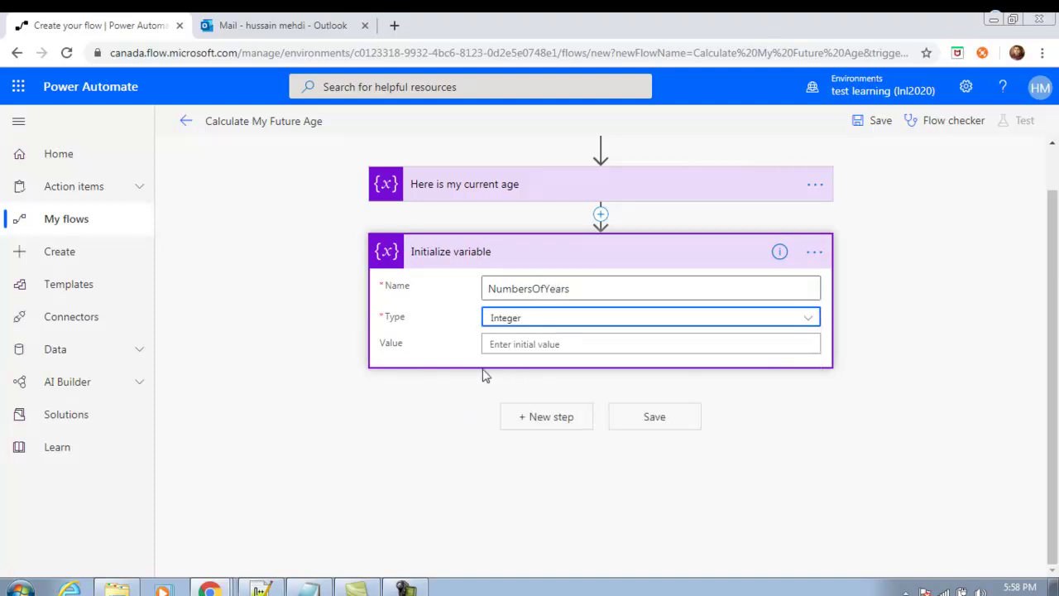
pyautogui.click(549, 342)
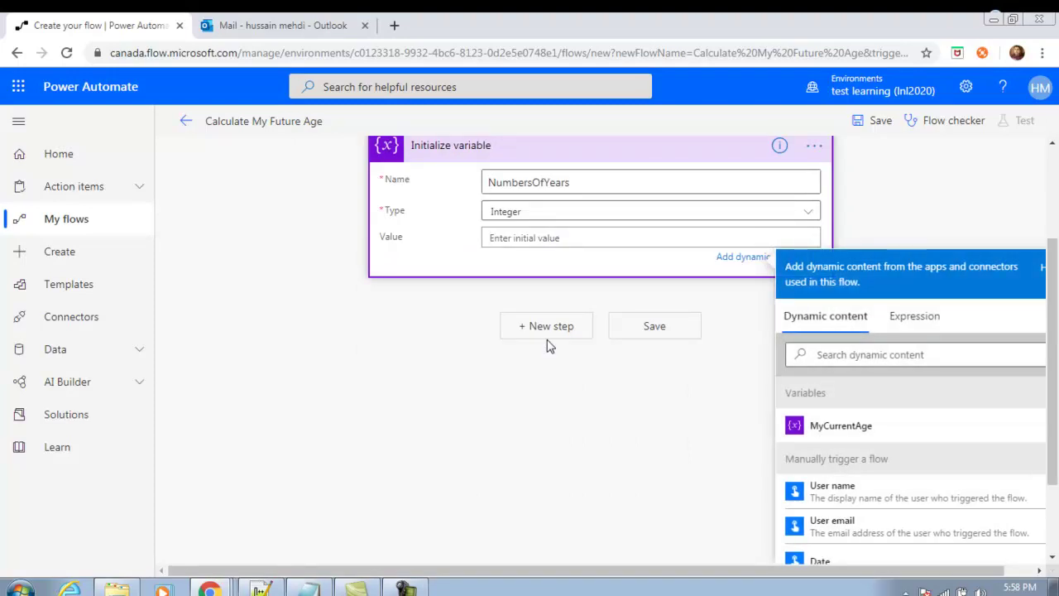
pyautogui.write('20')
# Rename the step to 'Future Age after numbers of years' and collapse it.
pyautogui.scroll(2, 547, 346)
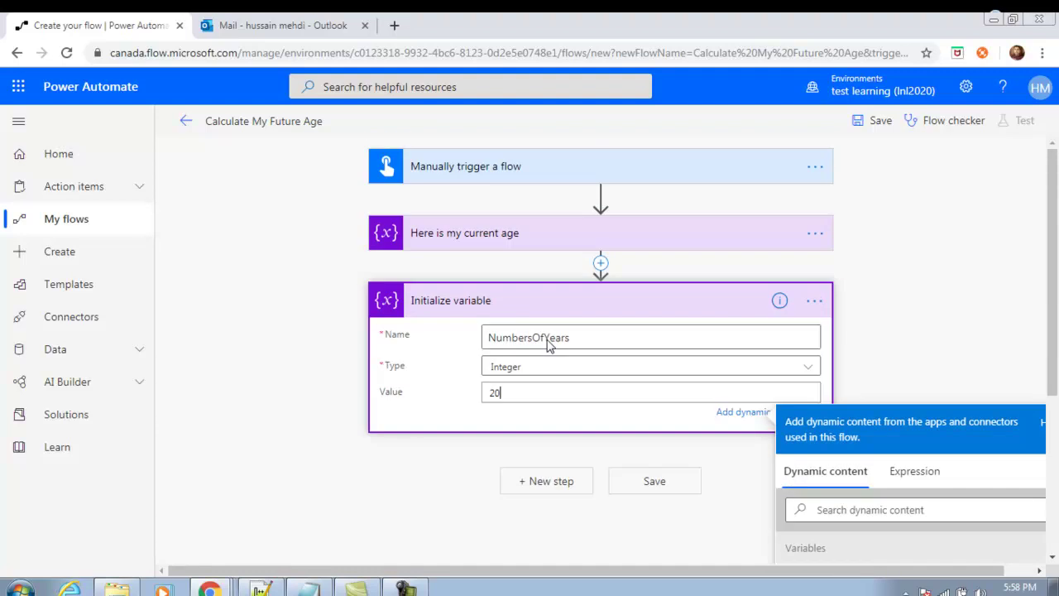
pyautogui.click(811, 303)
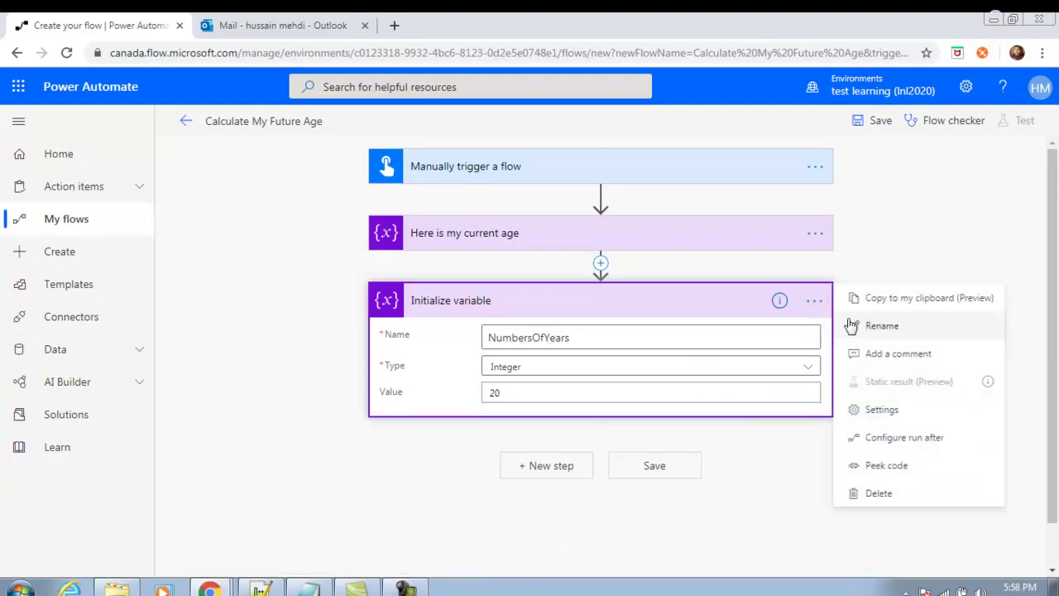
pyautogui.click(896, 333)
pyautogui.write('N')
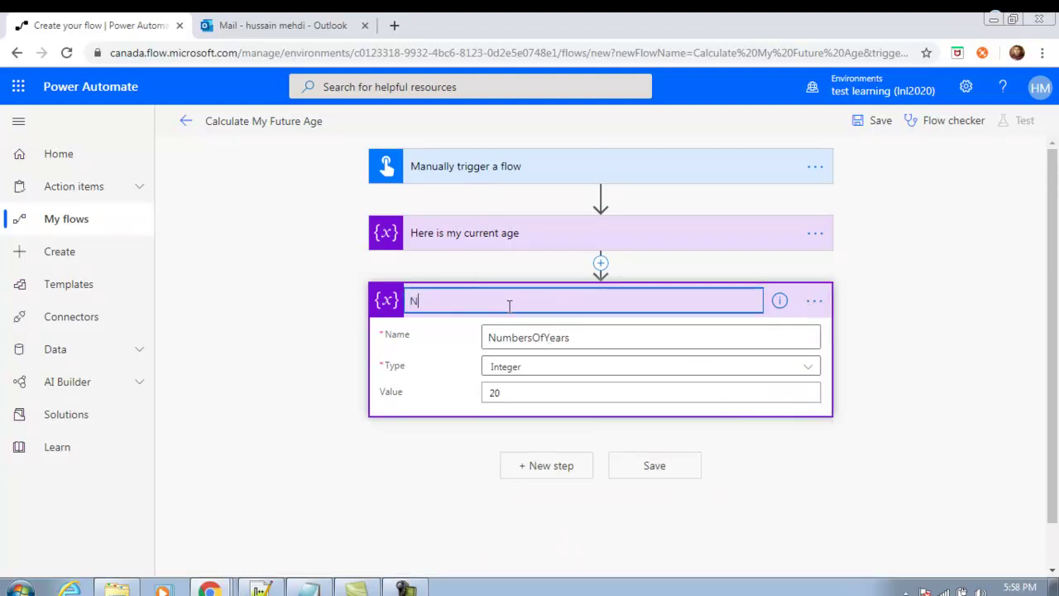
pyautogui.write('Future Age')
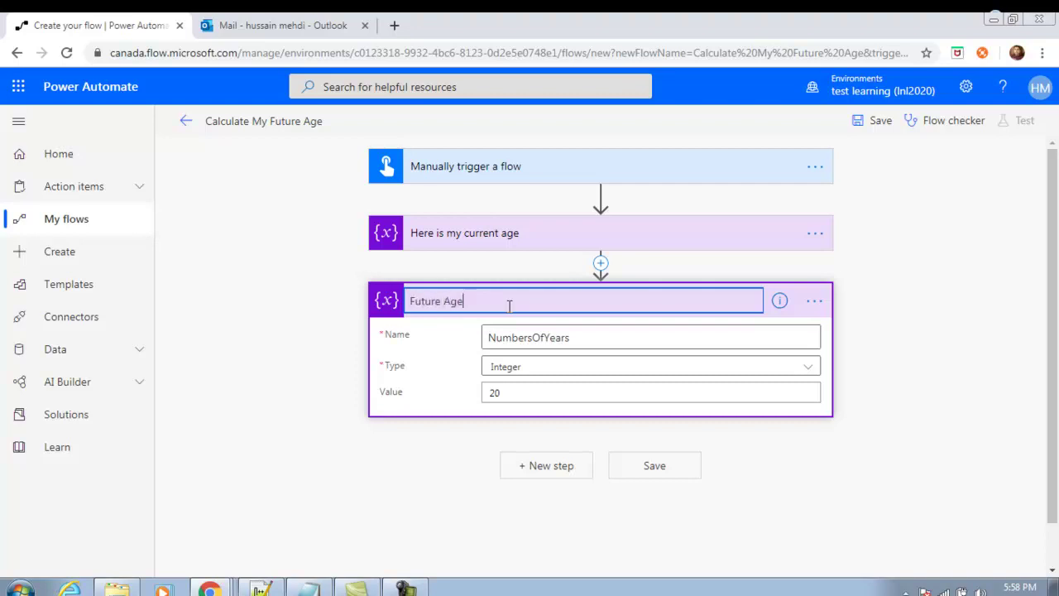
pyautogui.write(' after numbers of years')
pyautogui.click(798, 445)
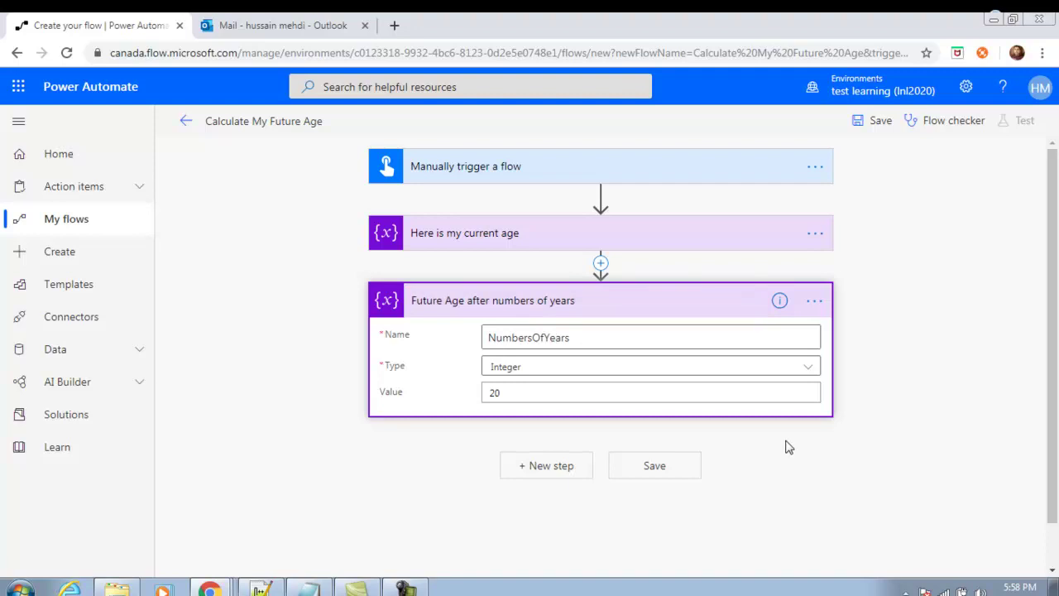
pyautogui.click(705, 304)
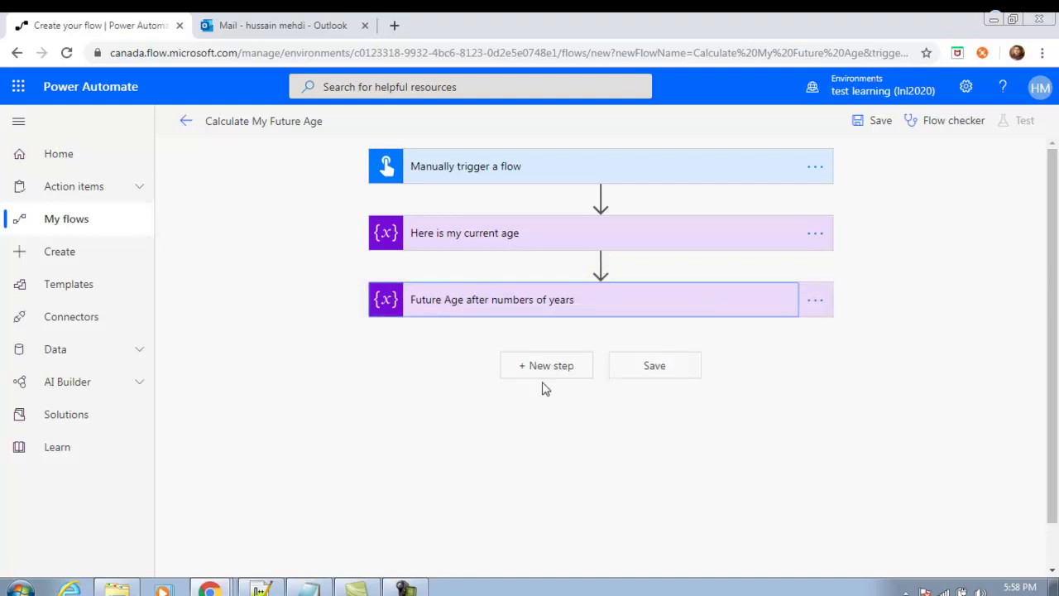
# Add a third Initialize variable step for FutureAge as an Integer with value 0.
pyautogui.click(550, 366)
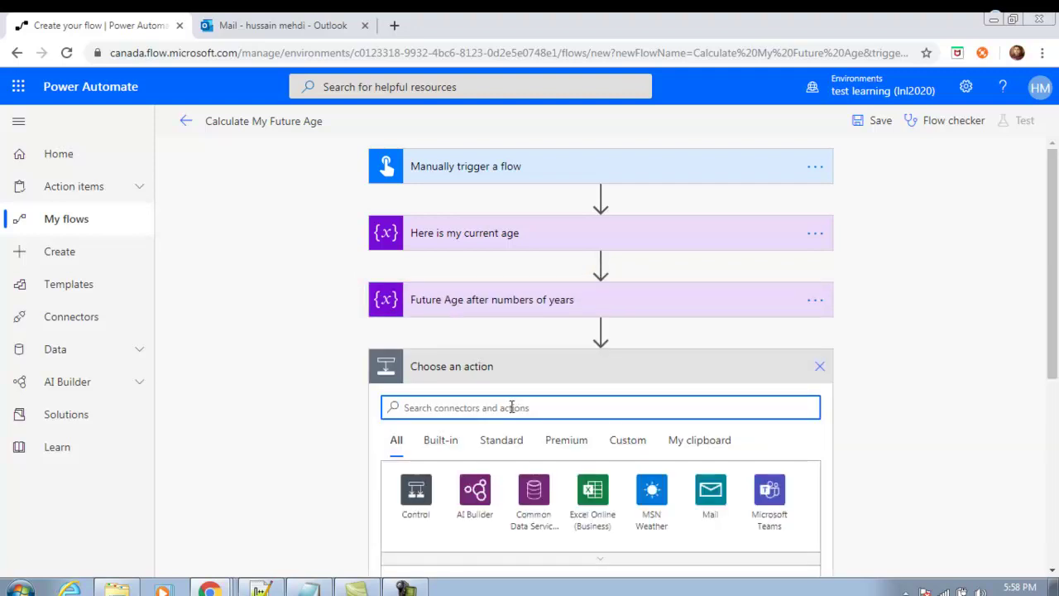
pyautogui.write('vari')
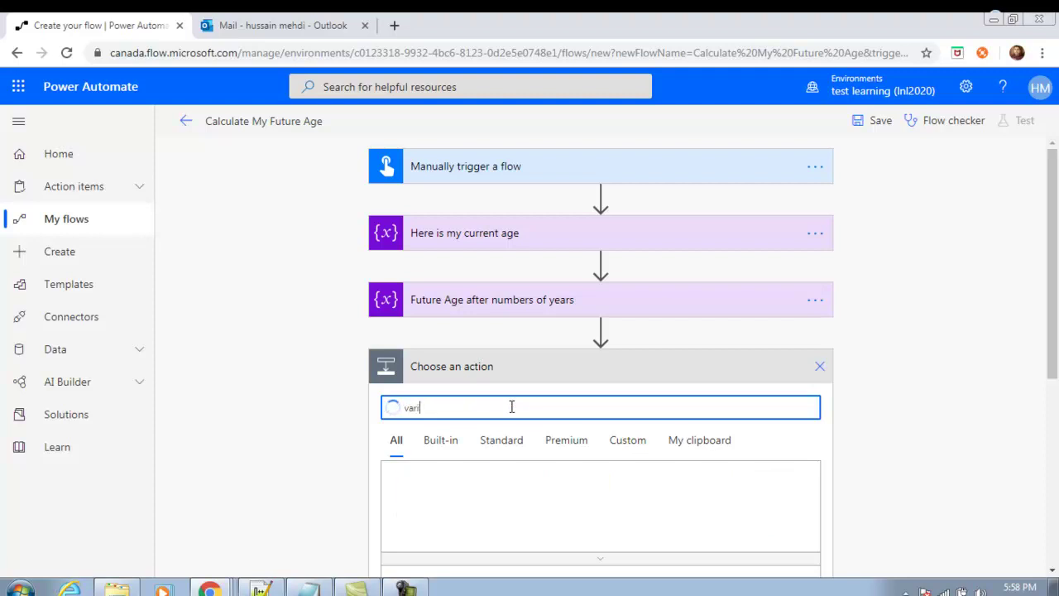
pyautogui.click(416, 490)
pyautogui.scroll(-1, 306, 303)
pyautogui.scroll(-2, 405, 277)
pyautogui.scroll(1, 457, 210)
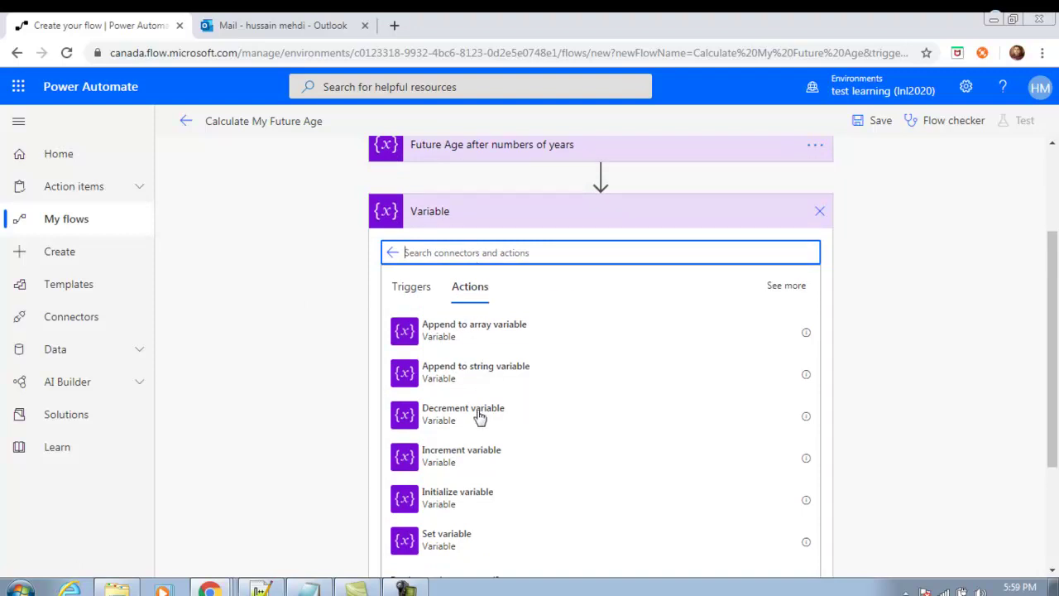
pyautogui.click(433, 507)
pyautogui.click(538, 355)
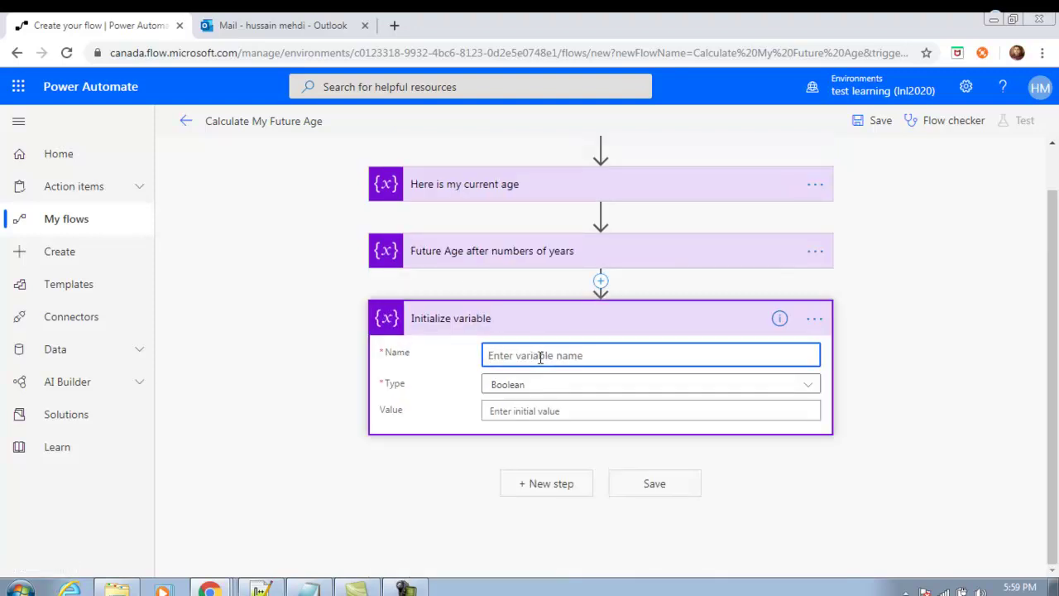
pyautogui.write('FutureAge')
pyautogui.click(570, 387)
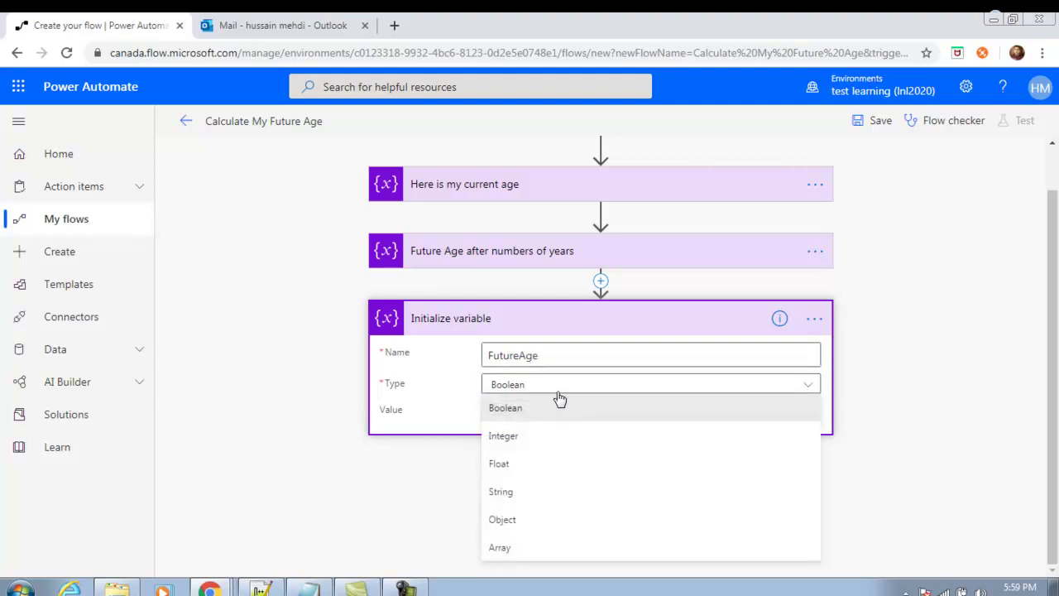
pyautogui.click(521, 440)
pyautogui.click(591, 412)
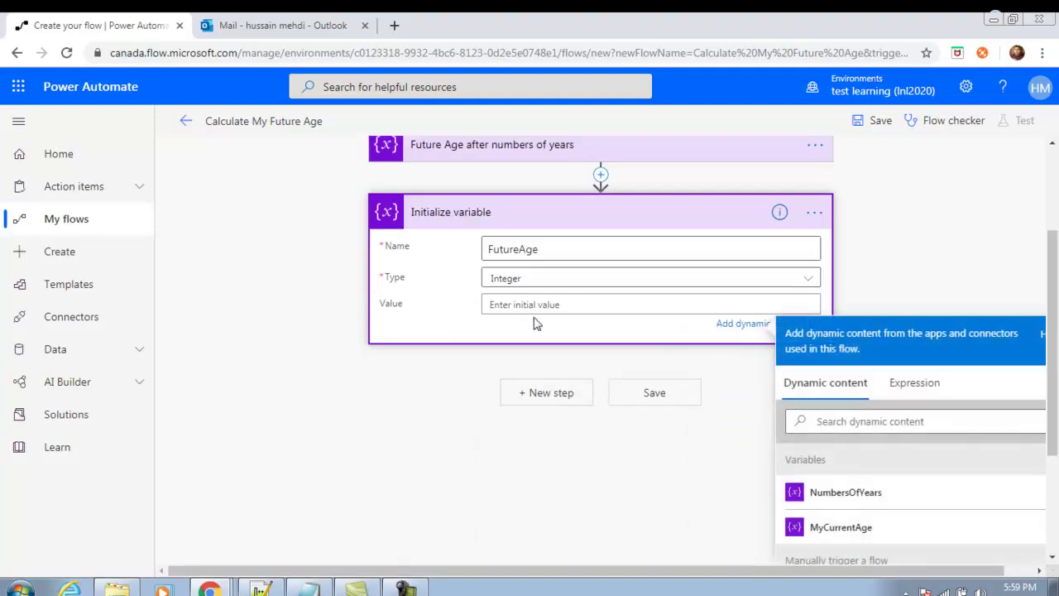
pyautogui.scroll(2, 534, 323)
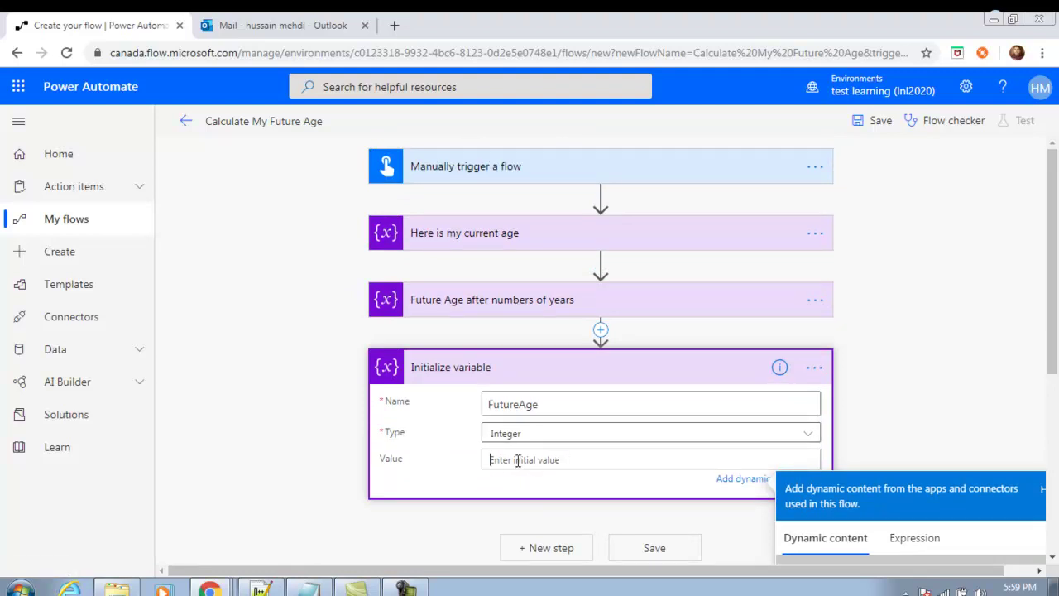
pyautogui.write('0')
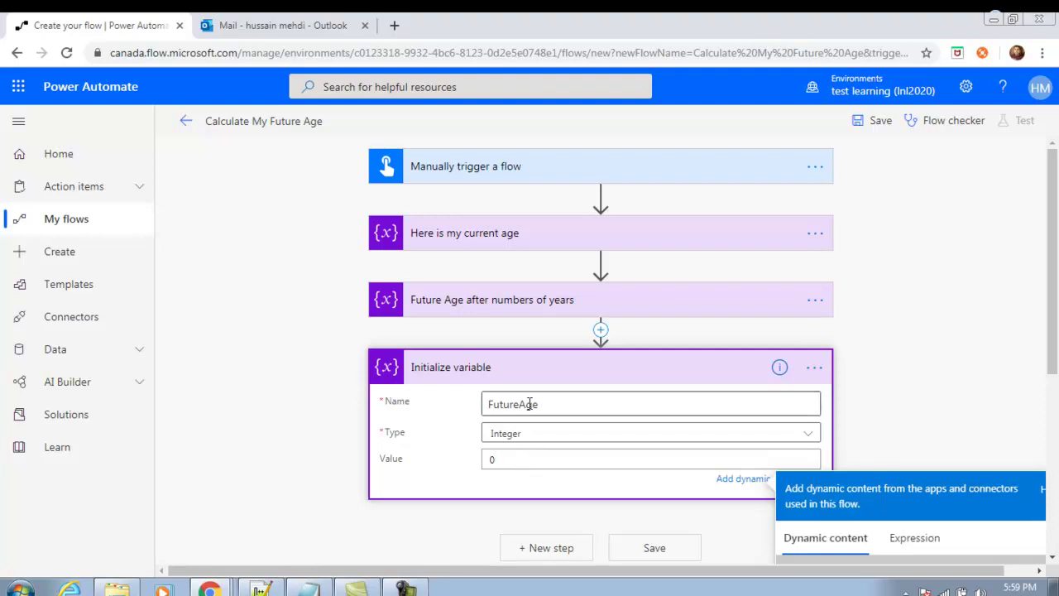
# Rename the step to 'My Future Age' and collapse it.
pyautogui.click(816, 368)
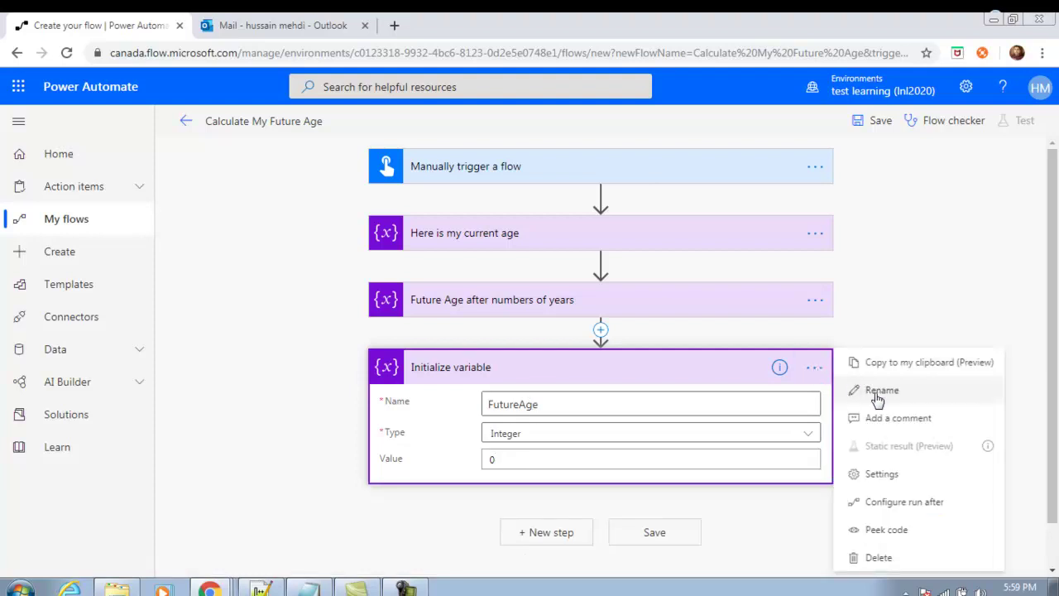
pyautogui.click(882, 389)
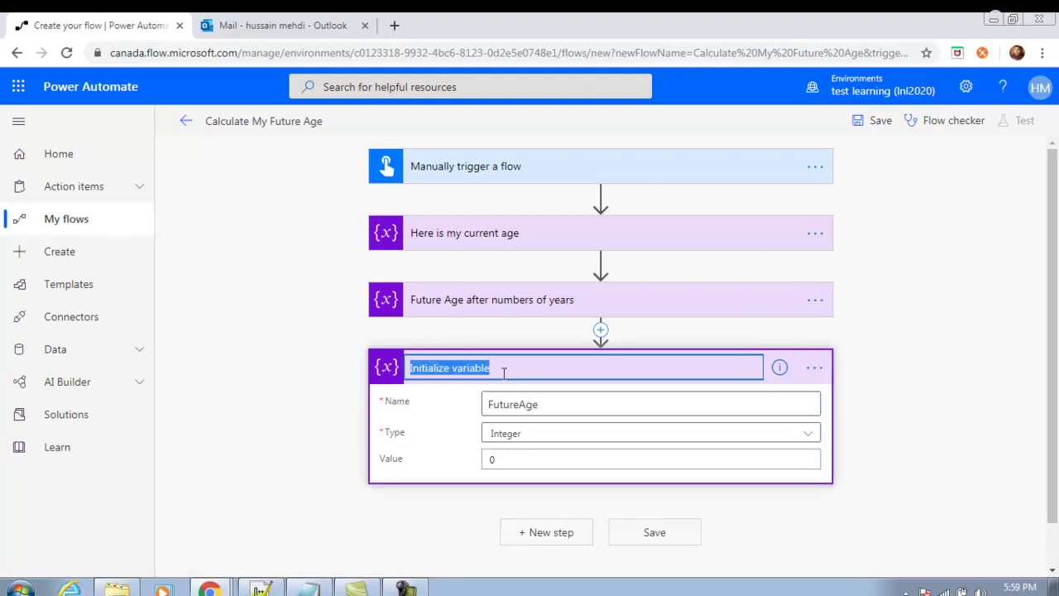
pyautogui.write('My Future Age')
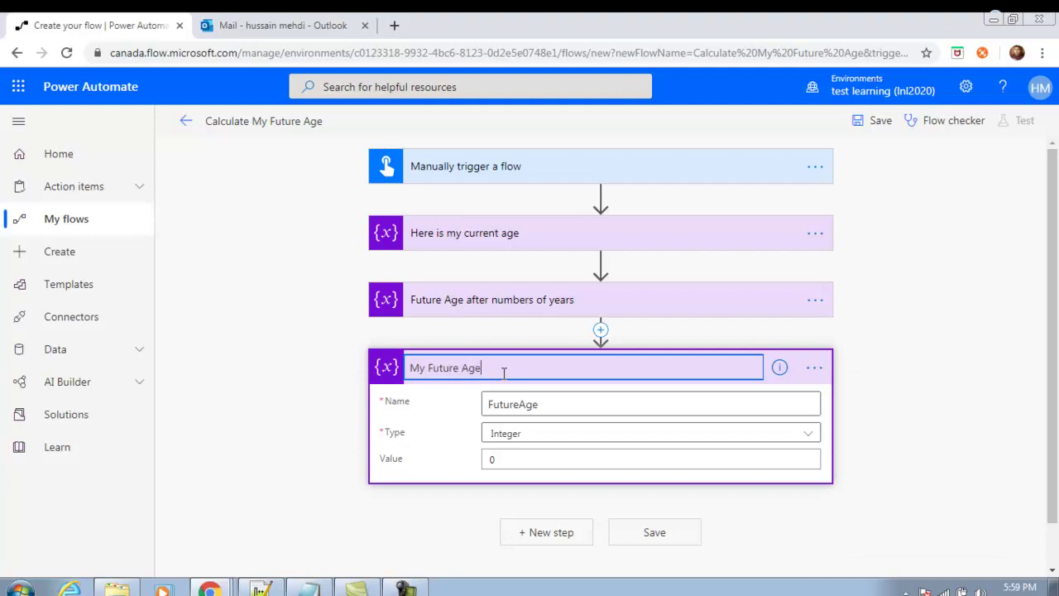
pyautogui.click(894, 397)
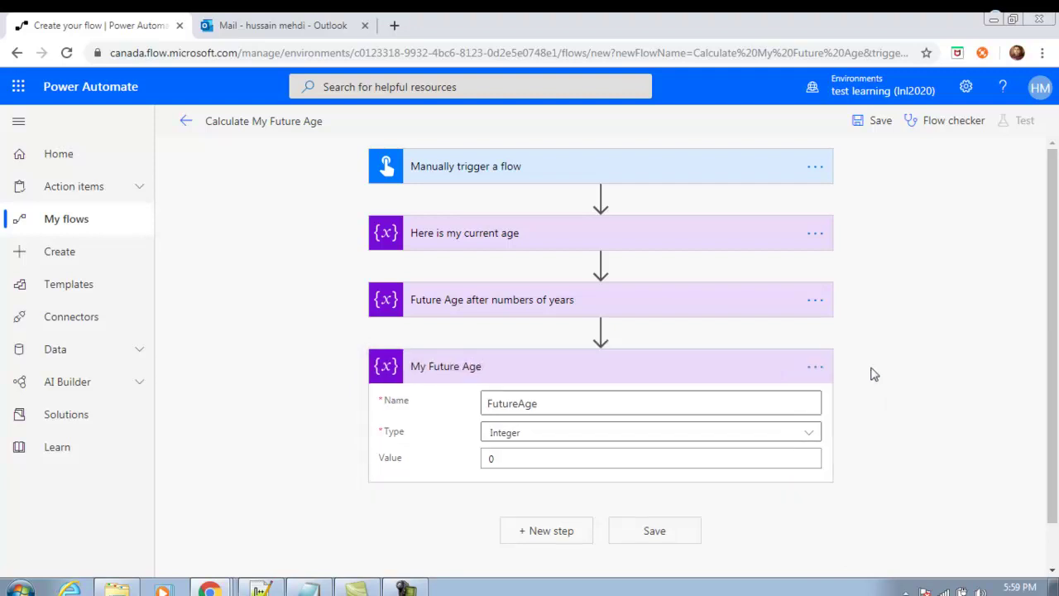
pyautogui.click(667, 369)
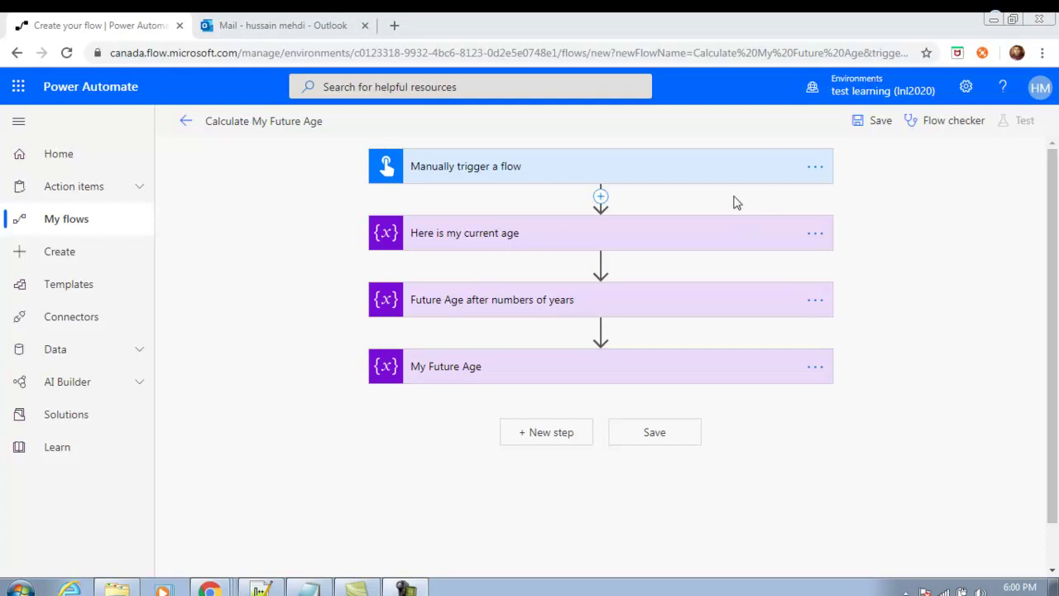
# Add a step below My Future Age and search 'vari' to show Variable actions, including Set variable.
pyautogui.click(553, 432)
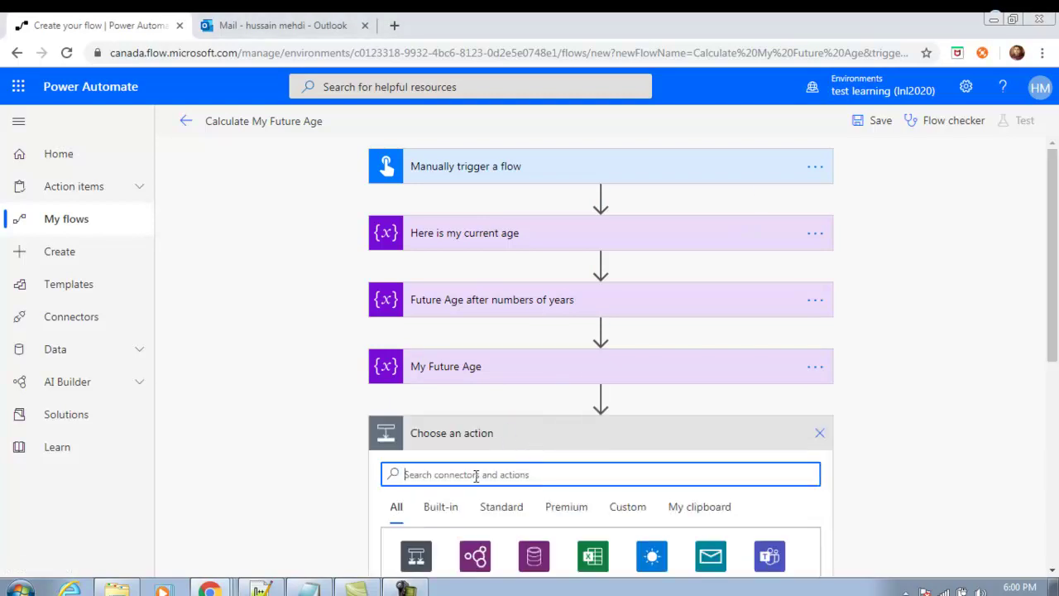
pyautogui.write('vari')
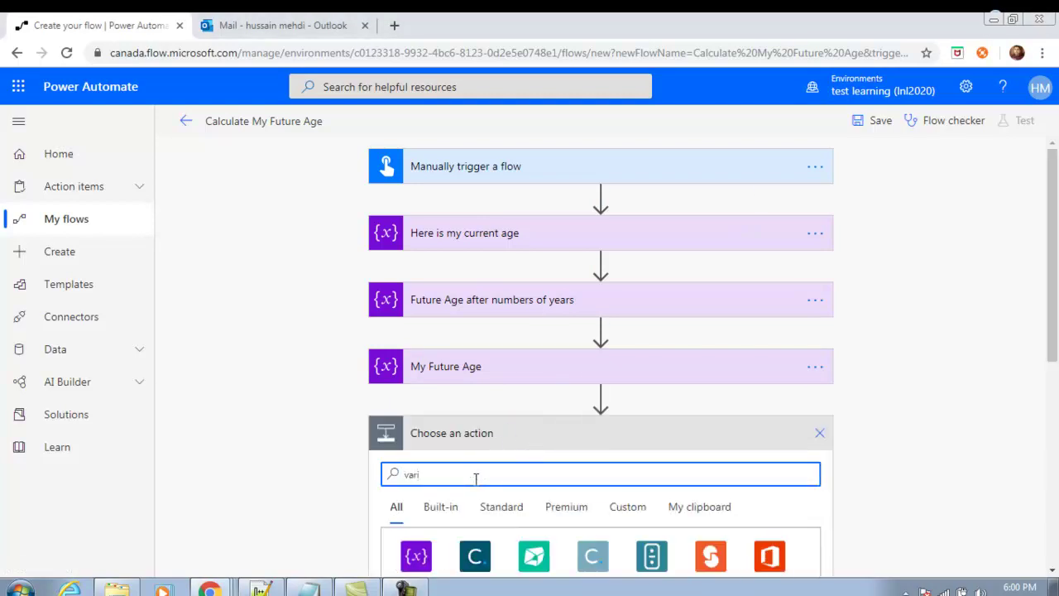
pyautogui.scroll(-3, 466, 414)
pyautogui.click(420, 331)
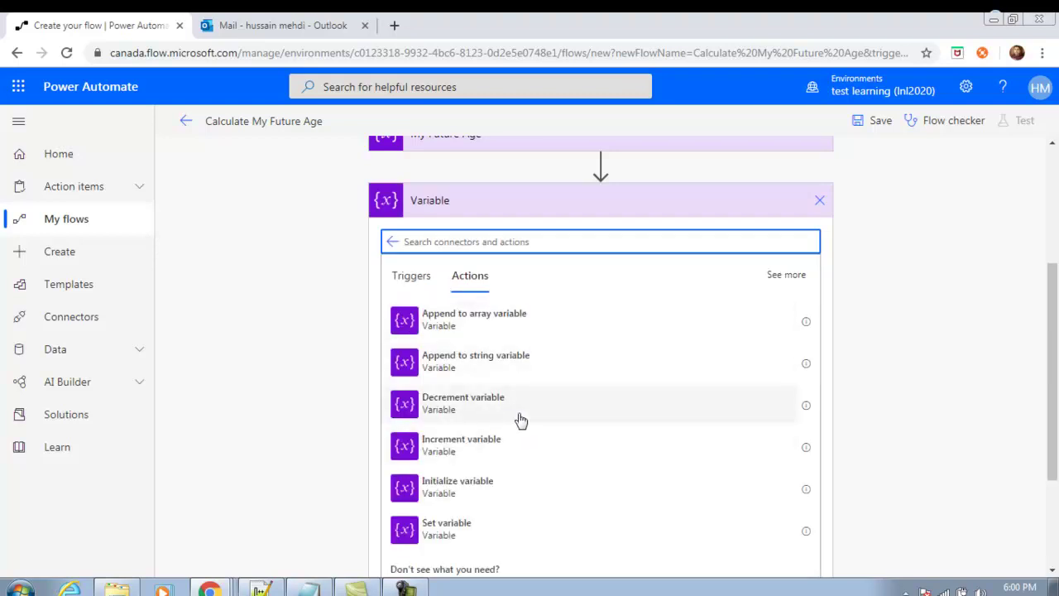
pyautogui.scroll(1, 518, 421)
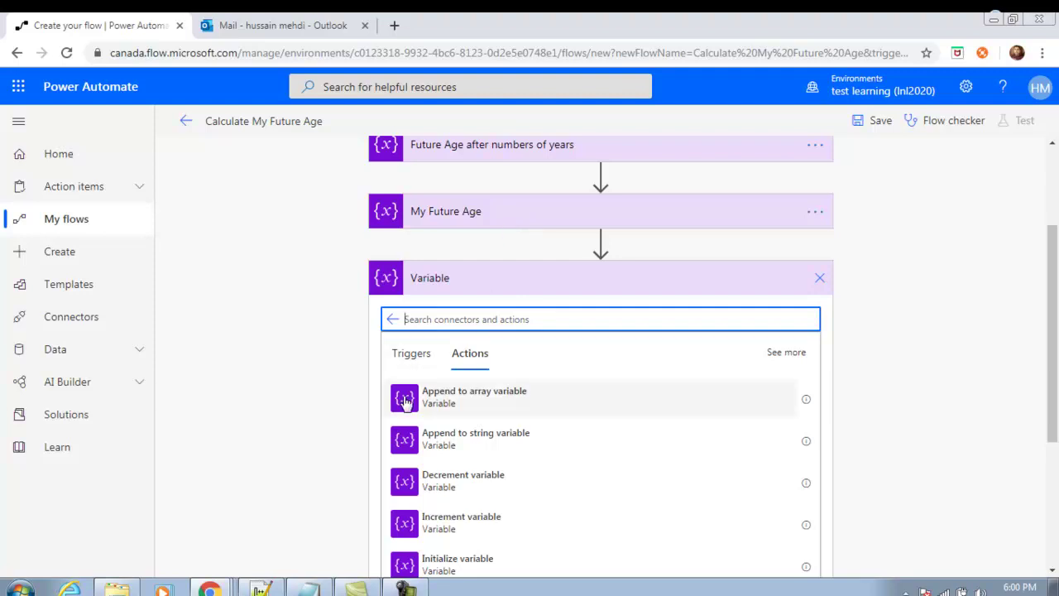
pyautogui.scroll(-2, 348, 422)
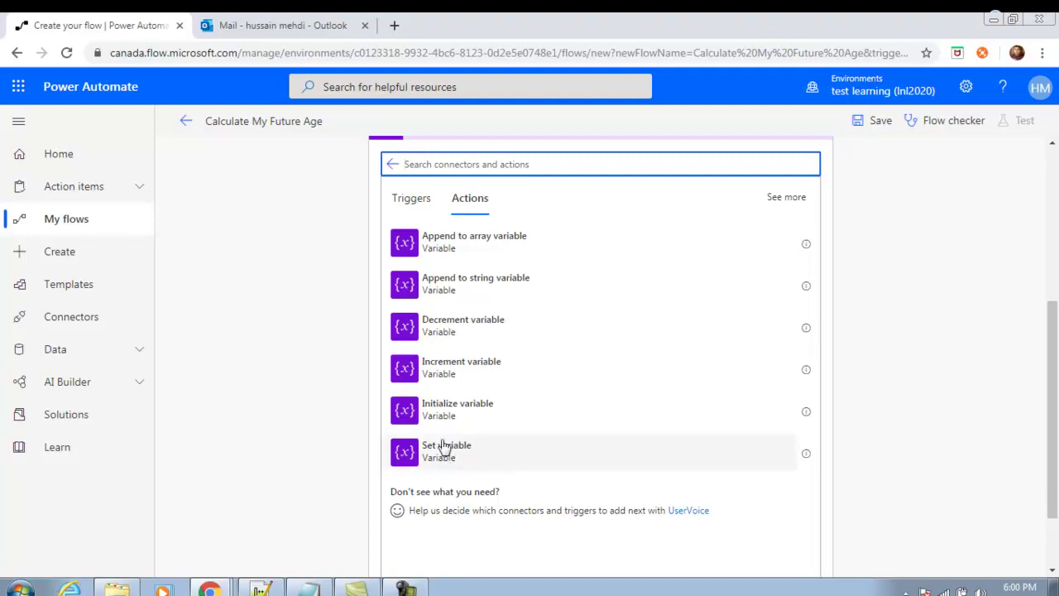
pyautogui.scroll(3, 451, 356)
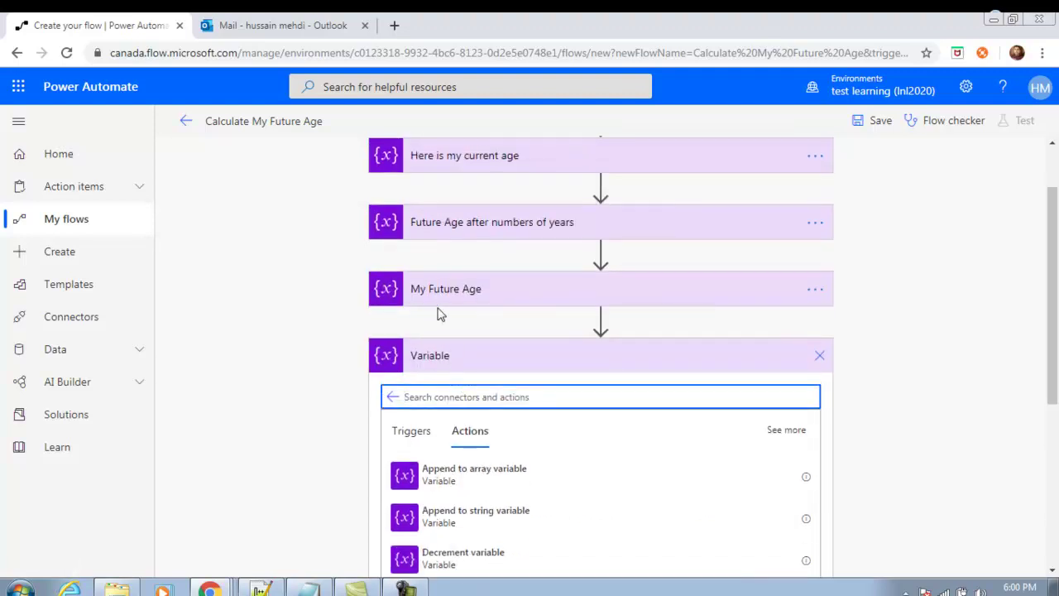
pyautogui.scroll(-3, 472, 295)
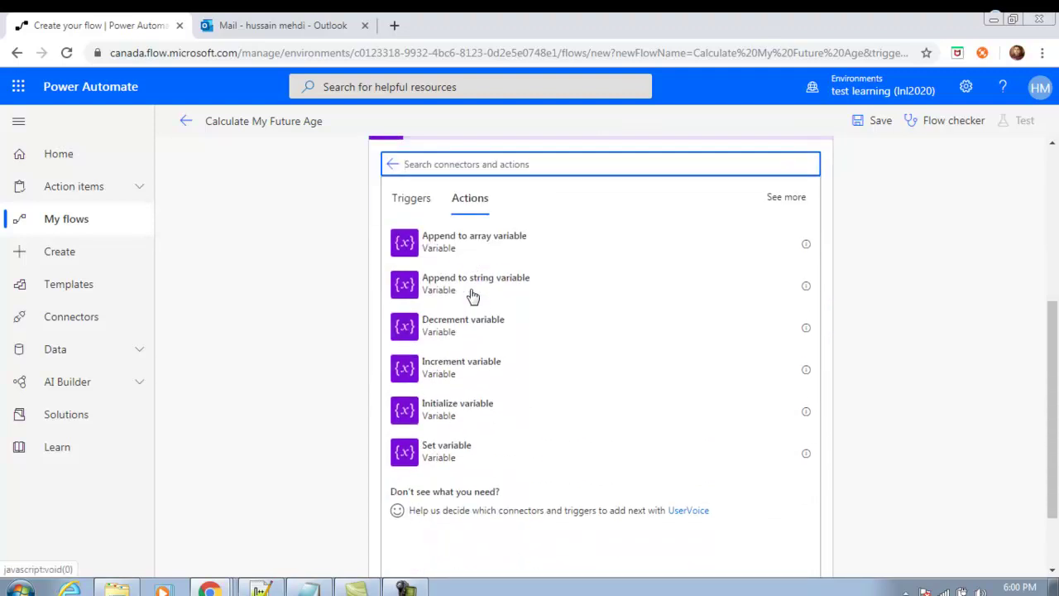
# Add a Set variable step targeting FutureAge, entering 52342 as a test value.
pyautogui.click(444, 455)
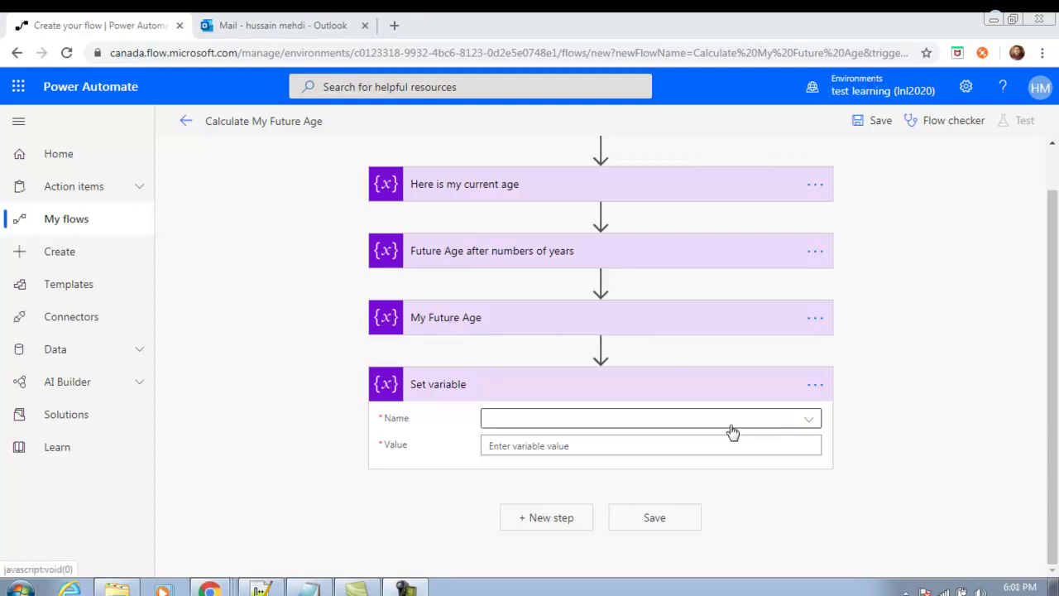
pyautogui.click(809, 422)
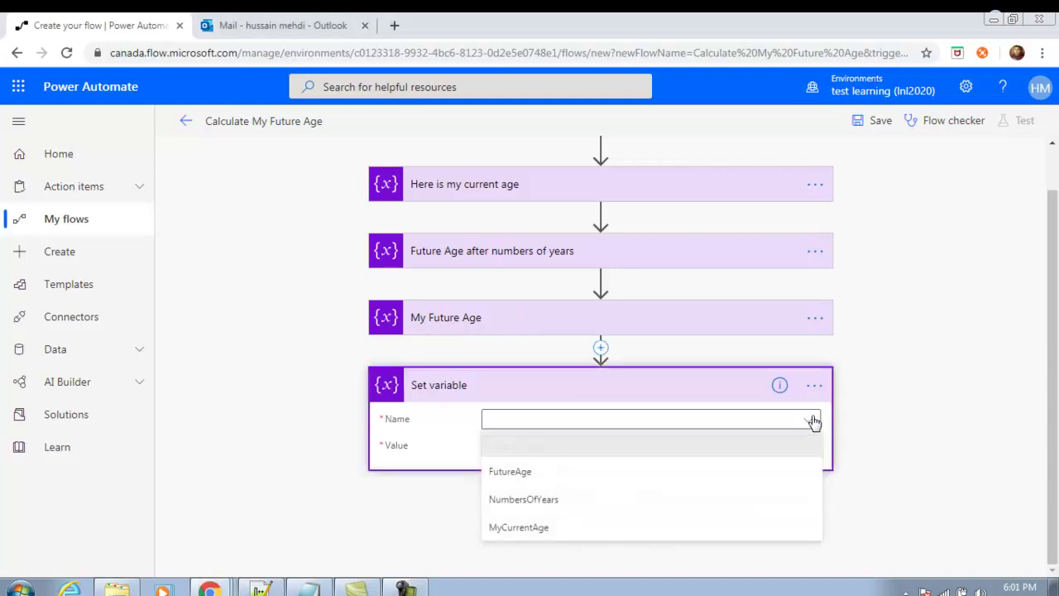
pyautogui.click(514, 471)
pyautogui.click(544, 447)
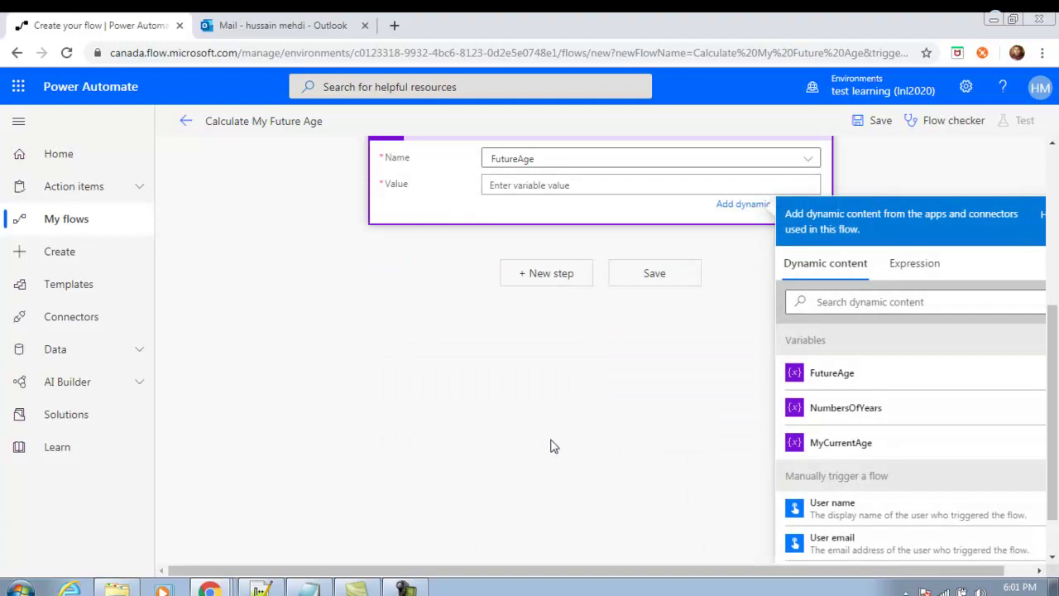
pyautogui.write('52342')
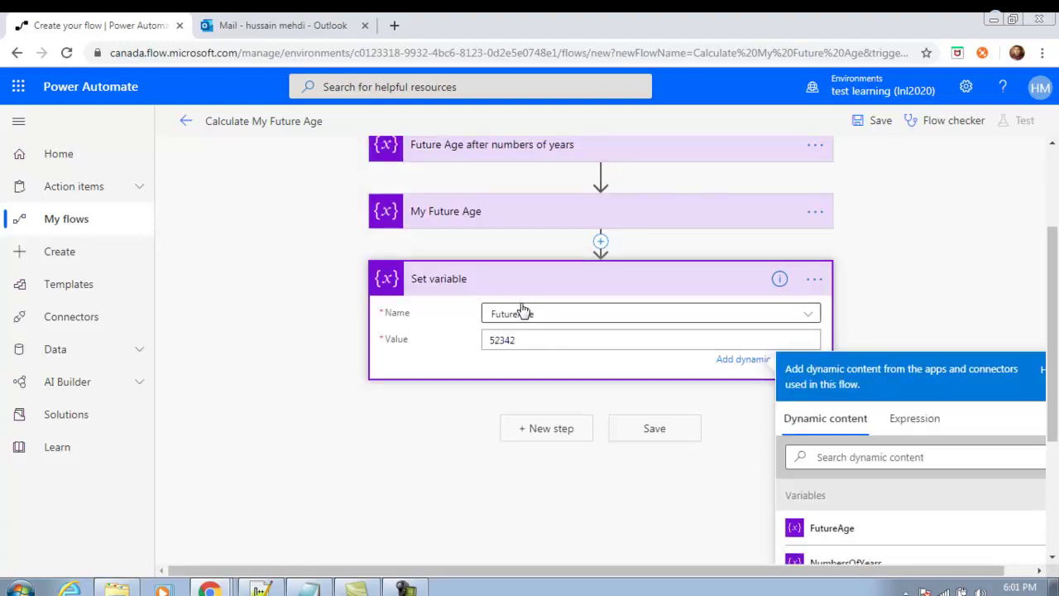
pyautogui.moveTo(533, 339); pyautogui.dragTo(460, 347)
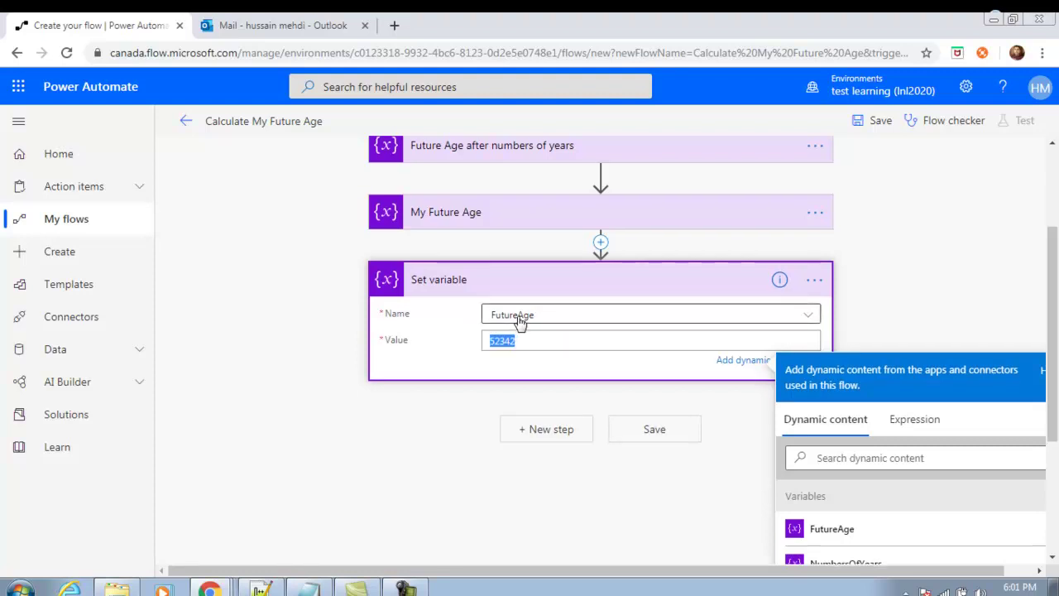
# Check the FutureAge name in My Future Age, reselect FutureAge, and select the 52342 value.
pyautogui.scroll(1, 519, 321)
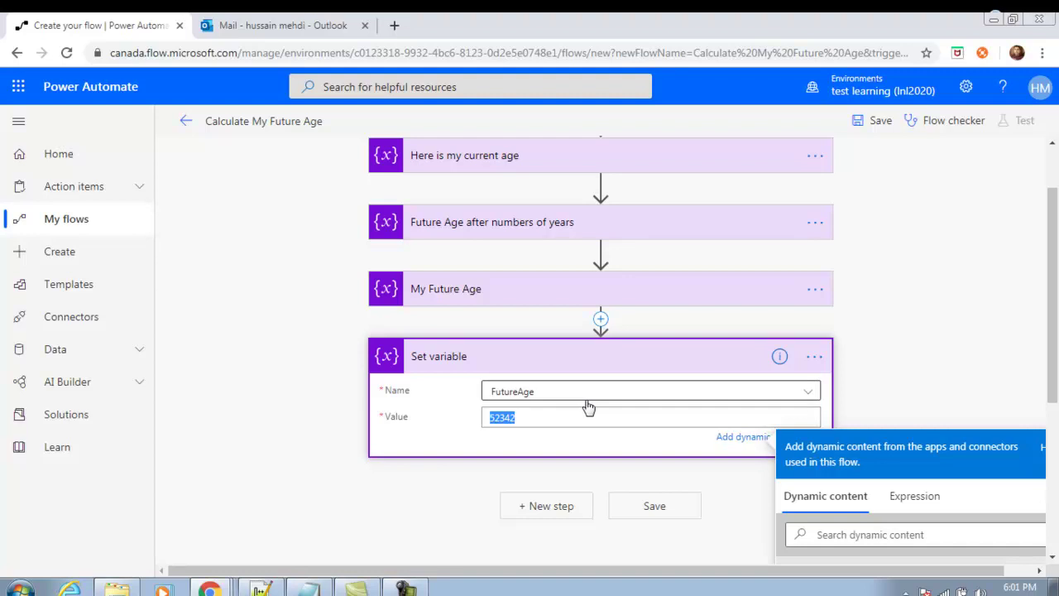
pyautogui.click(570, 301)
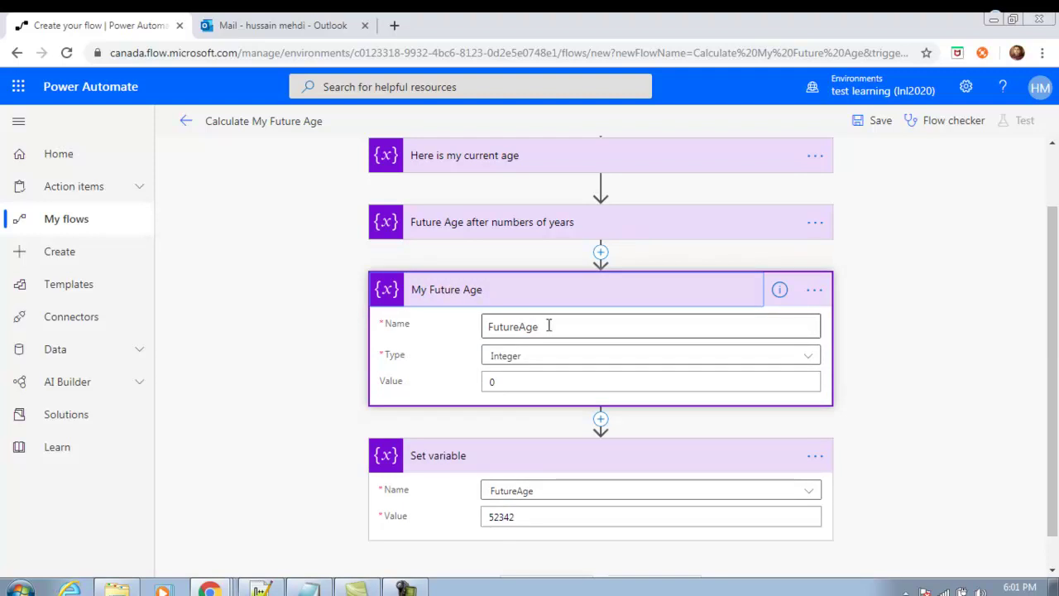
pyautogui.doubleClick(548, 326)
pyautogui.click(574, 298)
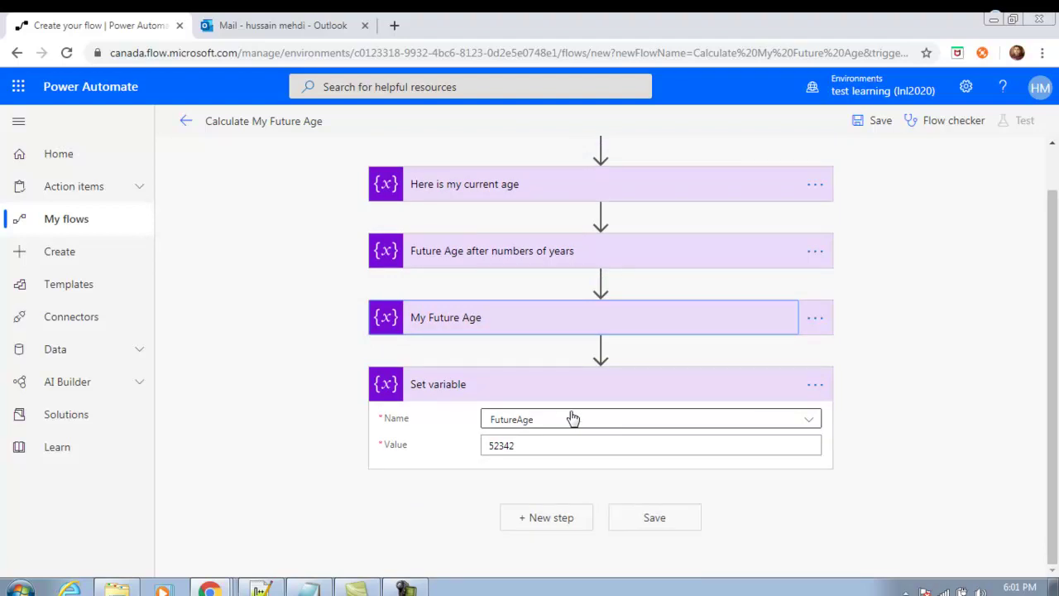
pyautogui.click(809, 420)
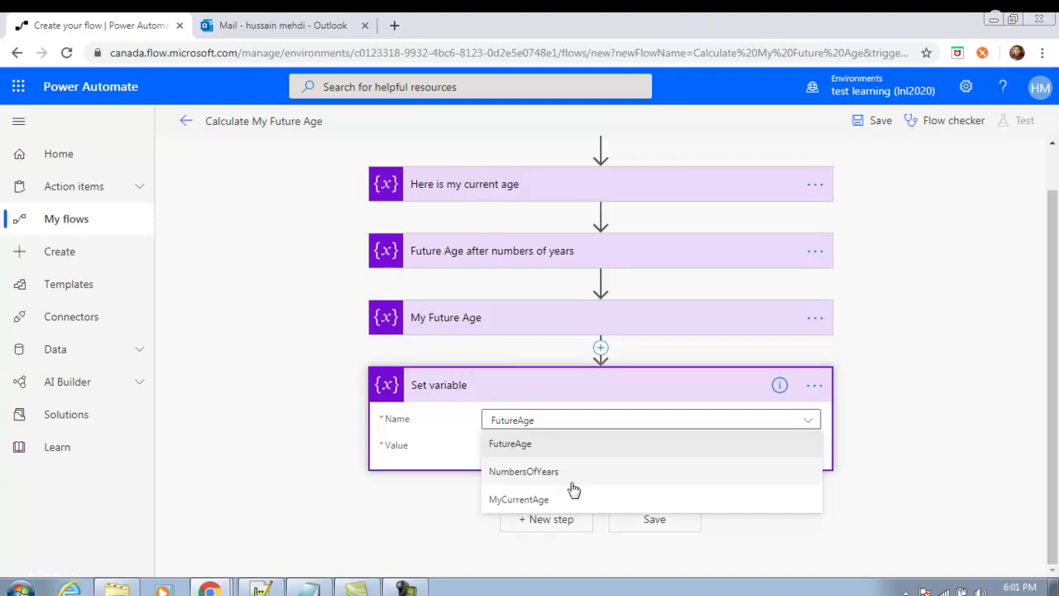
pyautogui.click(514, 446)
pyautogui.moveTo(537, 448); pyautogui.dragTo(444, 454)
# Delete the 52342 test value and begin an add expression for the value.
pyautogui.press('BackSpace')
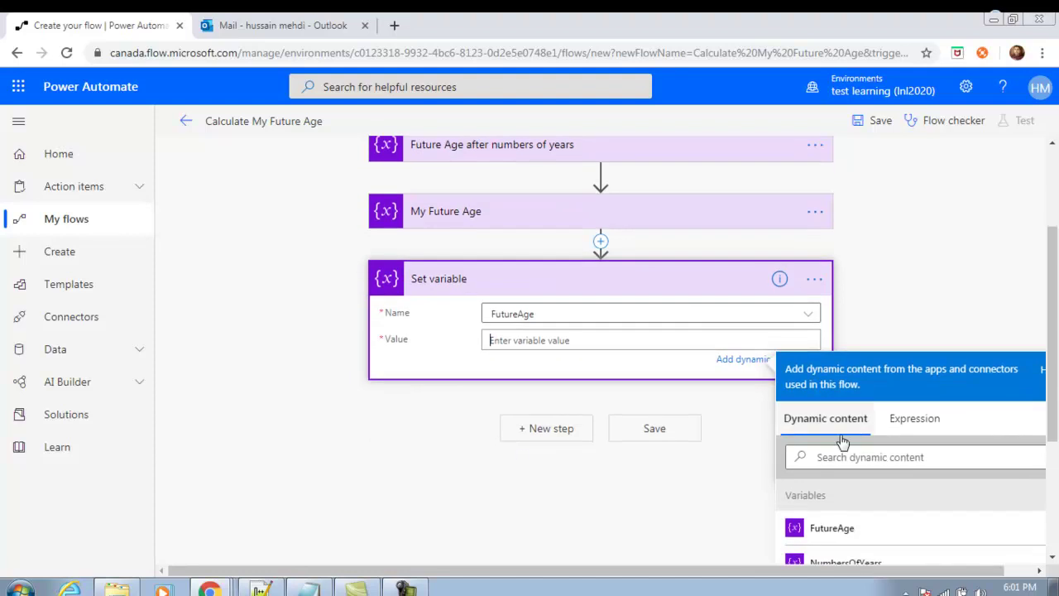
pyautogui.click(913, 419)
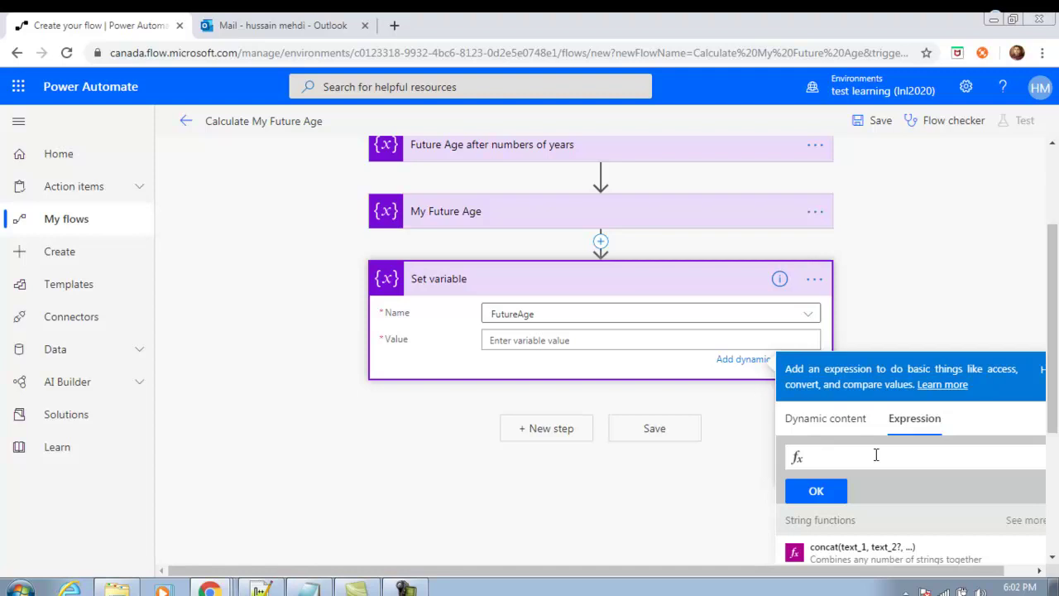
pyautogui.write('add')
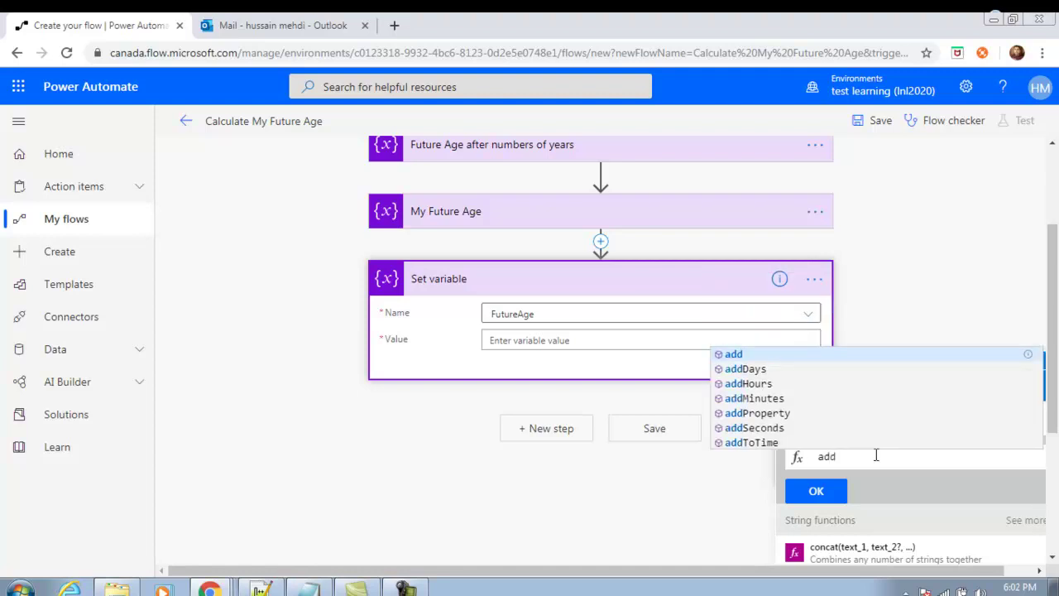
pyautogui.click(740, 358)
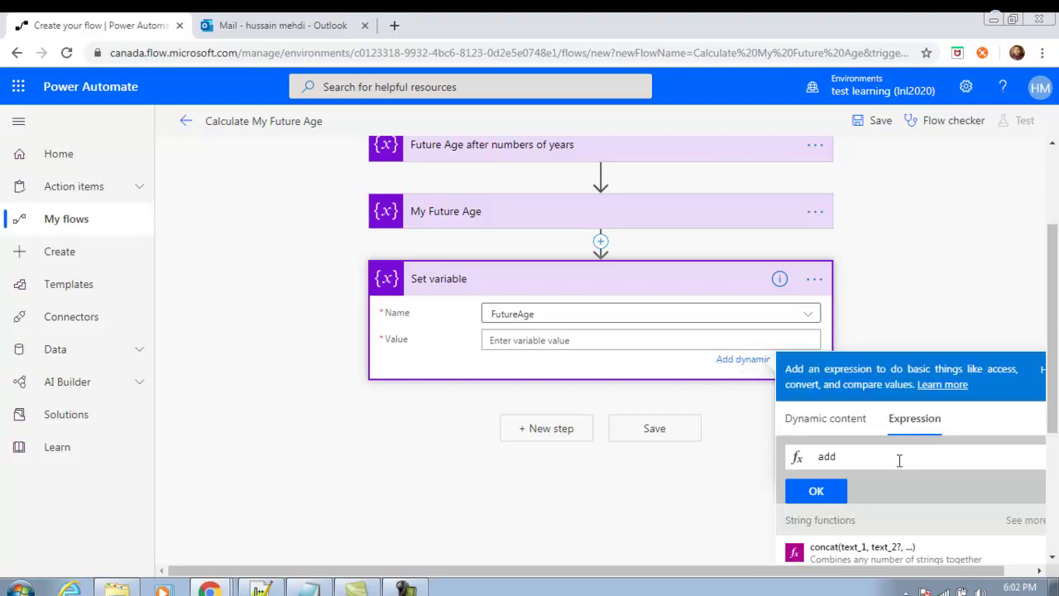
pyautogui.scroll(-1, 894, 453)
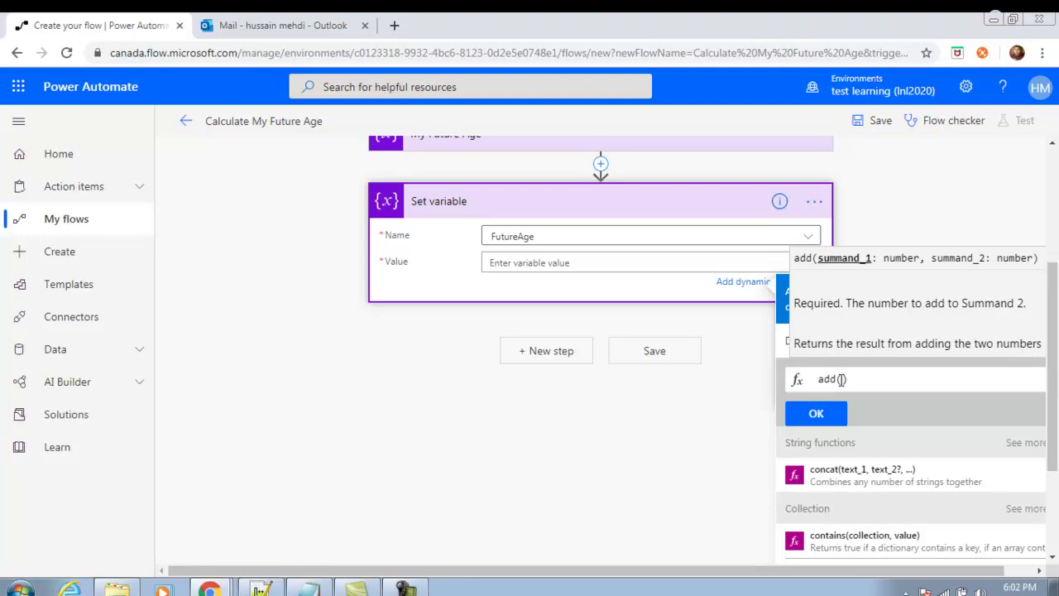
pyautogui.scroll(3, 643, 386)
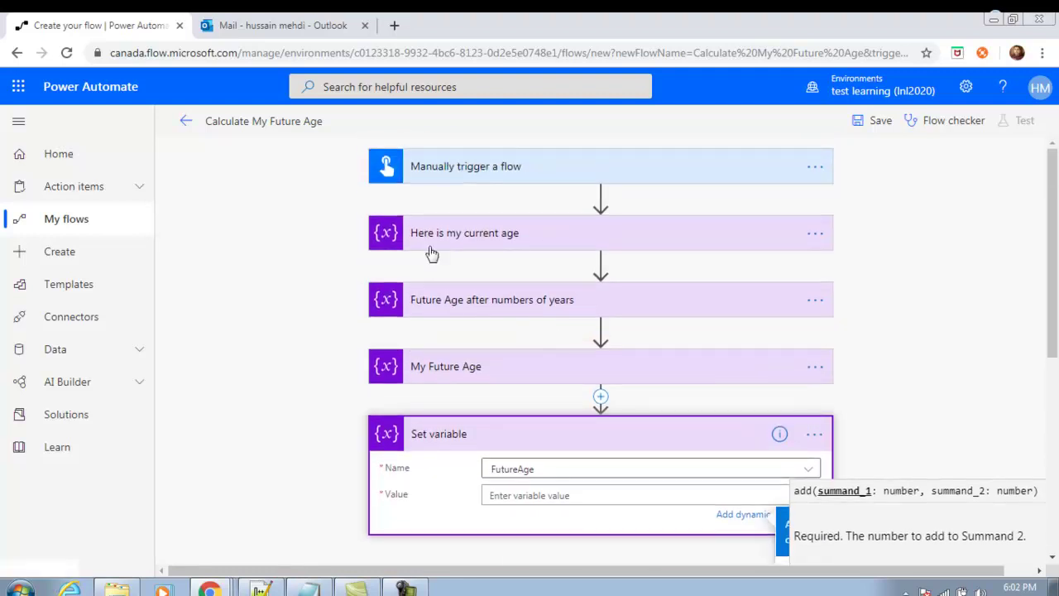
# Review the current age step and confirm NumbersOfYears is Integer 20.
pyautogui.click(515, 236)
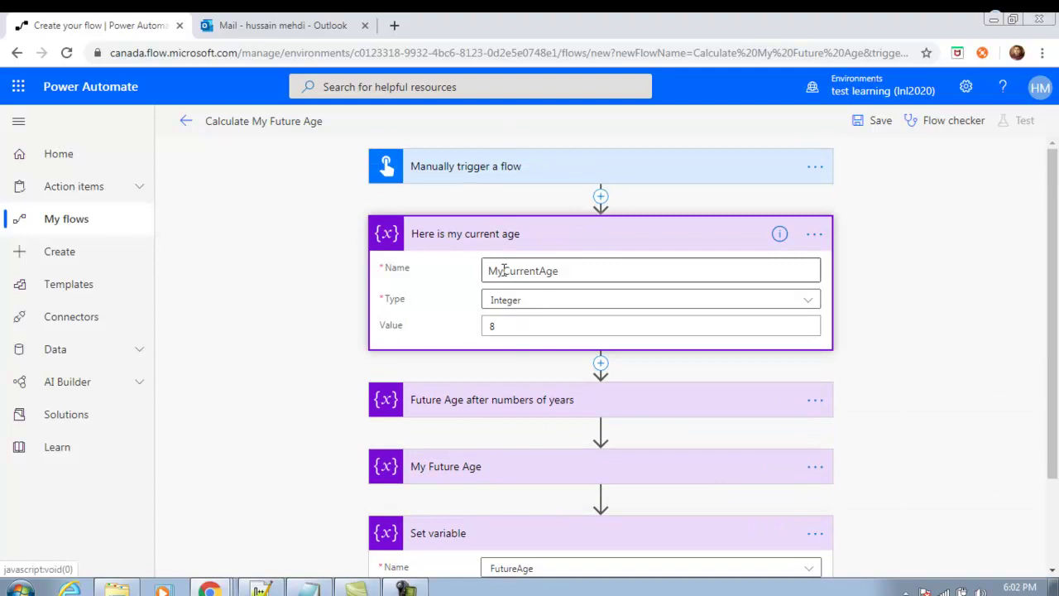
pyautogui.click(532, 242)
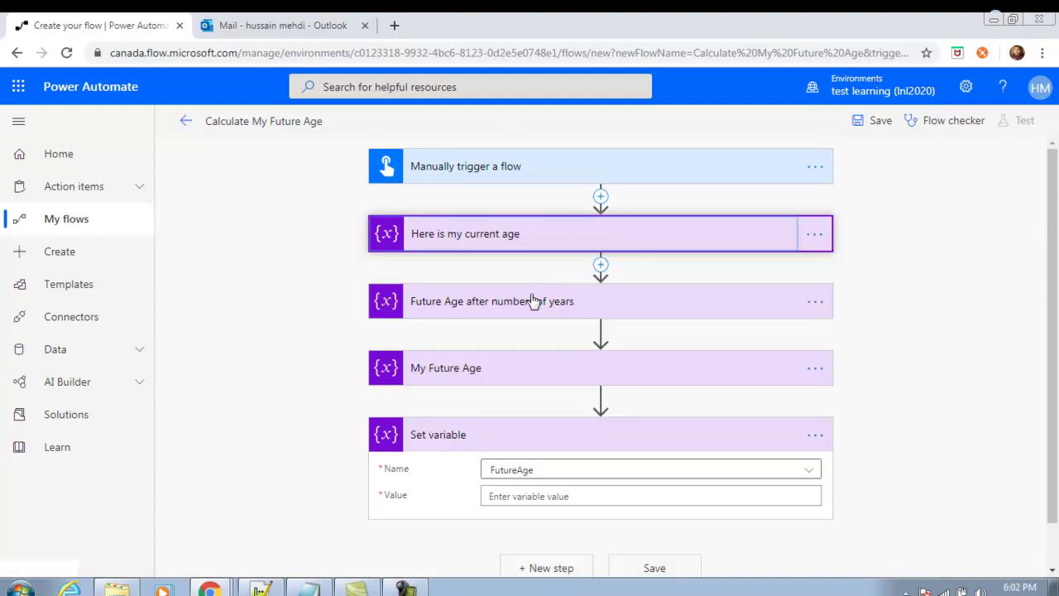
pyautogui.click(530, 304)
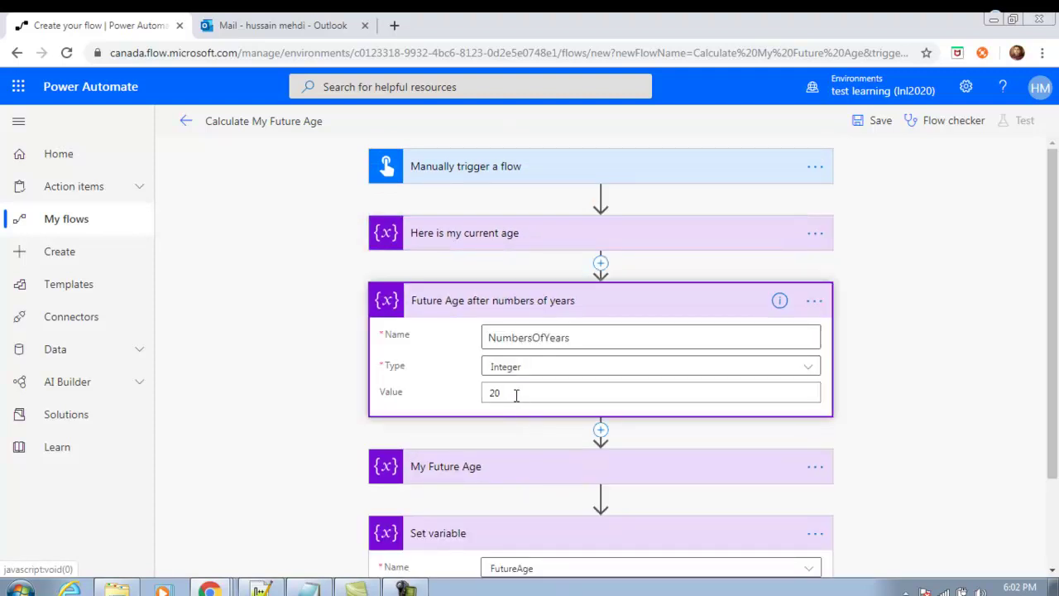
pyautogui.click(844, 402)
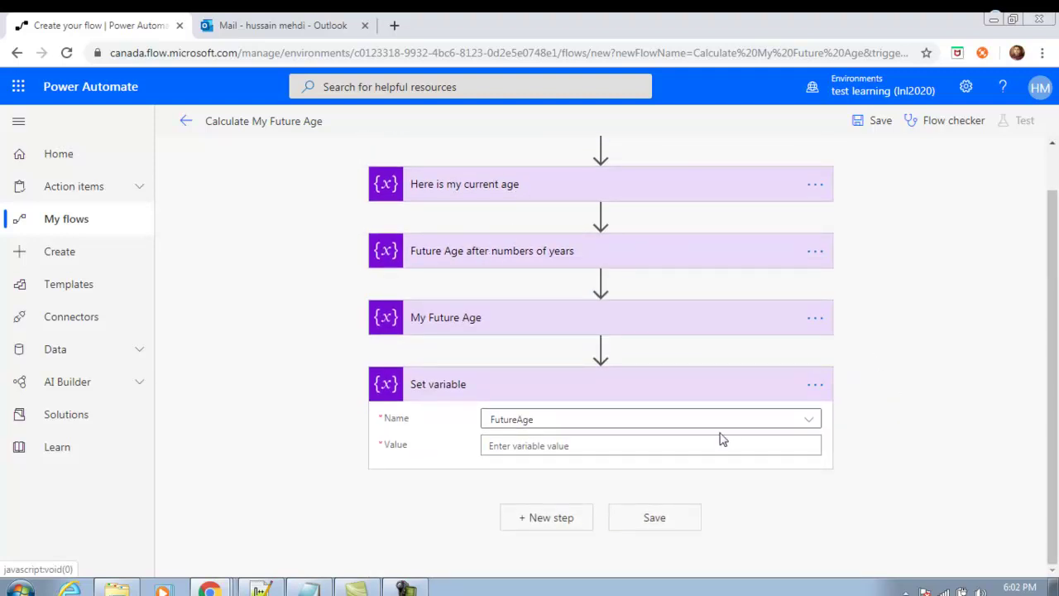
# Set FutureAge to add(variables('MyCurrentAge'),variables('NumbersOfYears')) and save the flow.
pyautogui.click(524, 448)
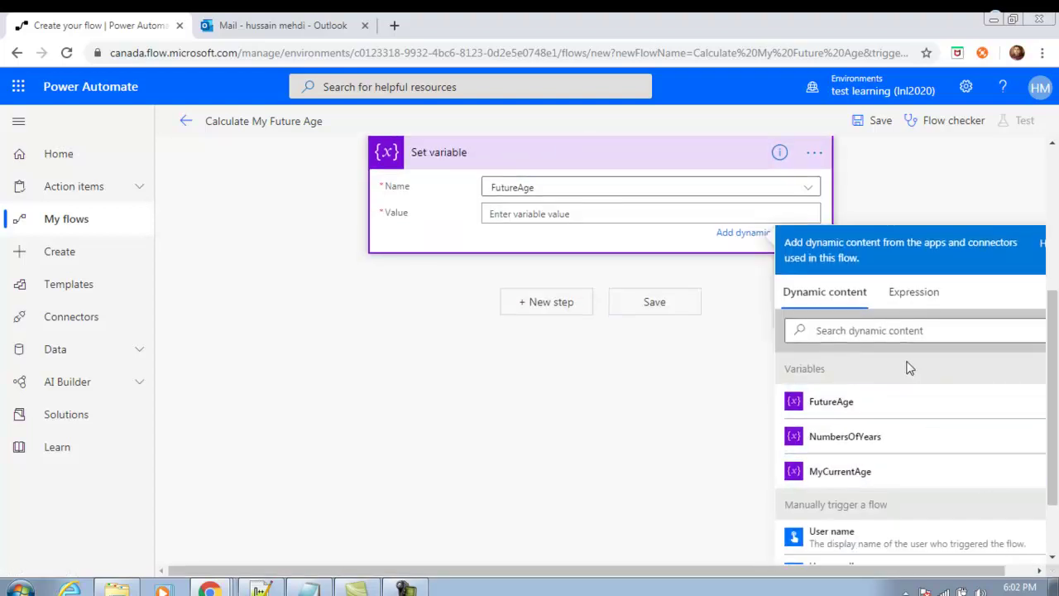
pyautogui.click(914, 294)
pyautogui.click(879, 328)
pyautogui.write('add')
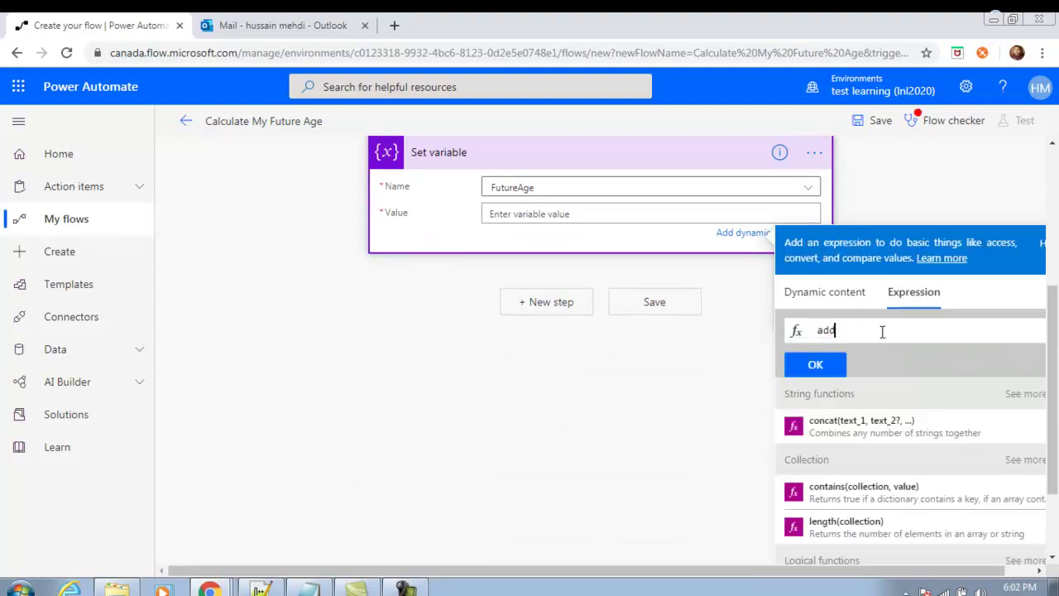
pyautogui.write('(')
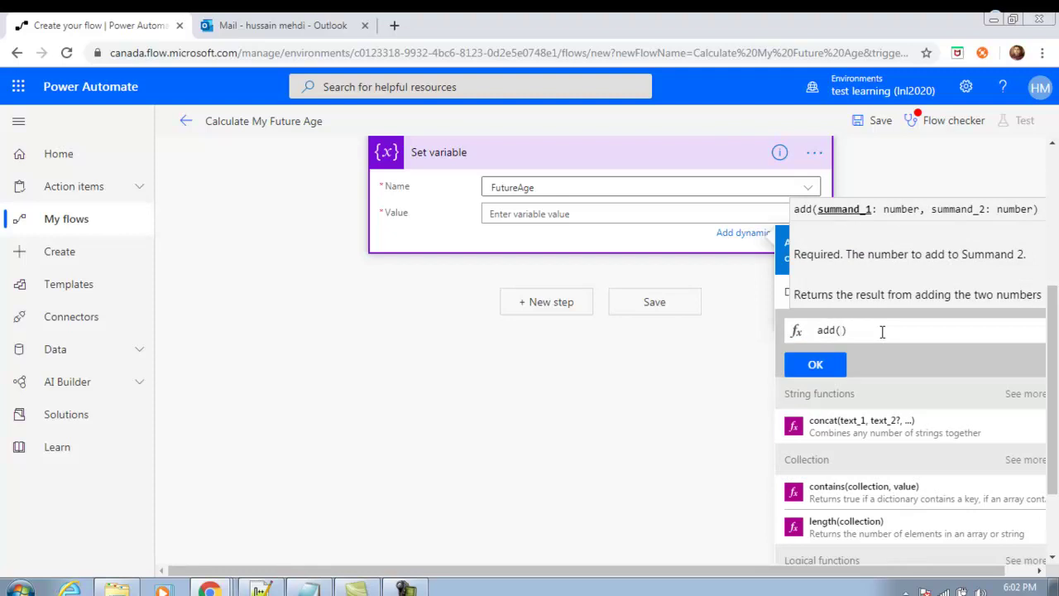
pyautogui.write('Vari')
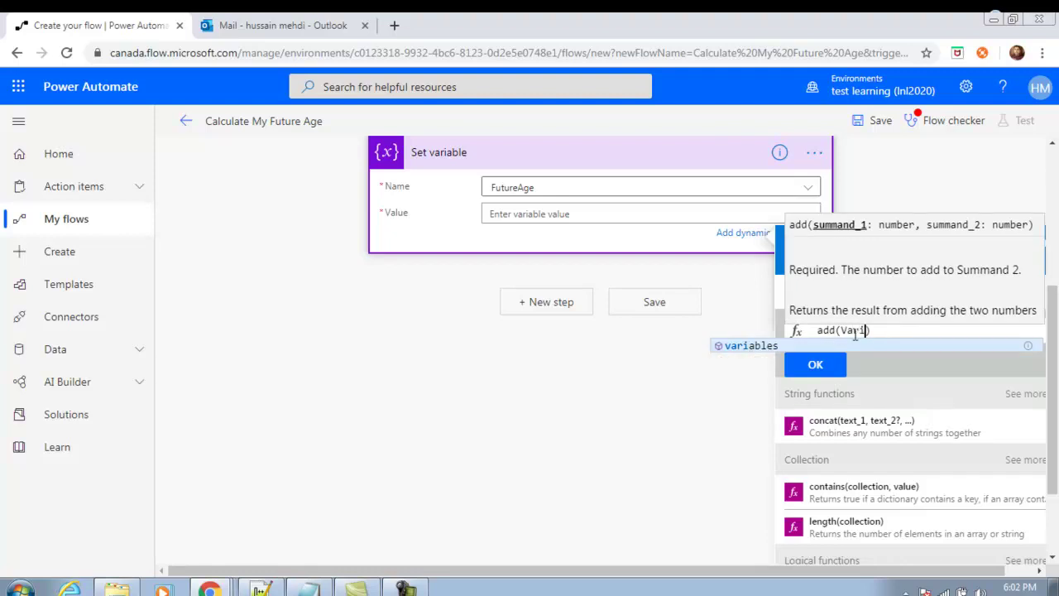
pyautogui.click(747, 348)
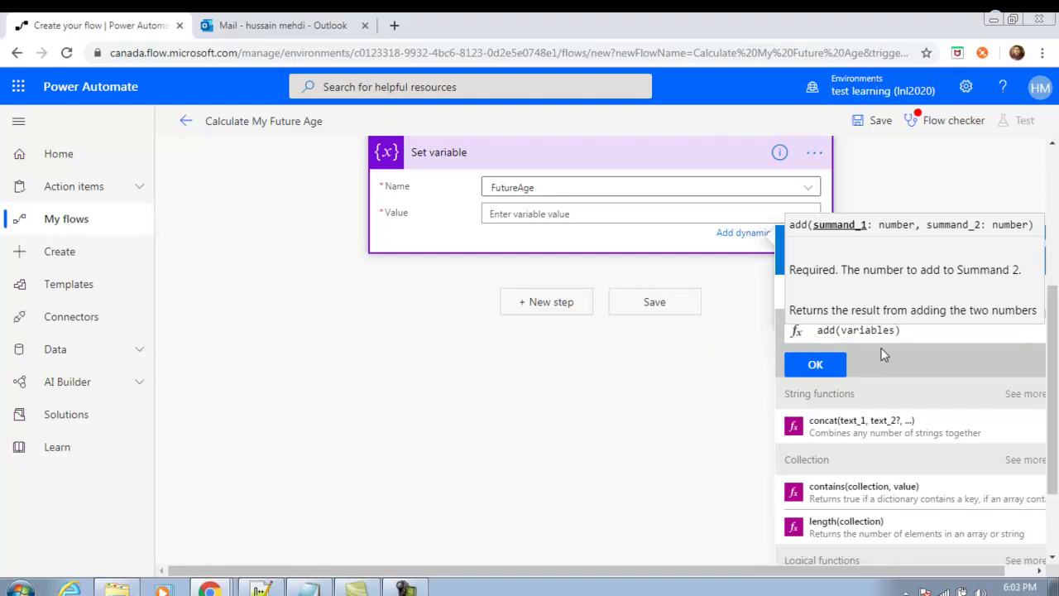
pyautogui.write("('")
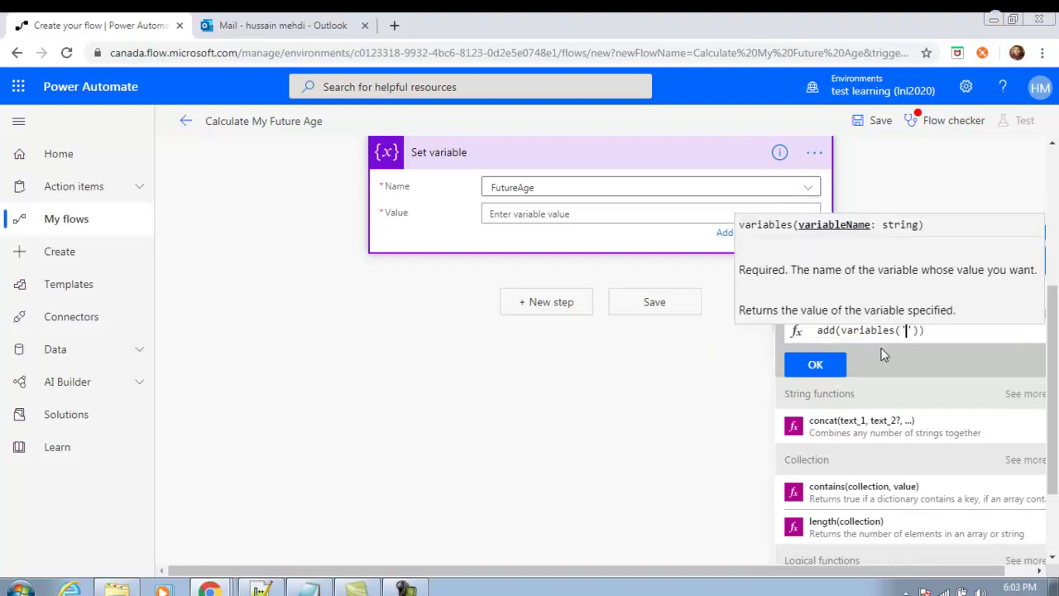
pyautogui.write('MyCurrentAge')
pyautogui.press('Right')
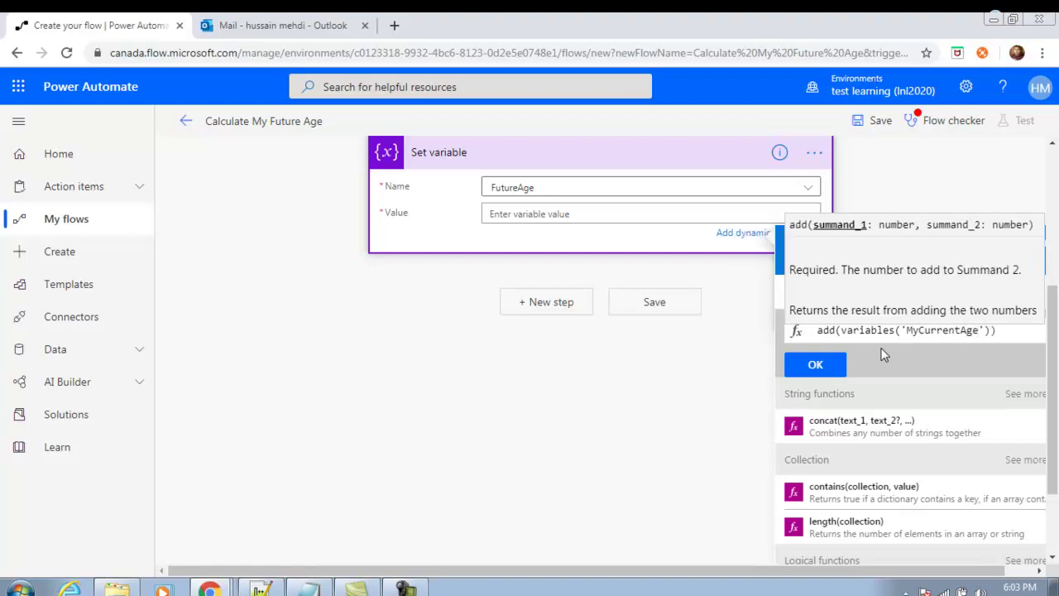
pyautogui.write(',var')
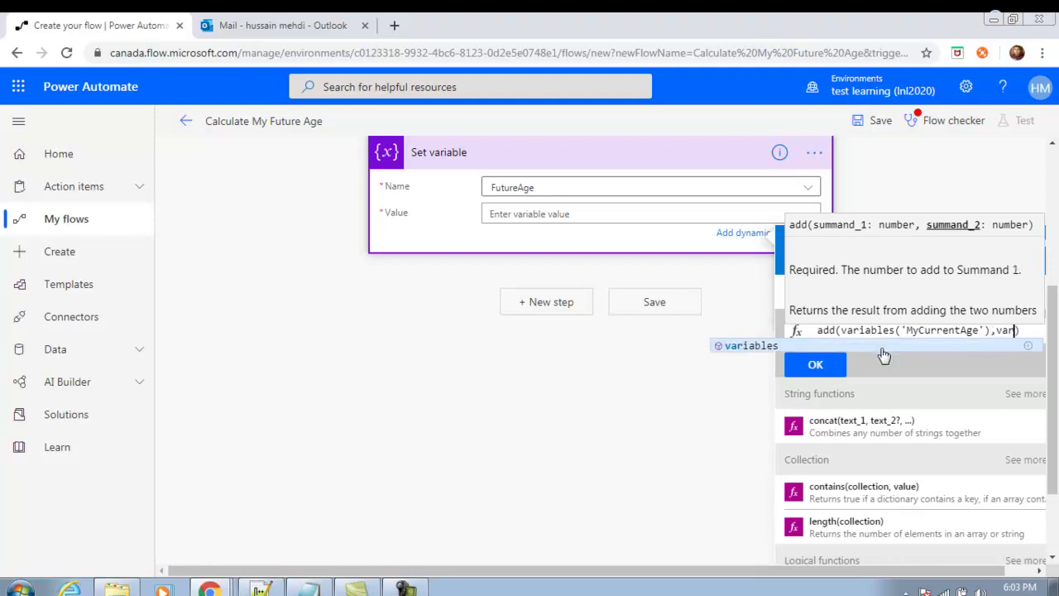
pyautogui.click(757, 346)
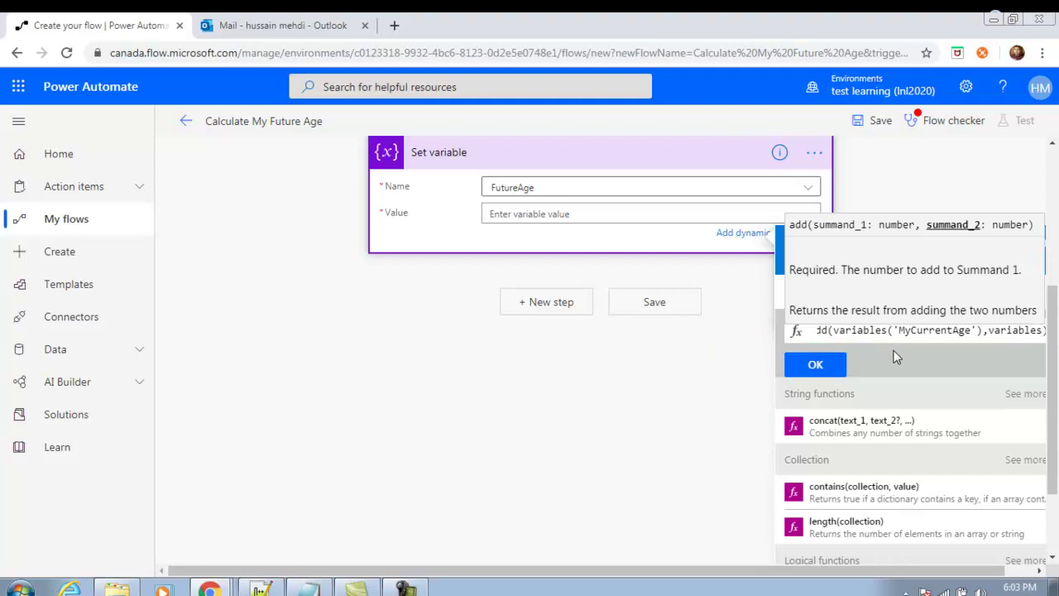
pyautogui.write('(')
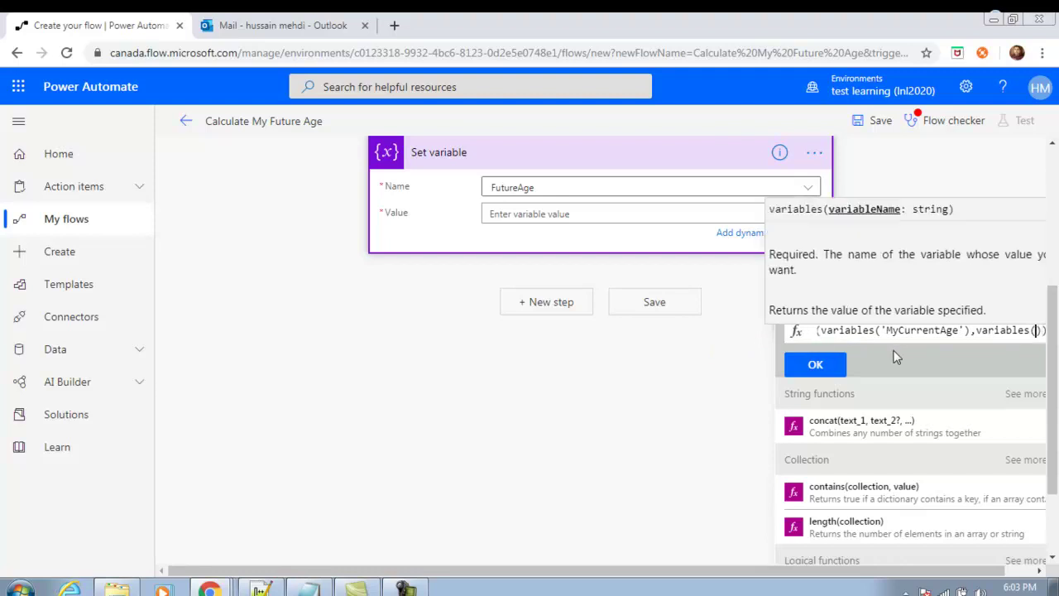
pyautogui.write("'Numbers ")
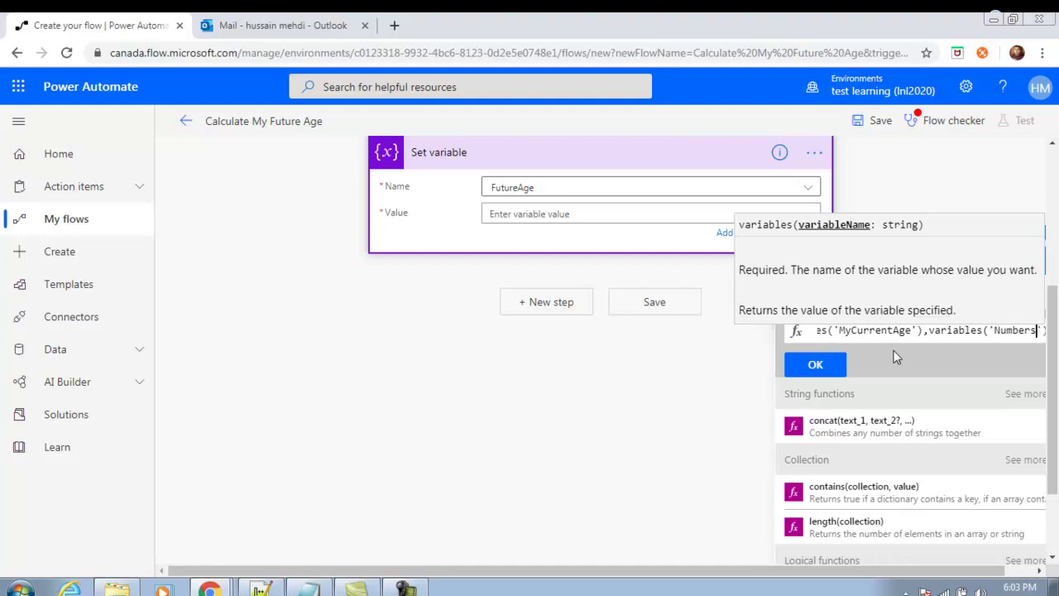
pyautogui.write('OfYears')
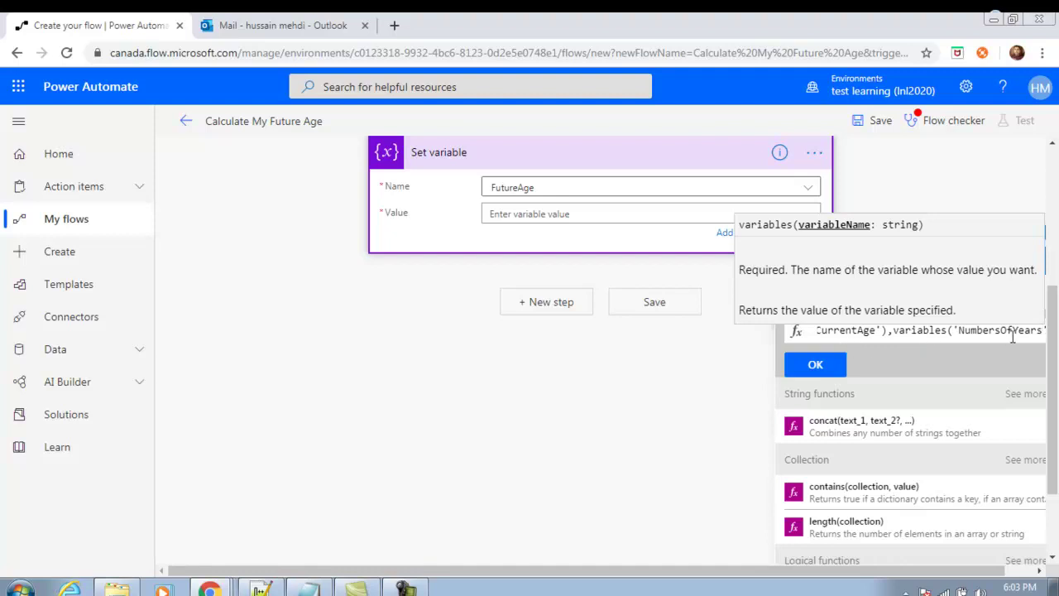
pyautogui.click(815, 365)
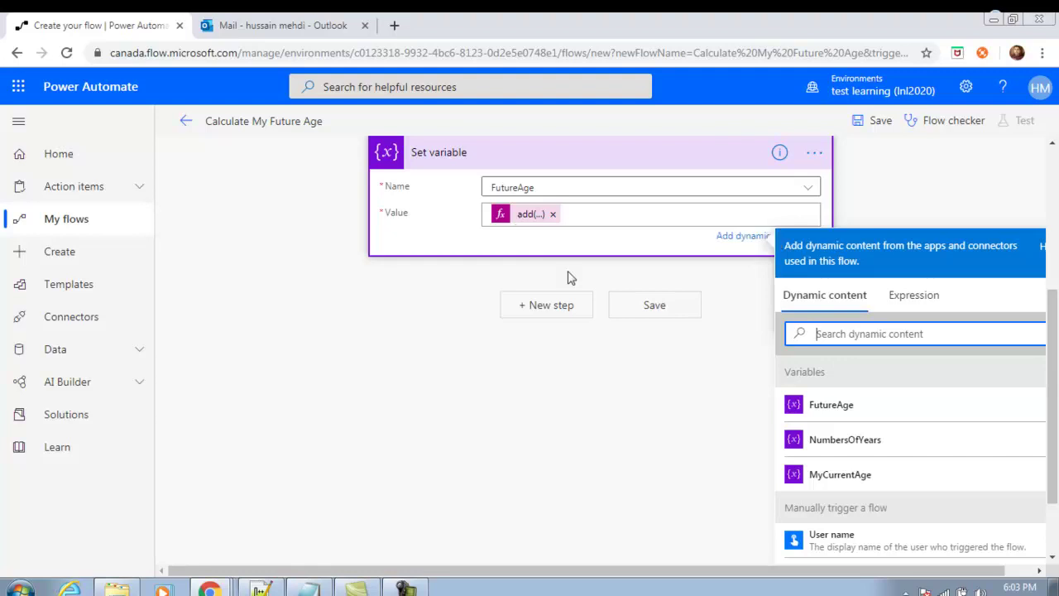
pyautogui.click(658, 306)
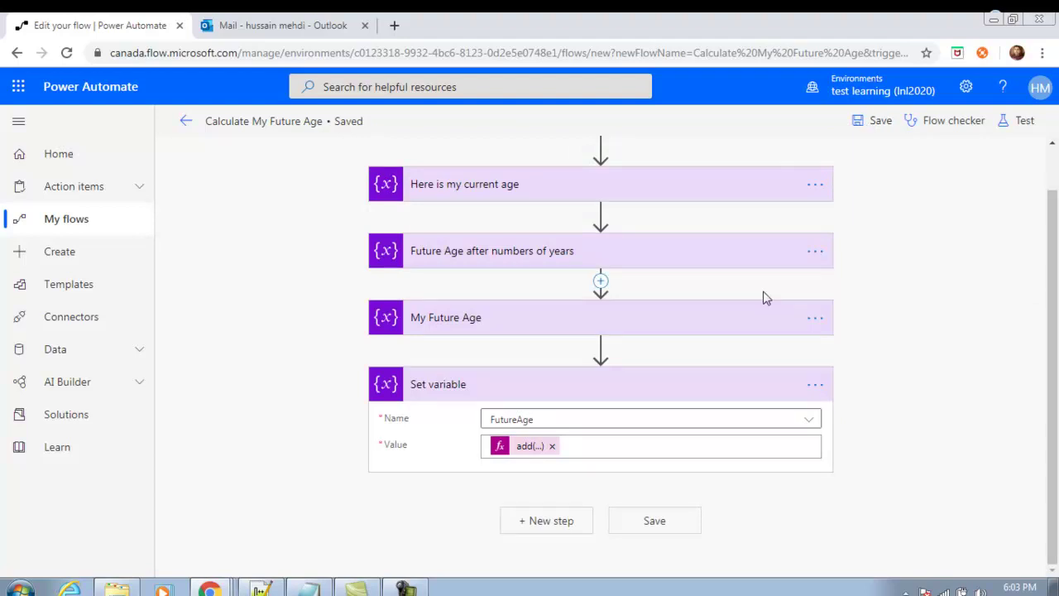
pyautogui.scroll(1, 567, 240)
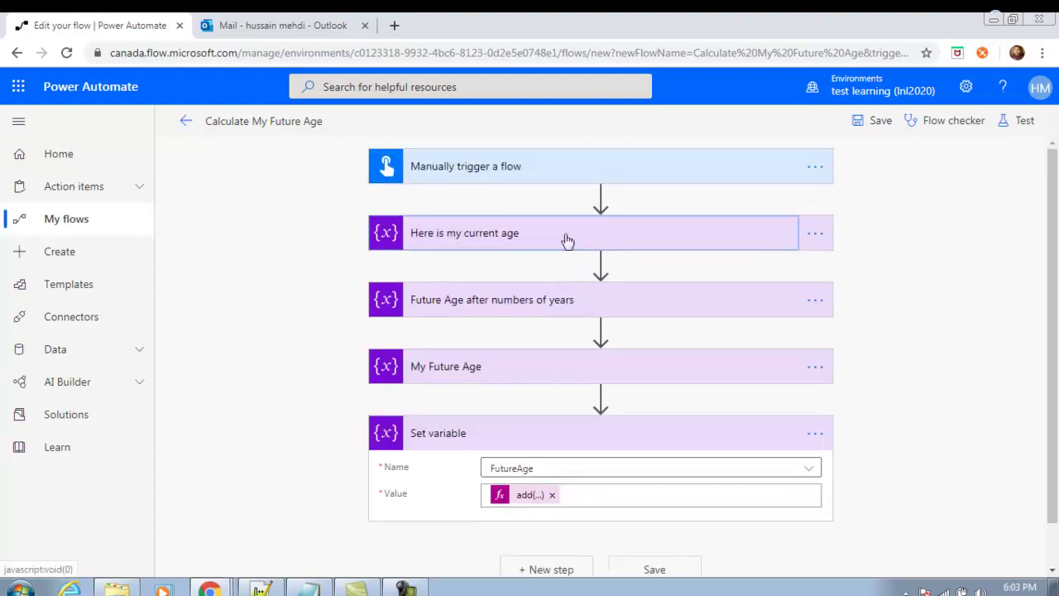
# Expand and collapse the three Initialize variable steps to review their settings.
pyautogui.click(563, 240)
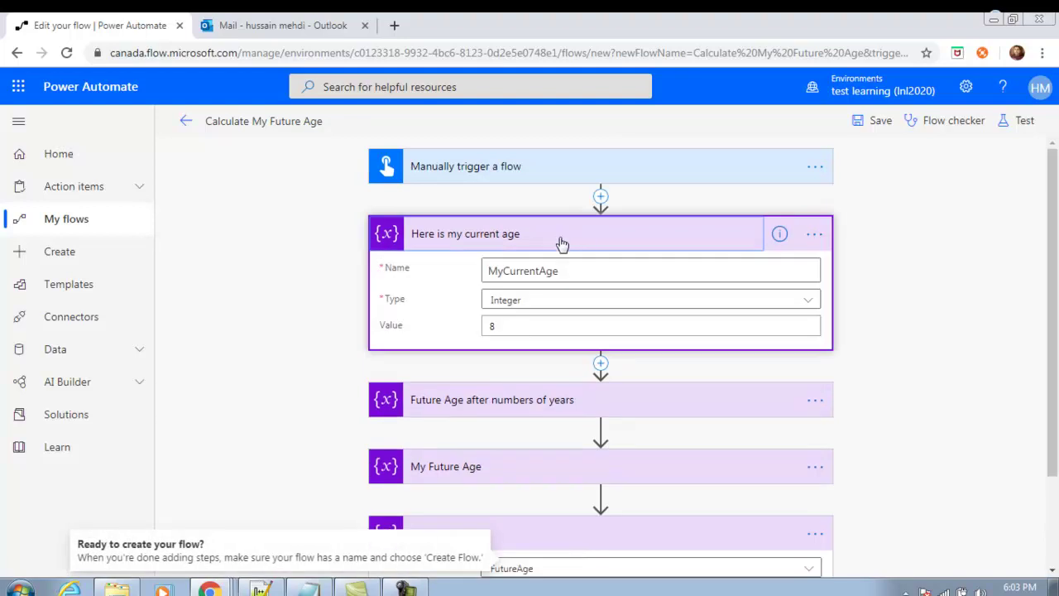
pyautogui.click(559, 244)
pyautogui.click(530, 305)
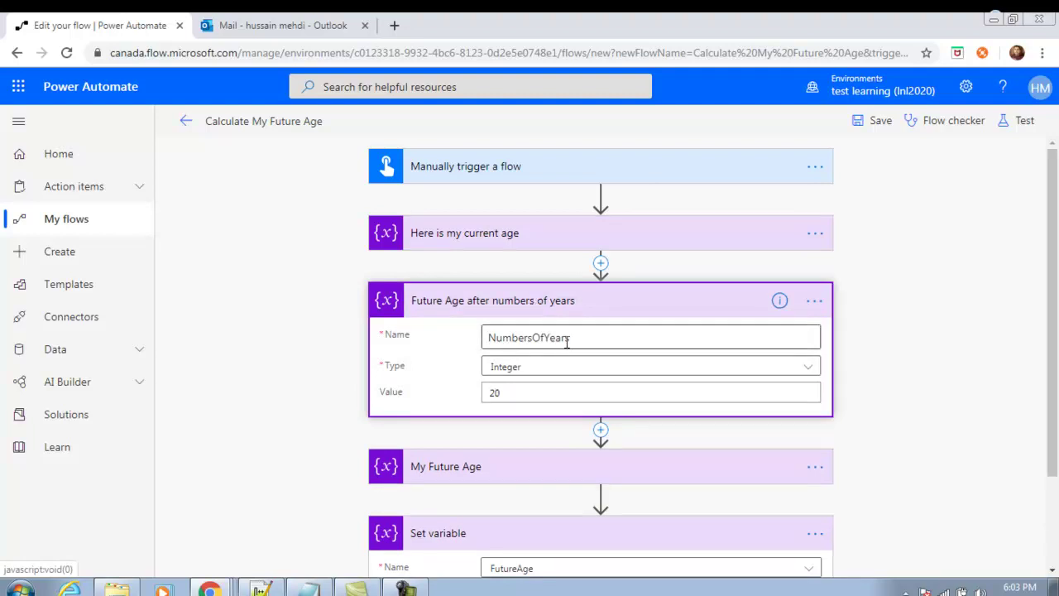
pyautogui.click(539, 304)
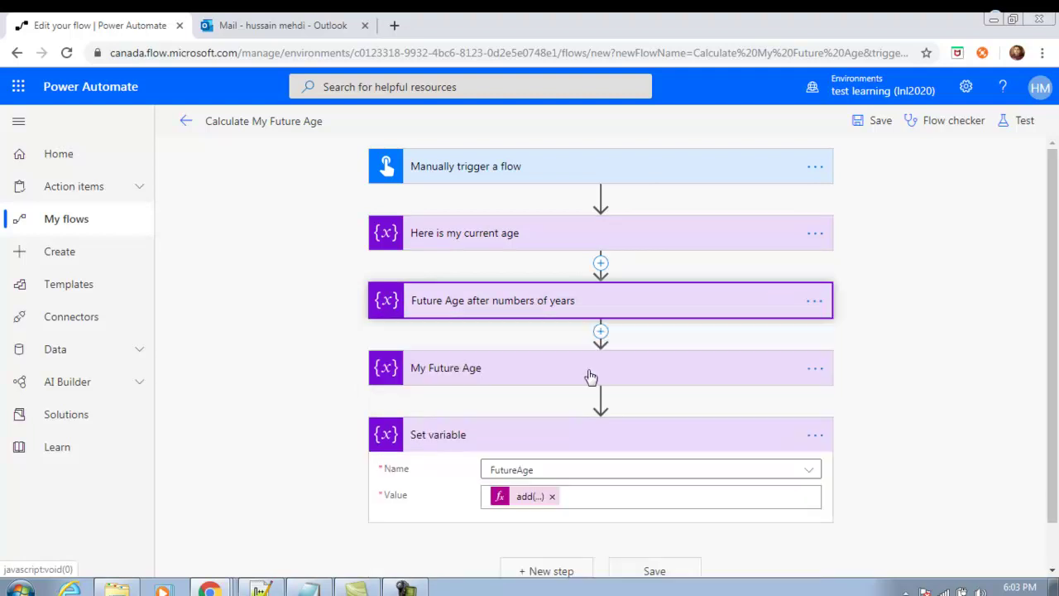
pyautogui.click(533, 377)
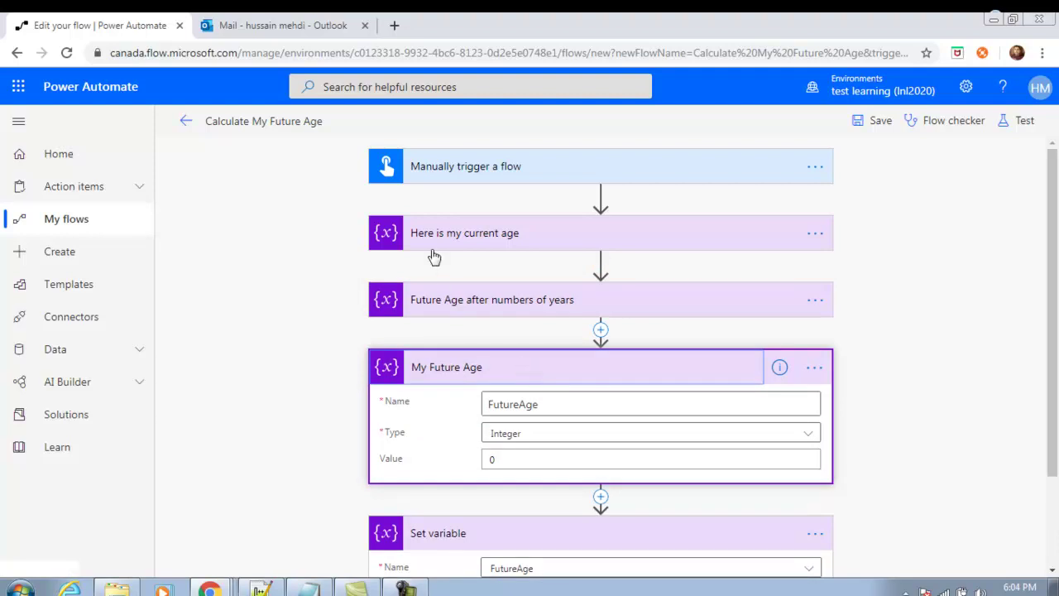
pyautogui.click(501, 375)
pyautogui.scroll(-1, 486, 398)
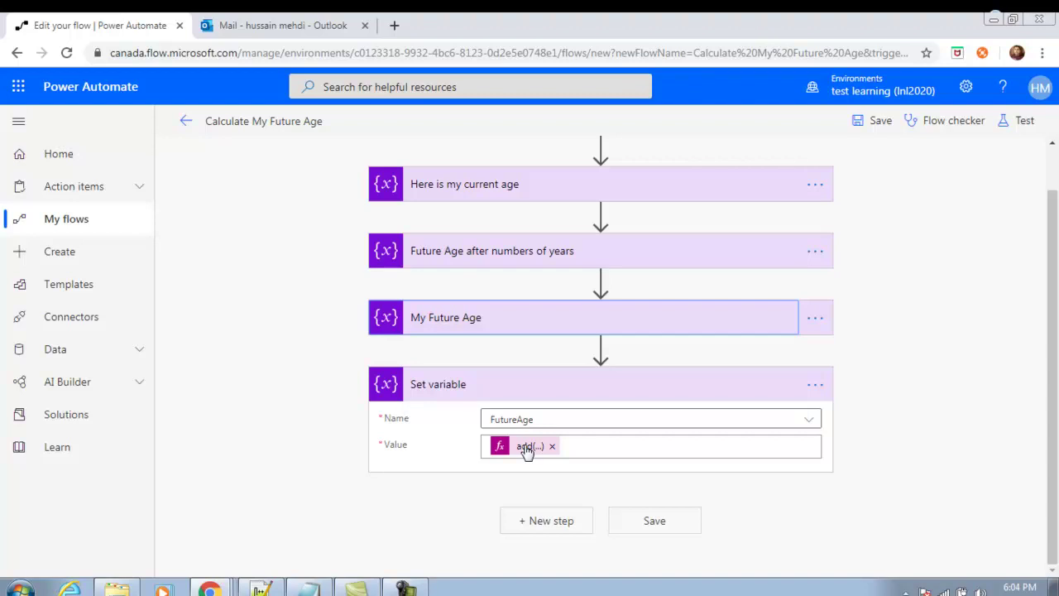
# Recheck the current age value 8, the years value 20, and the My Future Age step.
pyautogui.click(514, 189)
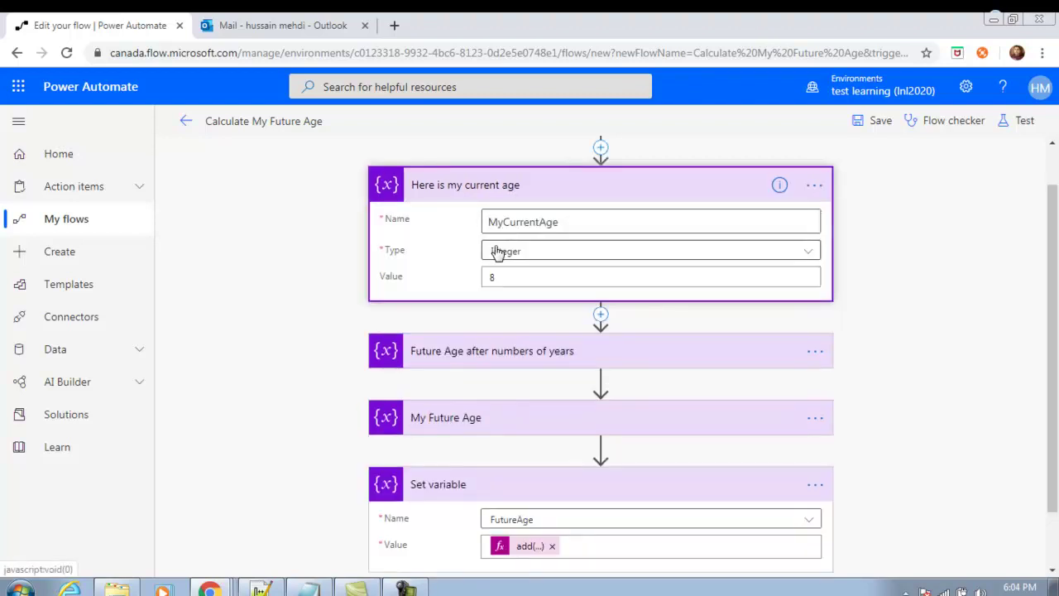
pyautogui.doubleClick(506, 279)
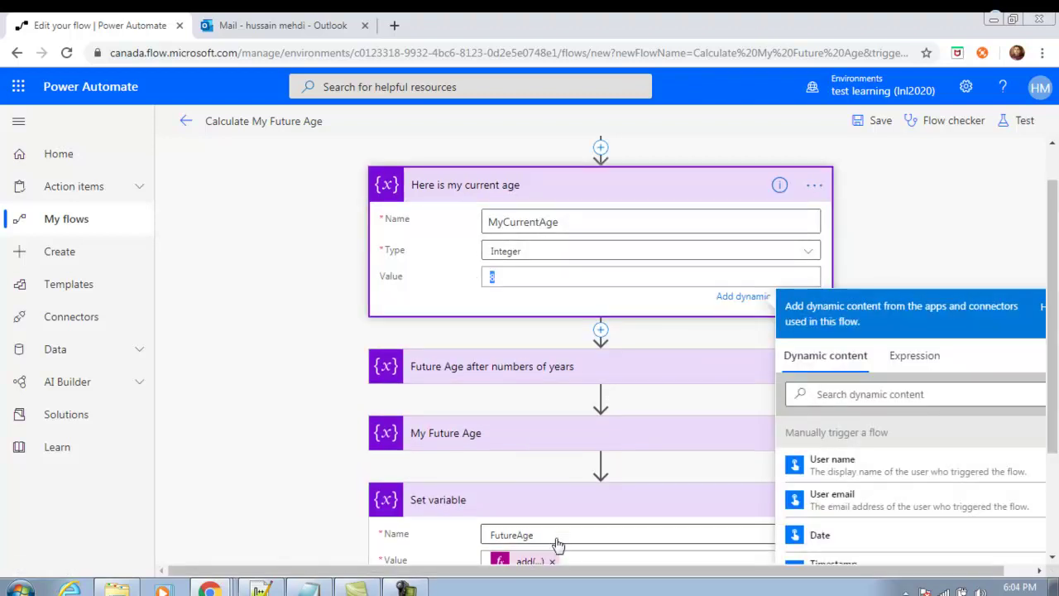
pyautogui.scroll(-1, 555, 540)
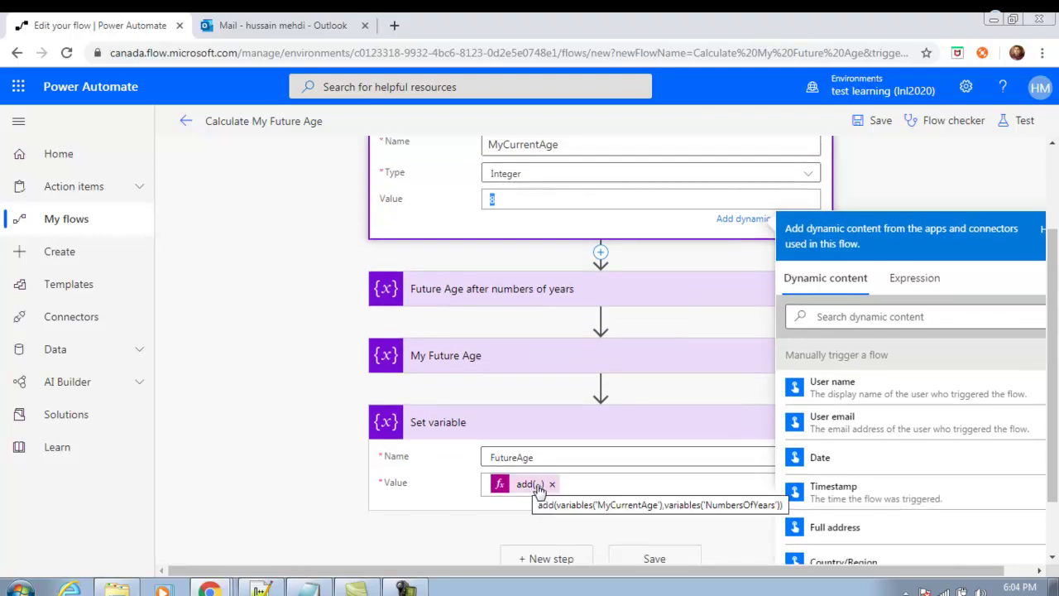
pyautogui.scroll(2, 530, 463)
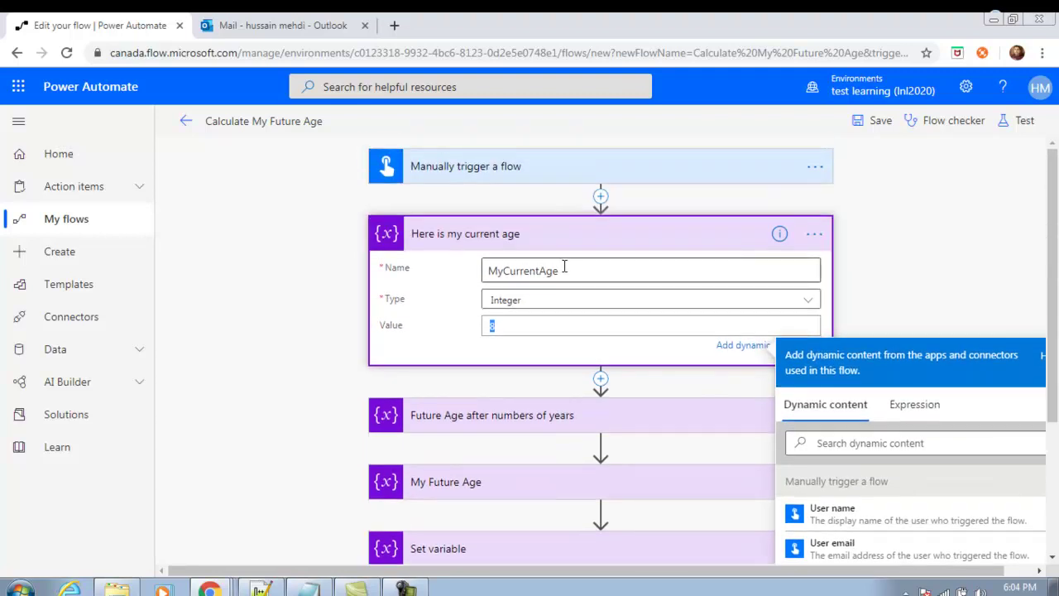
pyautogui.scroll(-2, 533, 322)
pyautogui.click(532, 274)
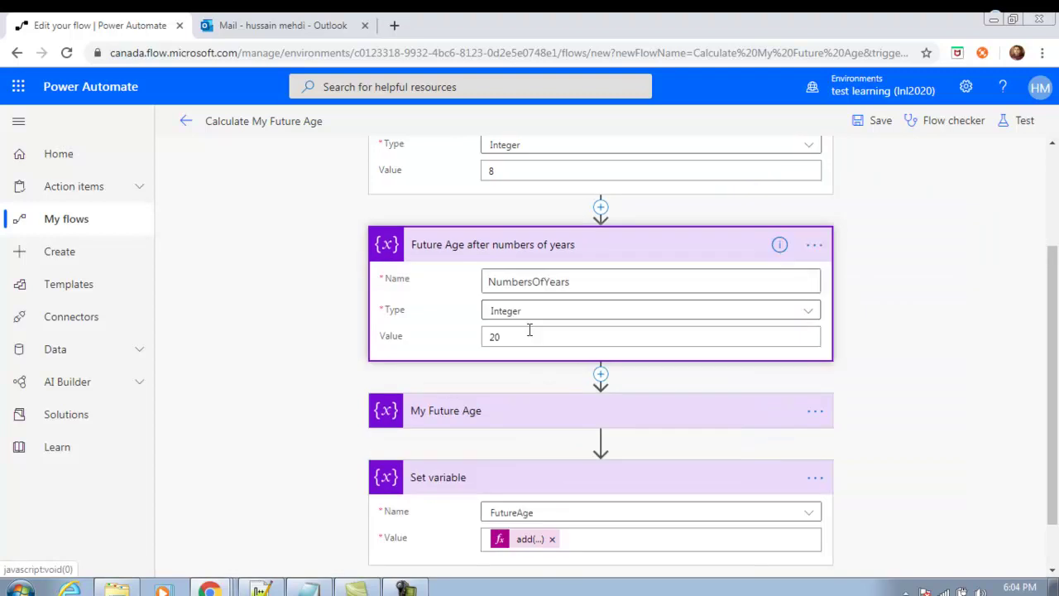
pyautogui.moveTo(509, 338); pyautogui.dragTo(479, 342)
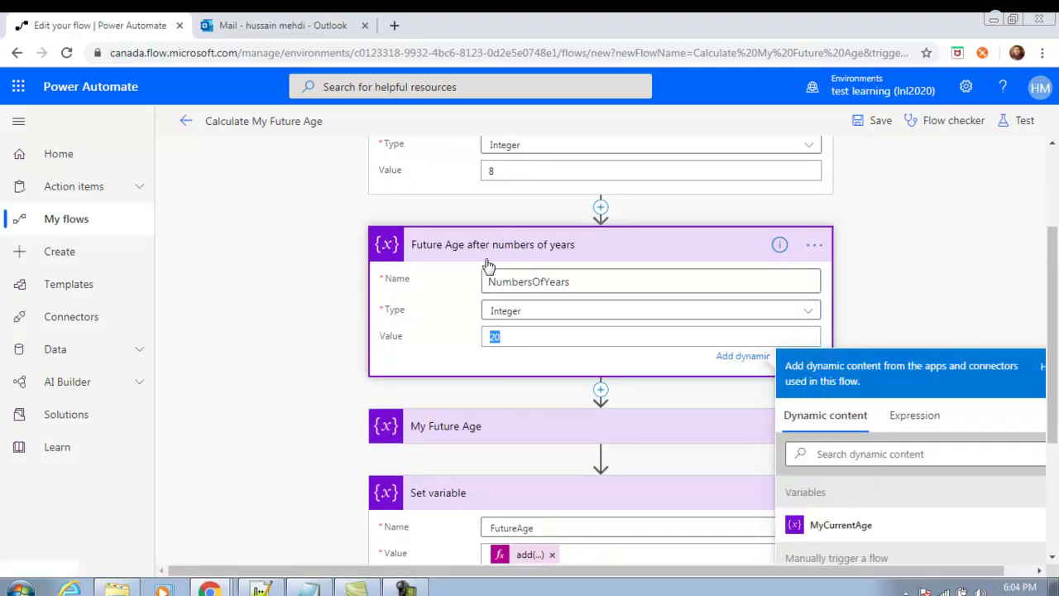
pyautogui.scroll(1, 489, 264)
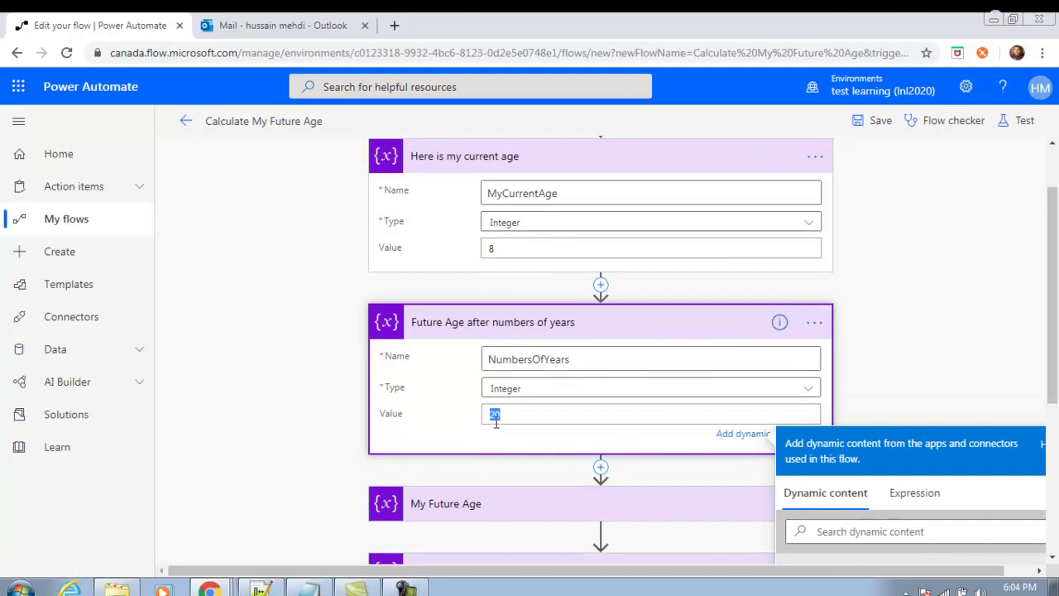
pyautogui.scroll(-2, 496, 421)
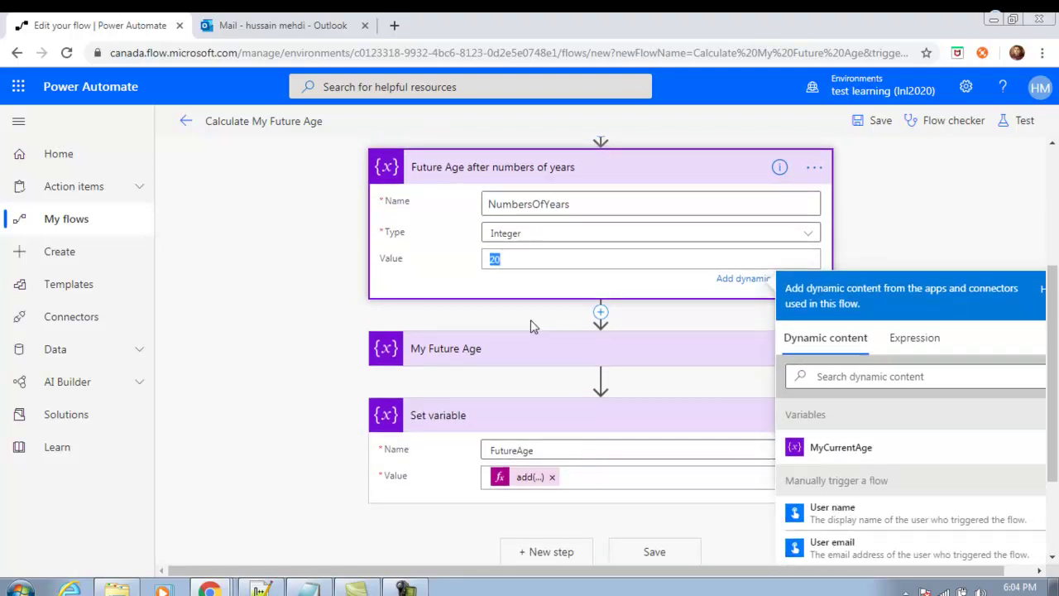
pyautogui.scroll(3, 531, 325)
pyautogui.scroll(-4, 530, 324)
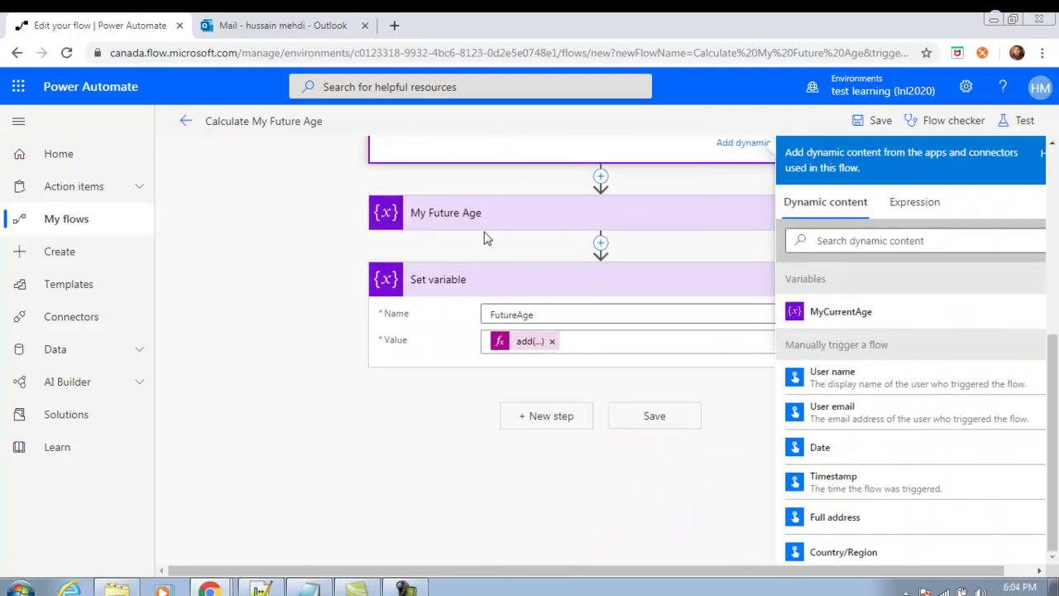
pyautogui.click(489, 213)
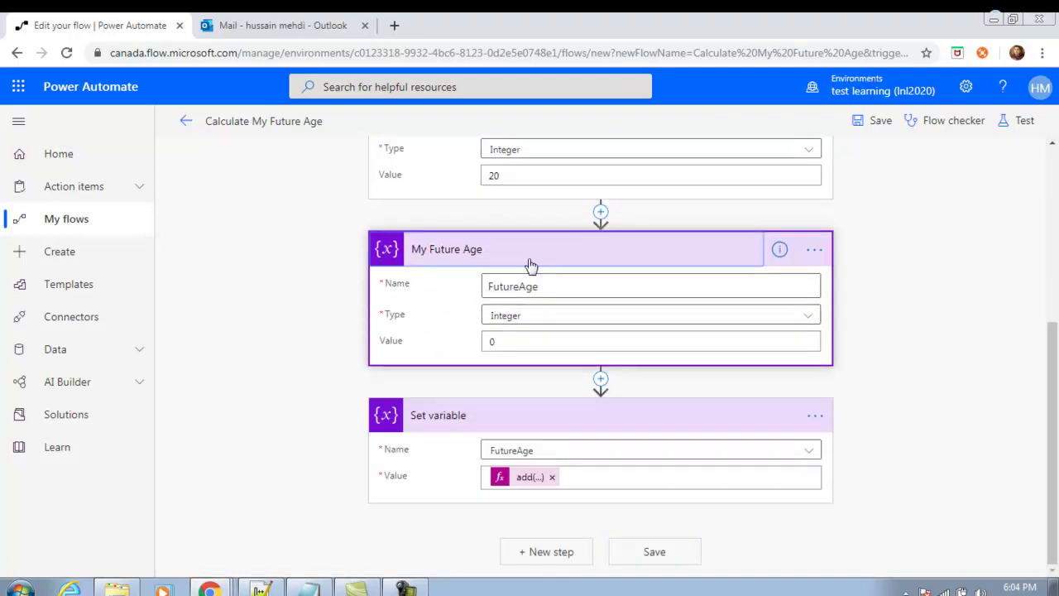
pyautogui.click(530, 251)
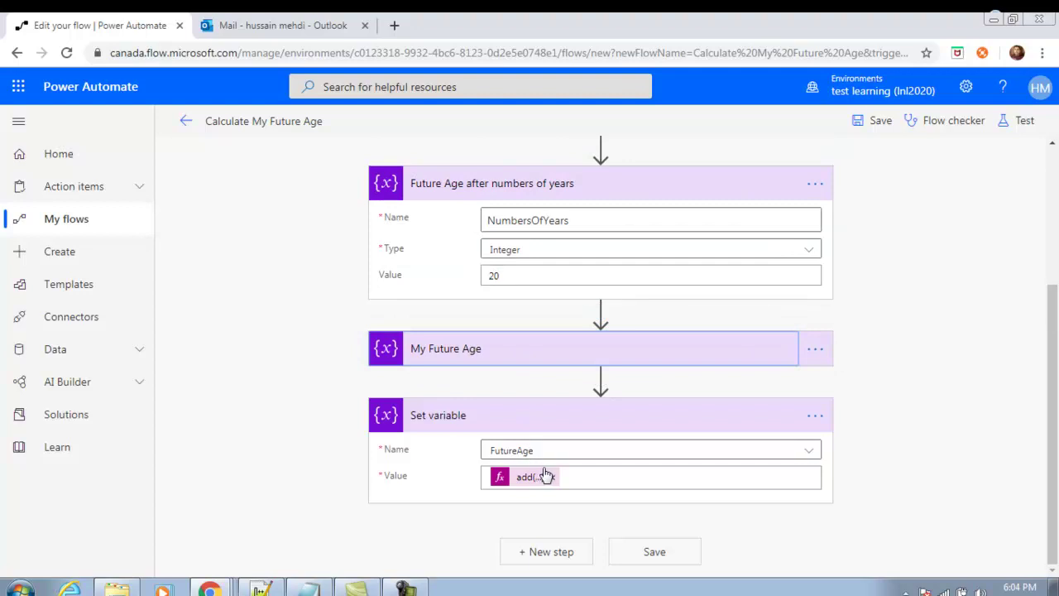
# Save the flow and confirm the Flow checker reports no errors or warnings.
pyautogui.click(879, 124)
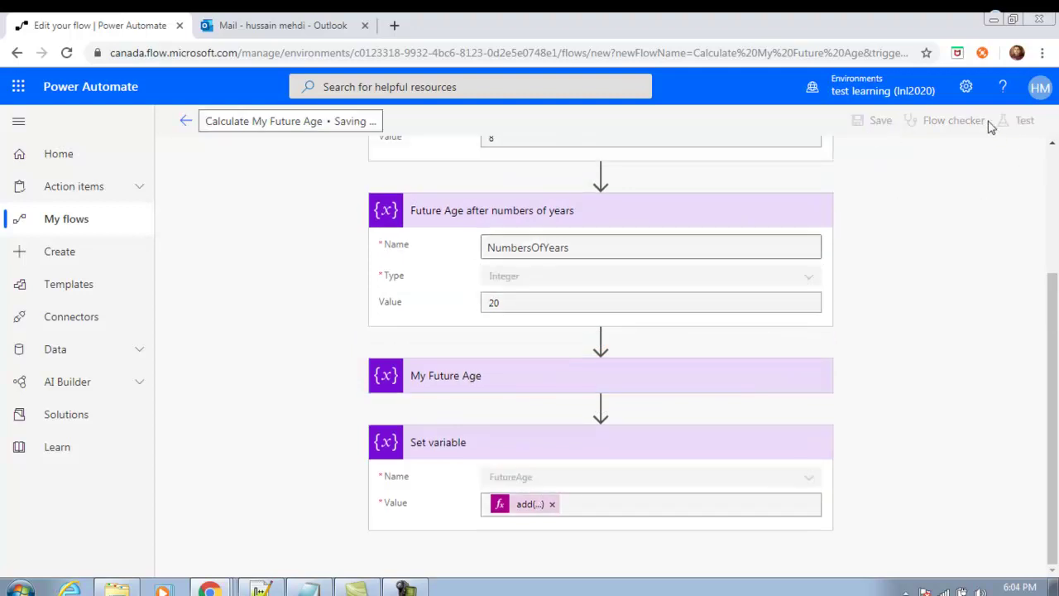
pyautogui.click(954, 124)
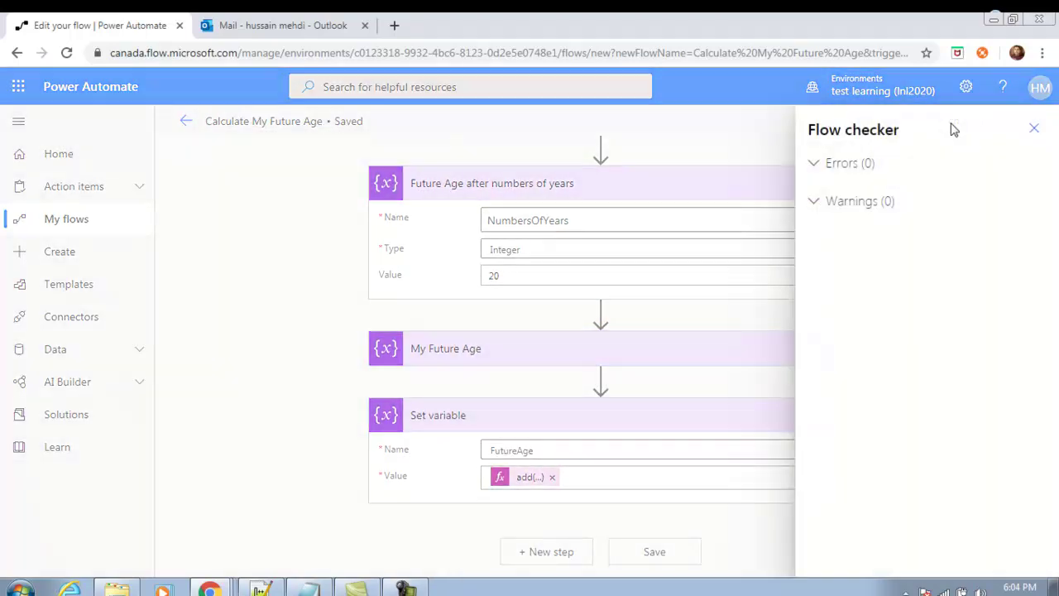
pyautogui.click(1034, 130)
# Run a manual test of the flow using 'I'll perform the trigger action'.
pyautogui.click(1023, 122)
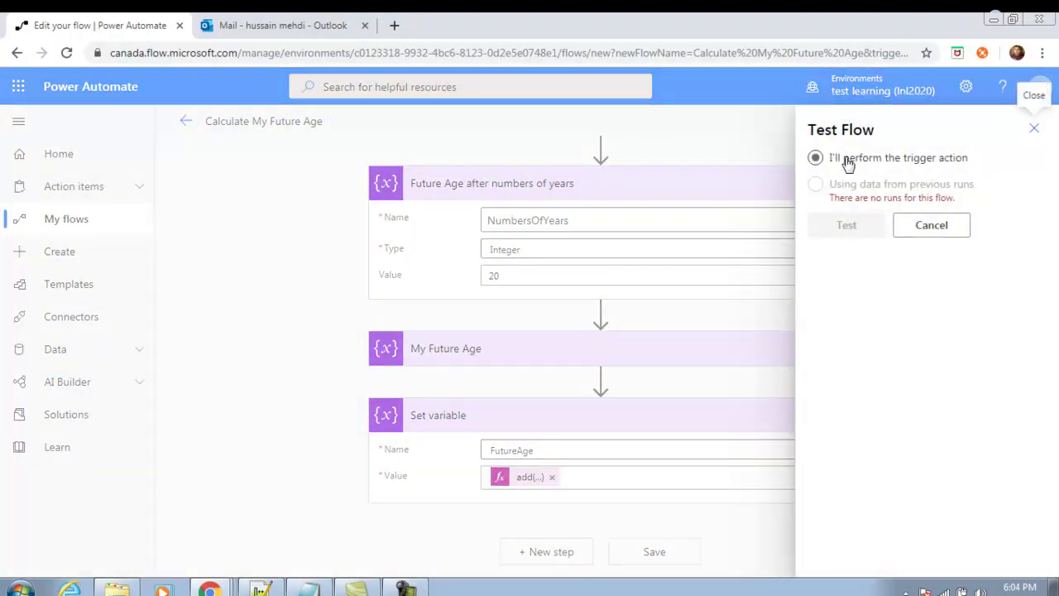
pyautogui.click(847, 225)
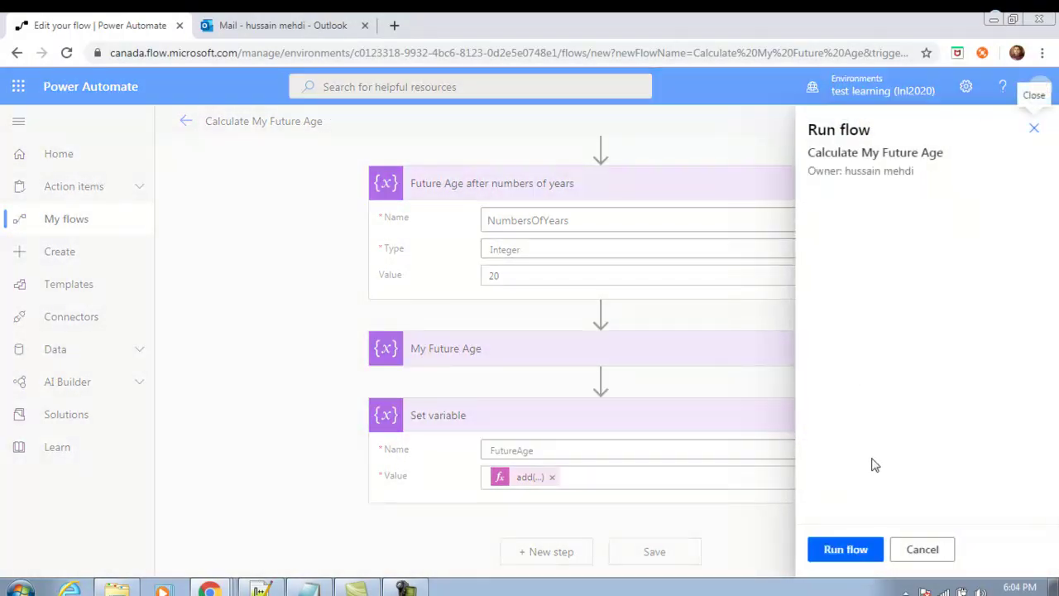
pyautogui.click(845, 551)
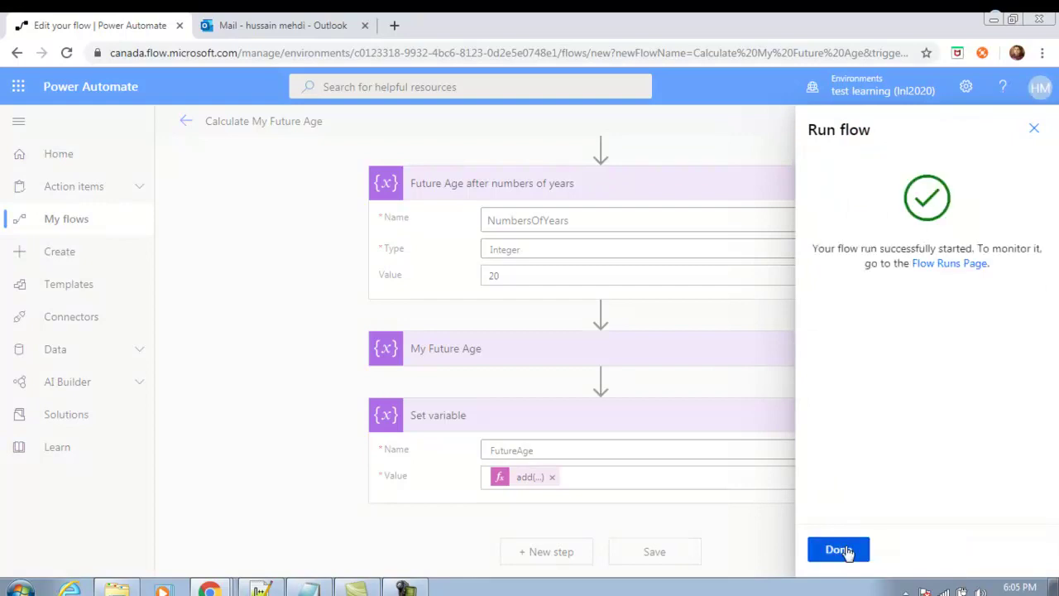
pyautogui.click(838, 550)
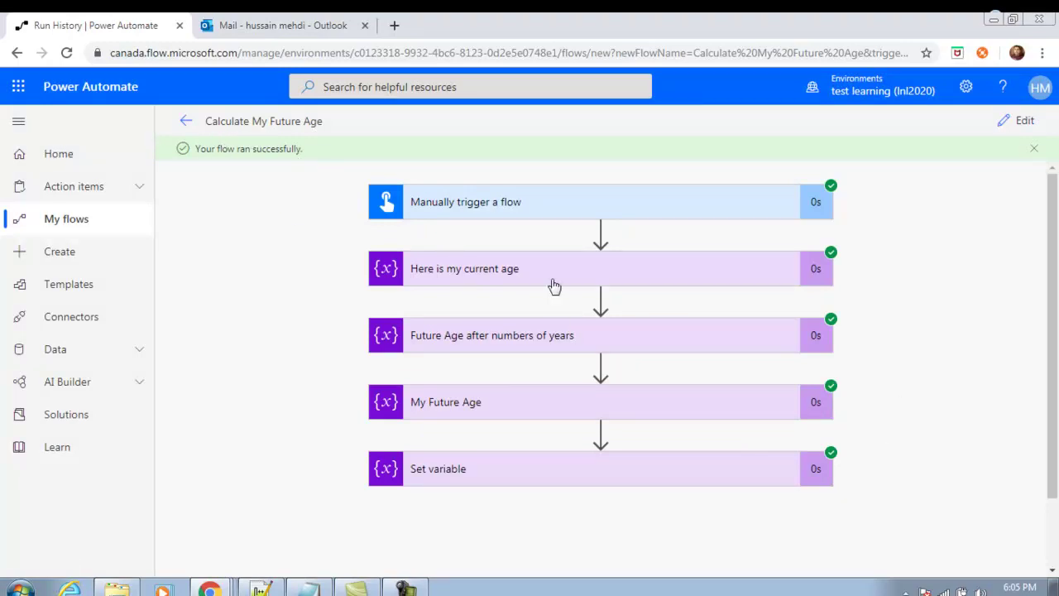
# Expand the current age and years steps to check MyCurrentAge 8 and NumbersOfYears 20.
pyautogui.click(490, 277)
pyautogui.moveTo(411, 486); pyautogui.dragTo(390, 485)
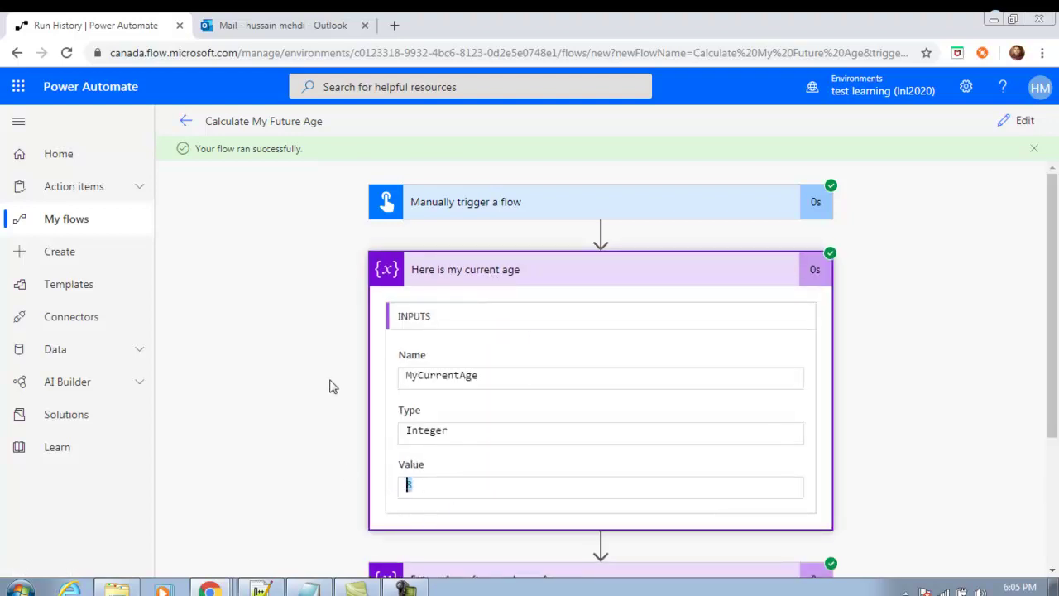
pyautogui.scroll(-3, 333, 381)
pyautogui.click(502, 379)
pyautogui.scroll(-1, 500, 373)
pyautogui.moveTo(518, 331); pyautogui.dragTo(383, 334)
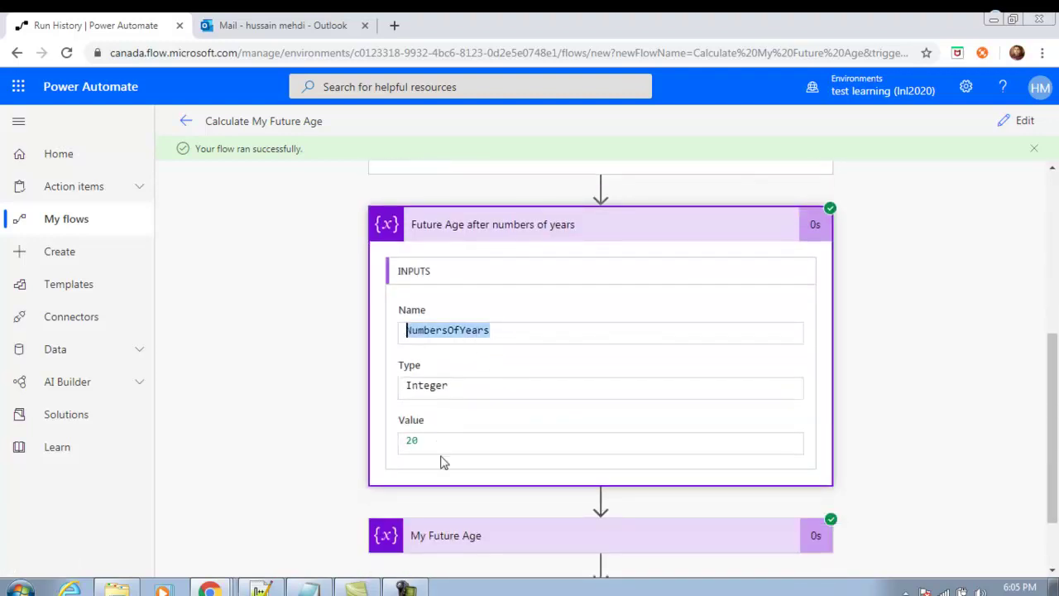
pyautogui.scroll(-2, 438, 443)
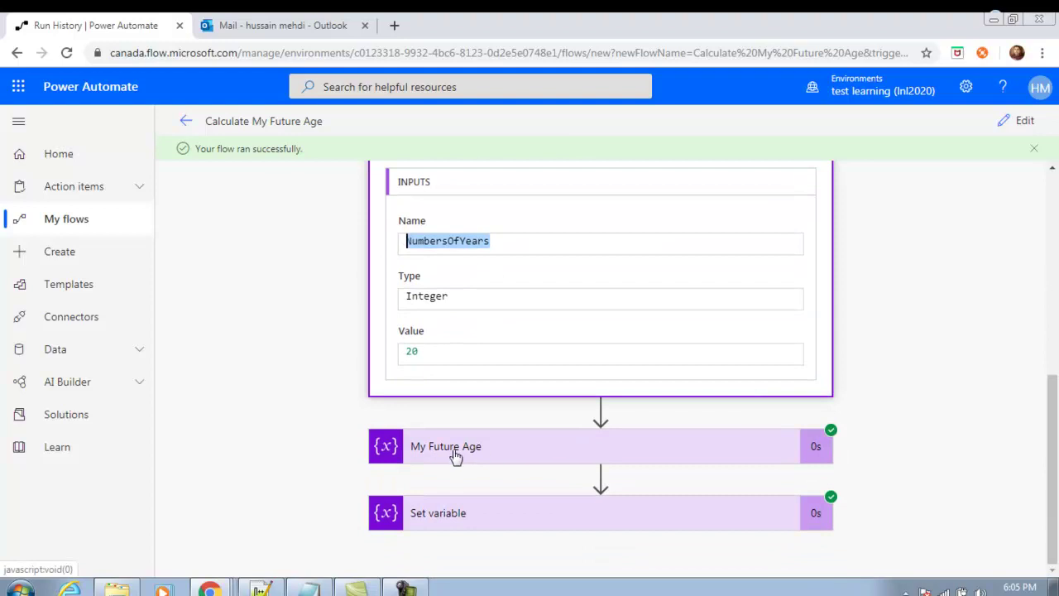
# Expand the My Future Age step to confirm FutureAge is initialized at 0.
pyautogui.click(457, 457)
pyautogui.scroll(-4, 301, 376)
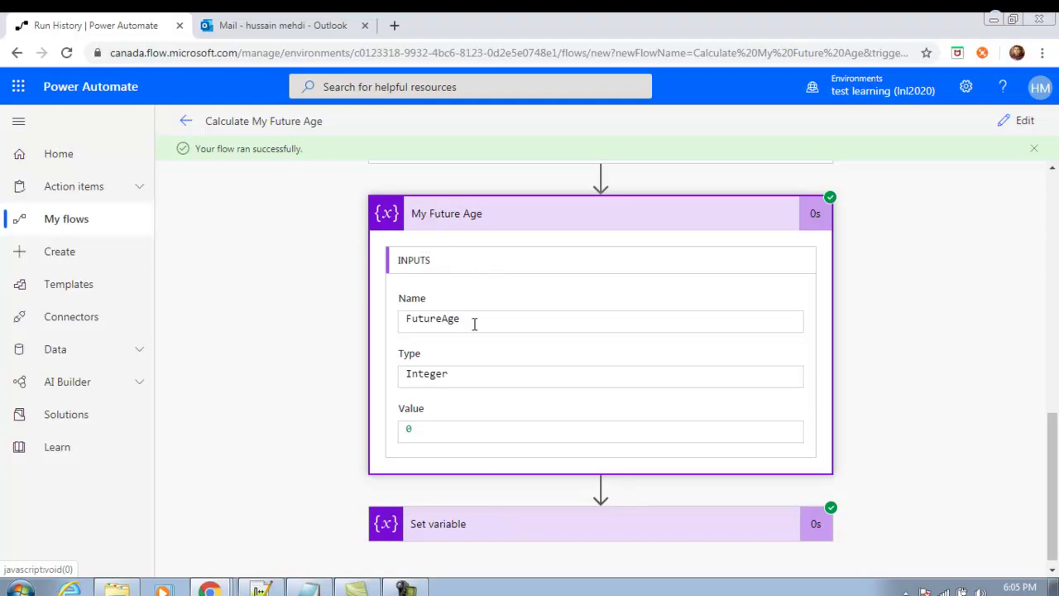
pyautogui.moveTo(468, 324); pyautogui.dragTo(403, 326)
pyautogui.scroll(8, 490, 515)
pyautogui.moveTo(427, 480); pyautogui.dragTo(403, 485)
pyautogui.scroll(-5, 383, 490)
pyautogui.moveTo(438, 411); pyautogui.dragTo(373, 411)
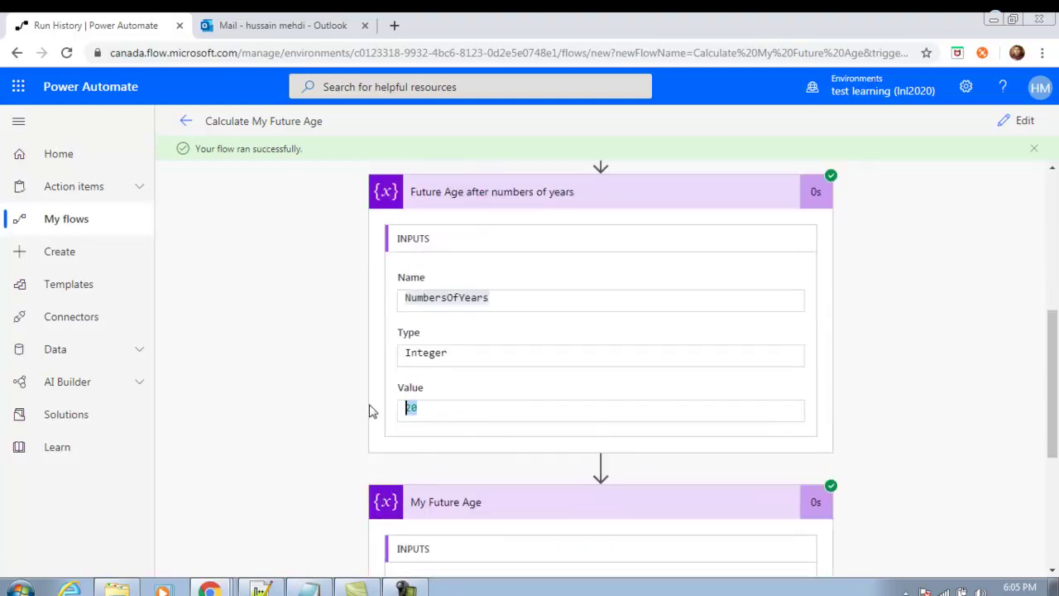
pyautogui.scroll(-4, 372, 411)
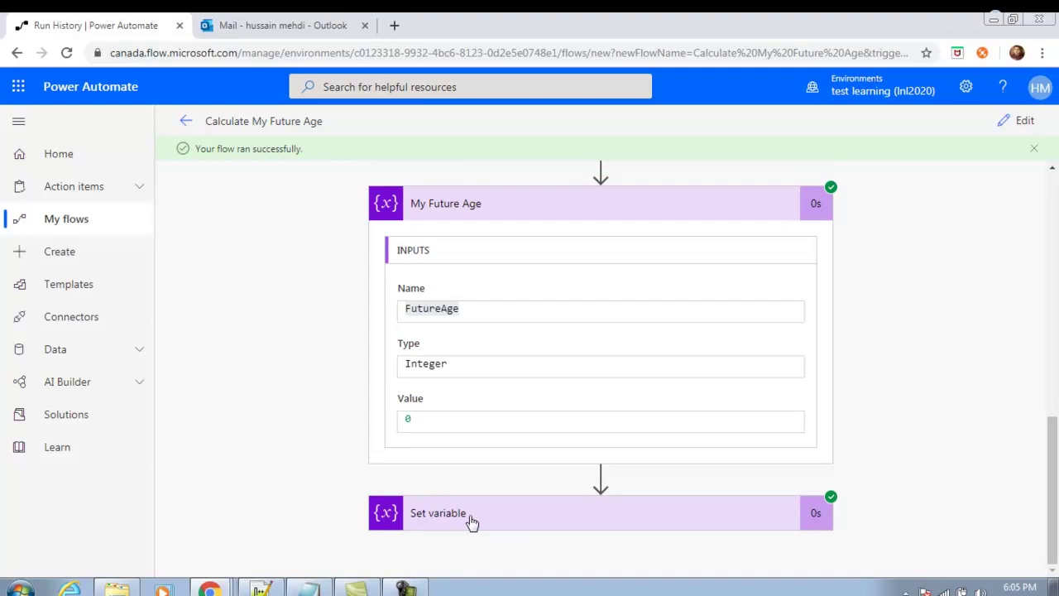
# Expand the Set variable step and verify its output value of 28.
pyautogui.click(563, 520)
pyautogui.scroll(-4, 307, 473)
pyautogui.moveTo(435, 484); pyautogui.dragTo(373, 484)
# Recheck MyCurrentAge, NumbersOfYears and FutureAge across the run steps, then leave the run view.
pyautogui.scroll(2, 449, 337)
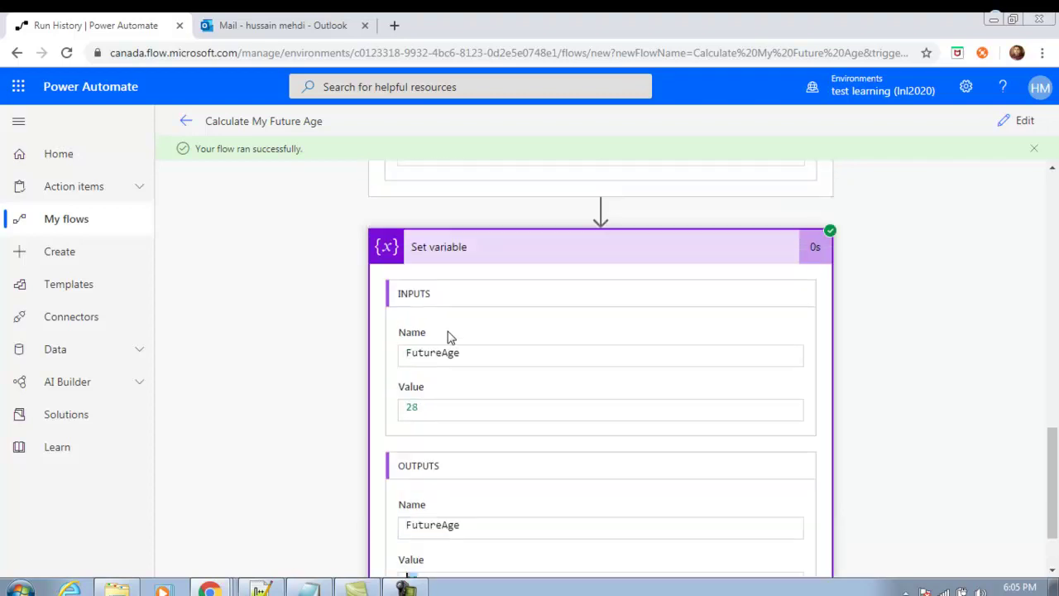
pyautogui.scroll(6, 520, 378)
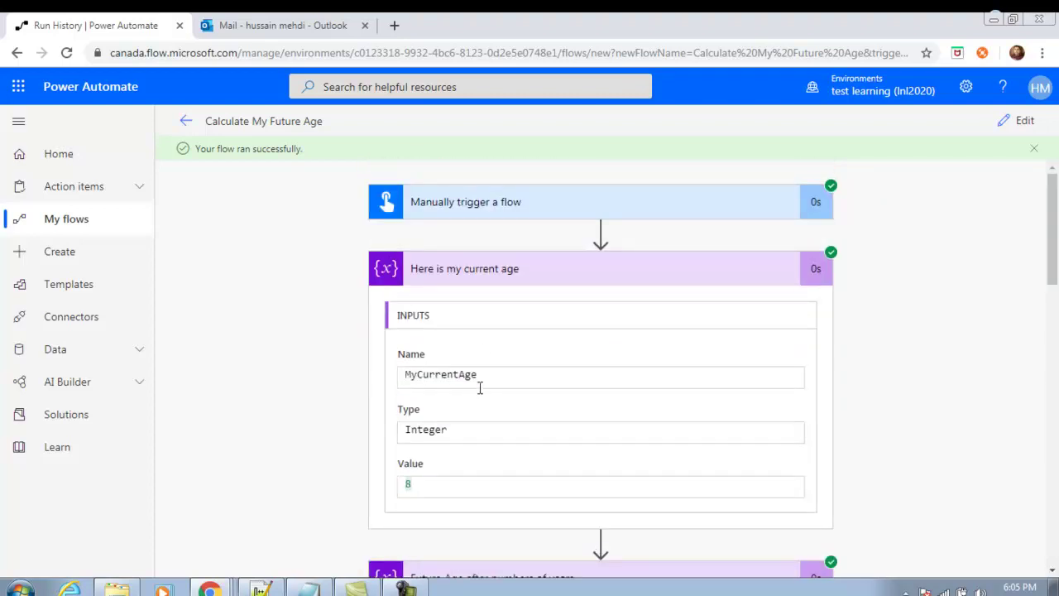
pyautogui.moveTo(501, 379); pyautogui.dragTo(361, 387)
pyautogui.scroll(-5, 364, 391)
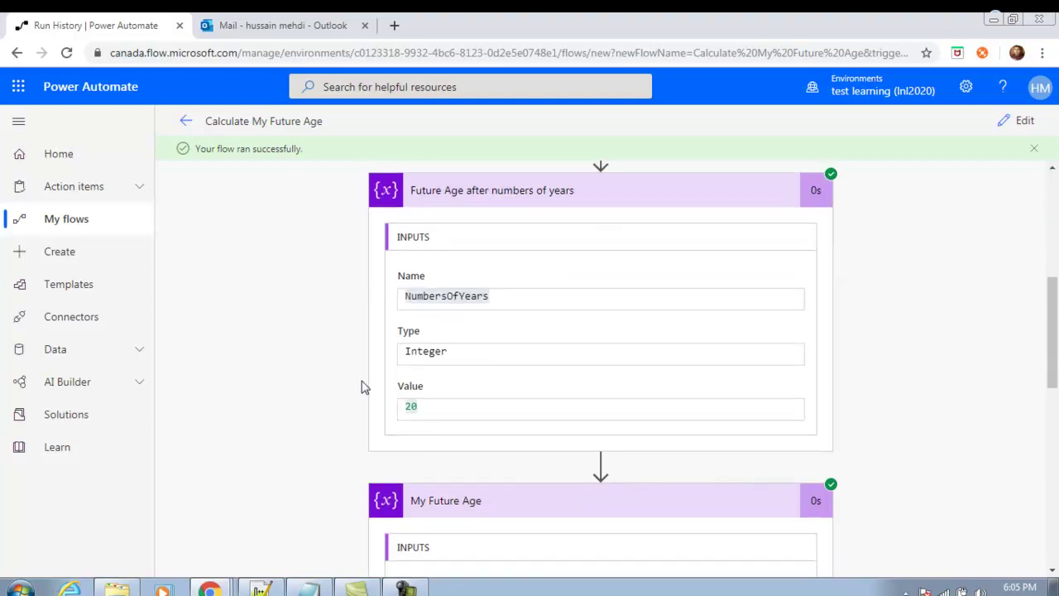
pyautogui.doubleClick(474, 297)
pyautogui.scroll(-4, 321, 315)
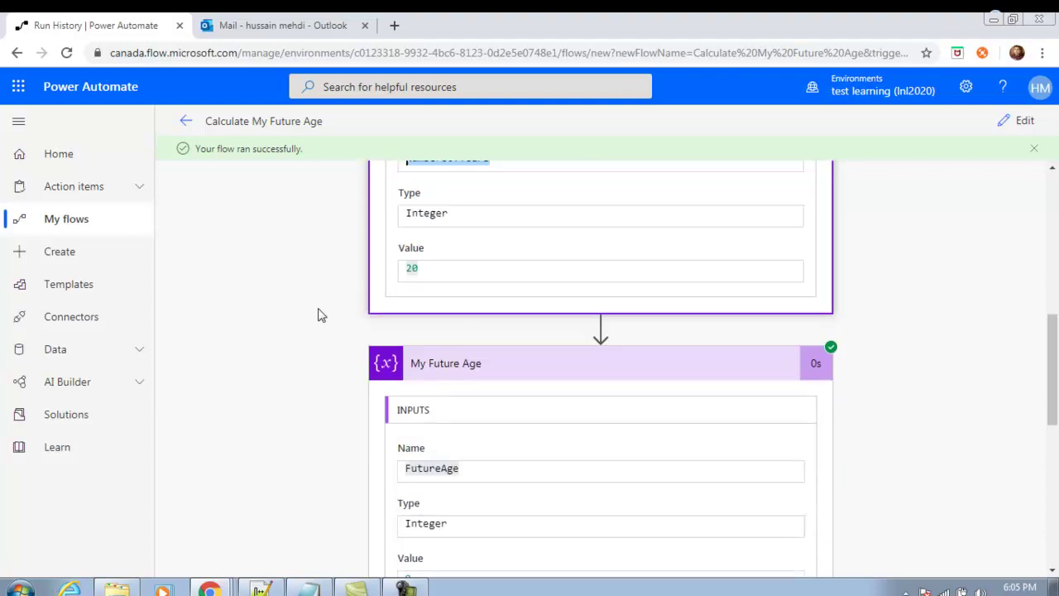
pyautogui.scroll(-3, 321, 316)
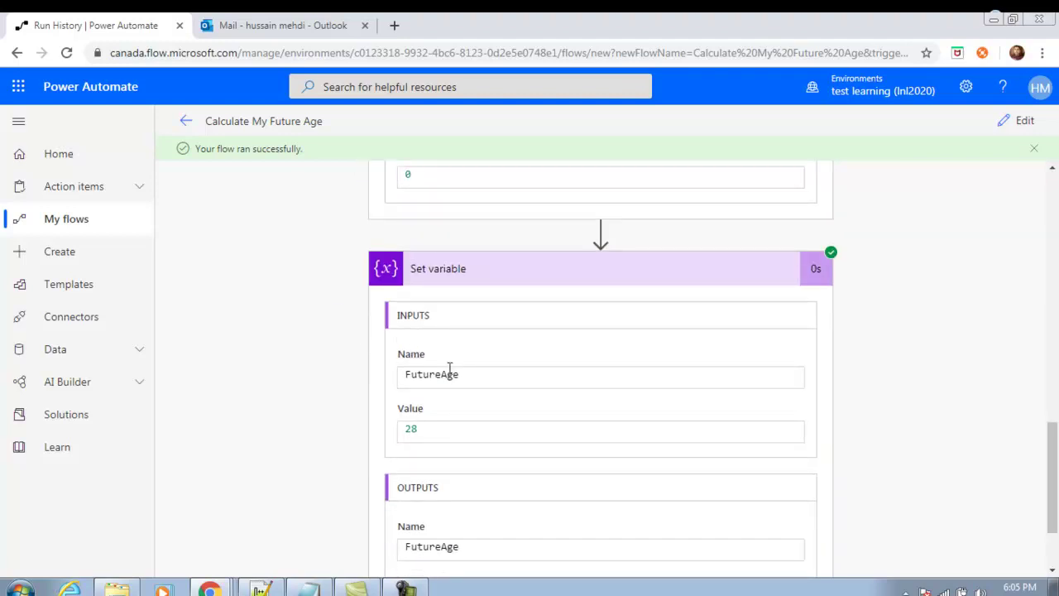
pyautogui.moveTo(462, 374); pyautogui.dragTo(388, 375)
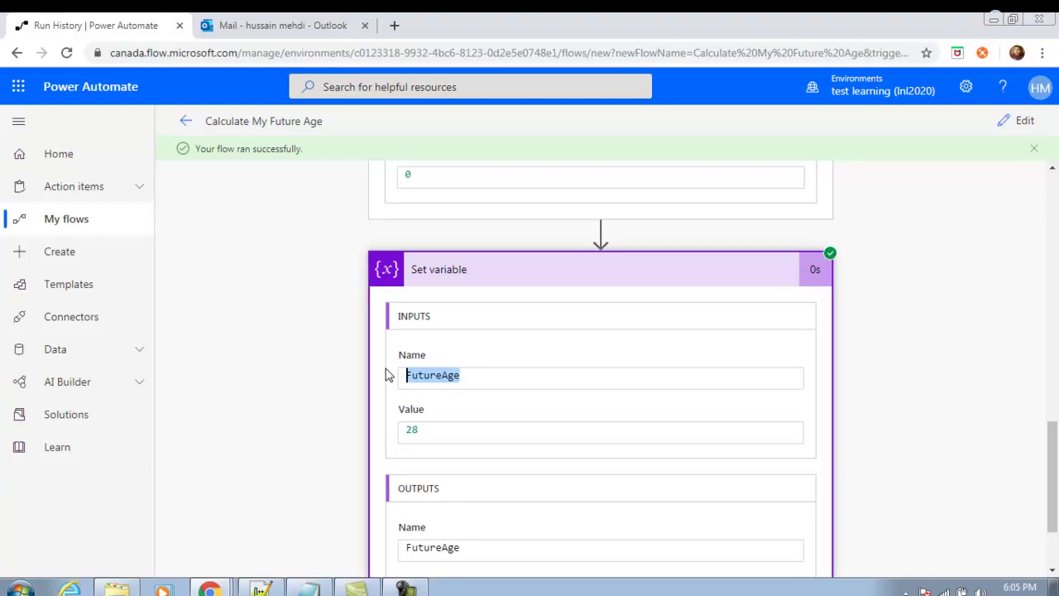
pyautogui.scroll(-2, 346, 394)
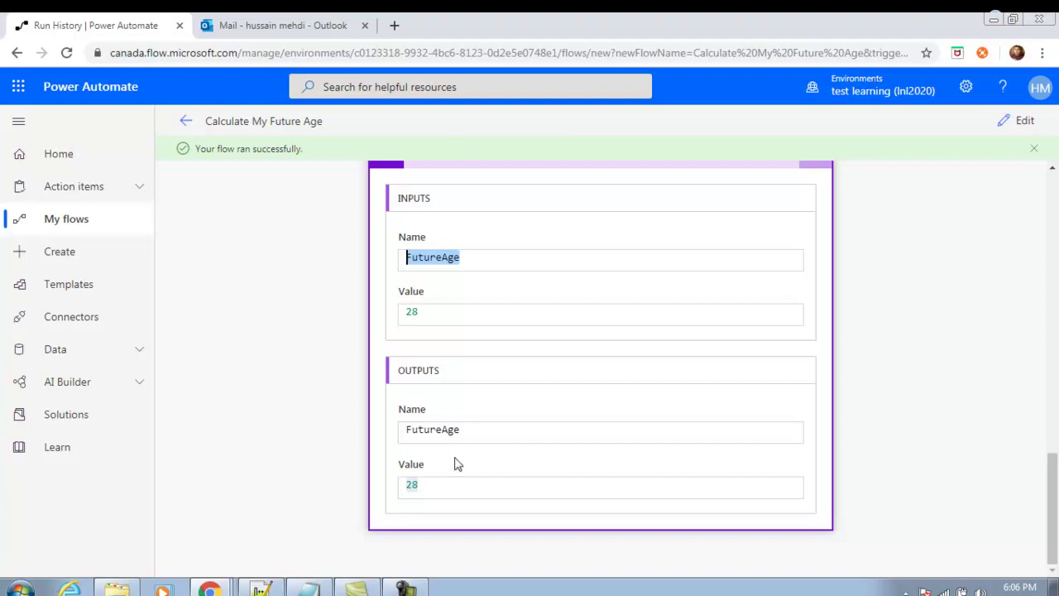
pyautogui.scroll(4, 457, 464)
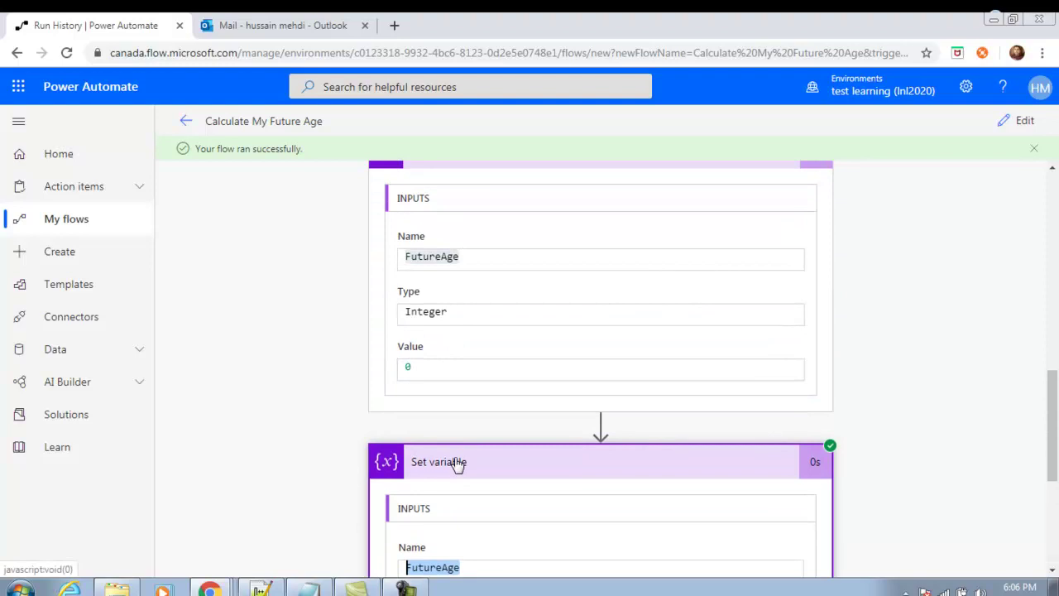
pyautogui.scroll(2, 322, 376)
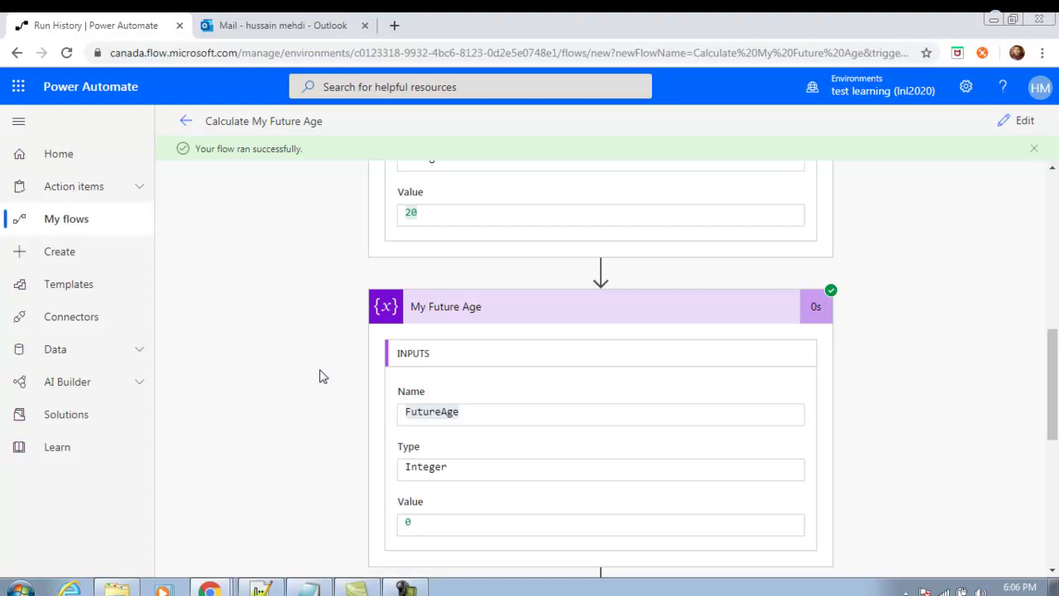
pyautogui.click(186, 121)
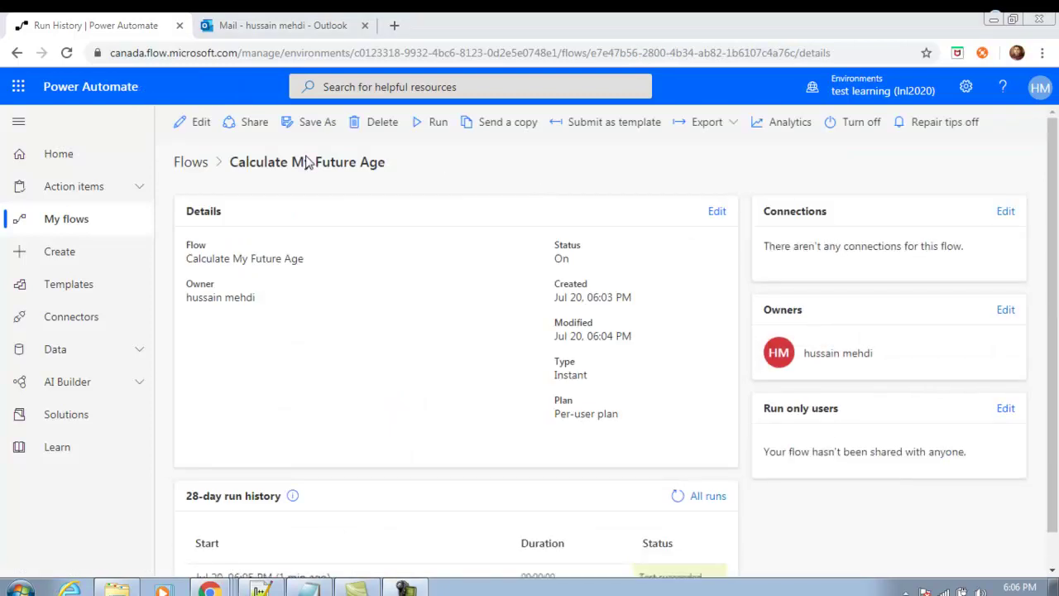
# Reopen the Calculate My Future Age flow in the editor from its details page.
pyautogui.click(198, 124)
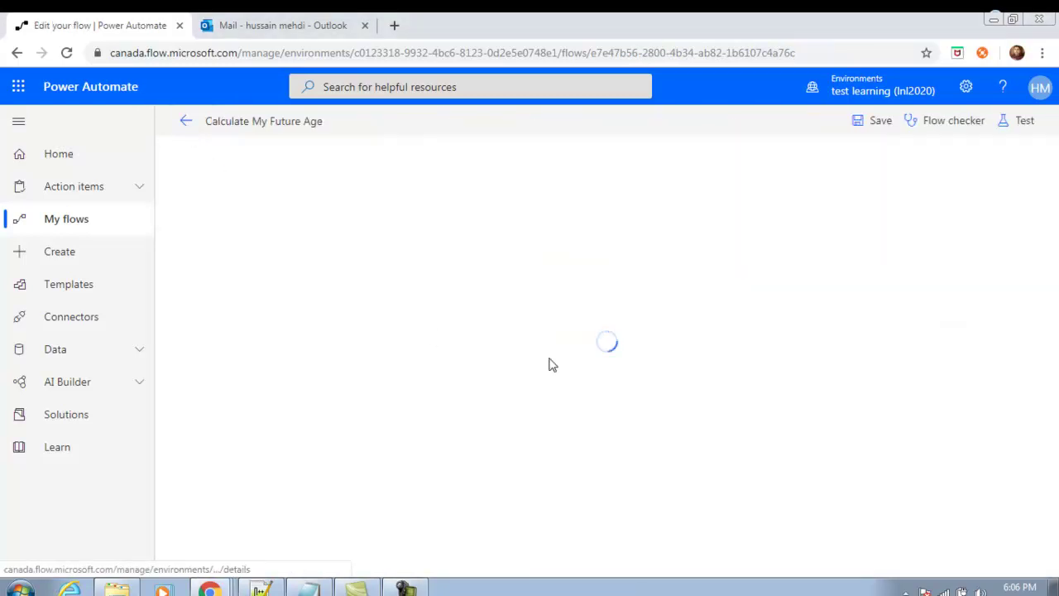